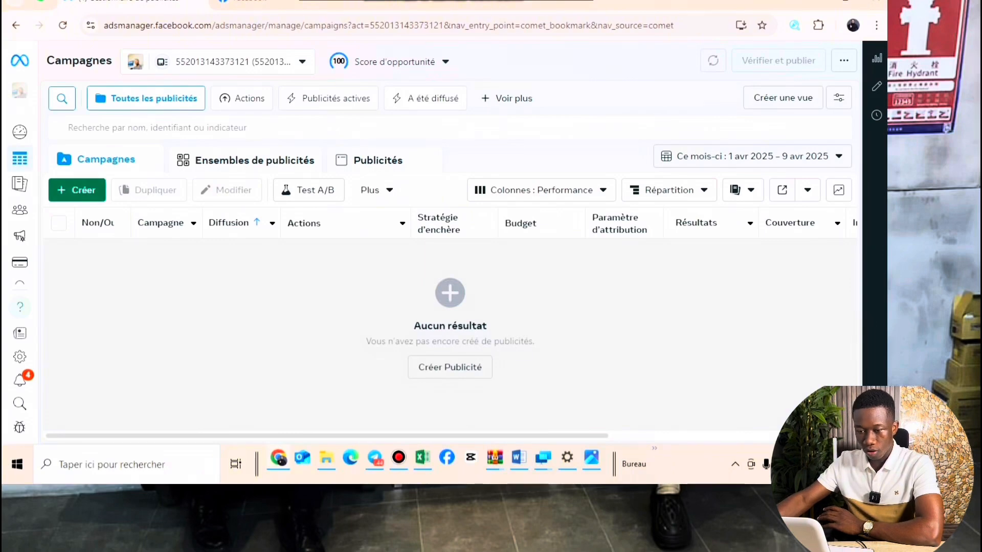
- Start creating a new campaign and review the available campaign objectives
left_click(77, 190)
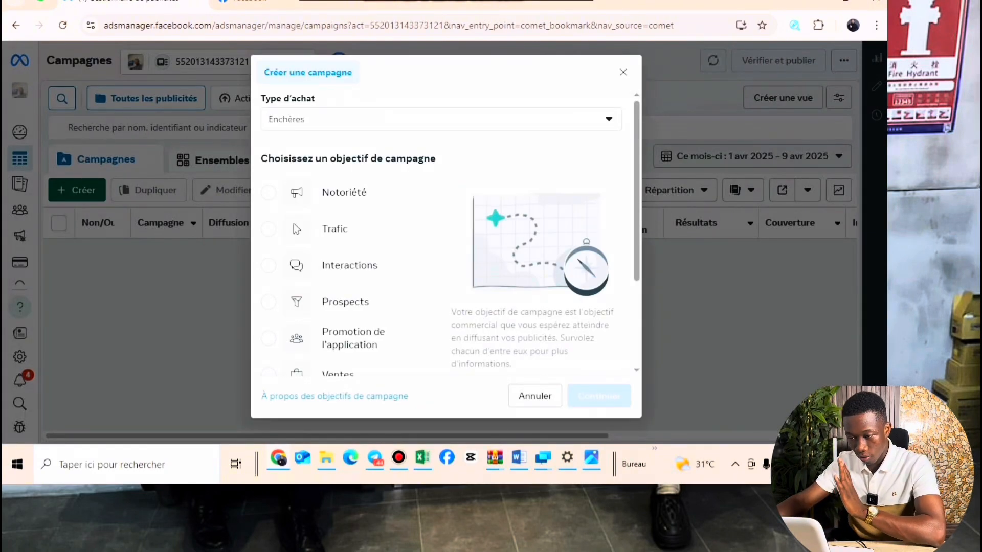
scroll(348, 200, "down", 2)
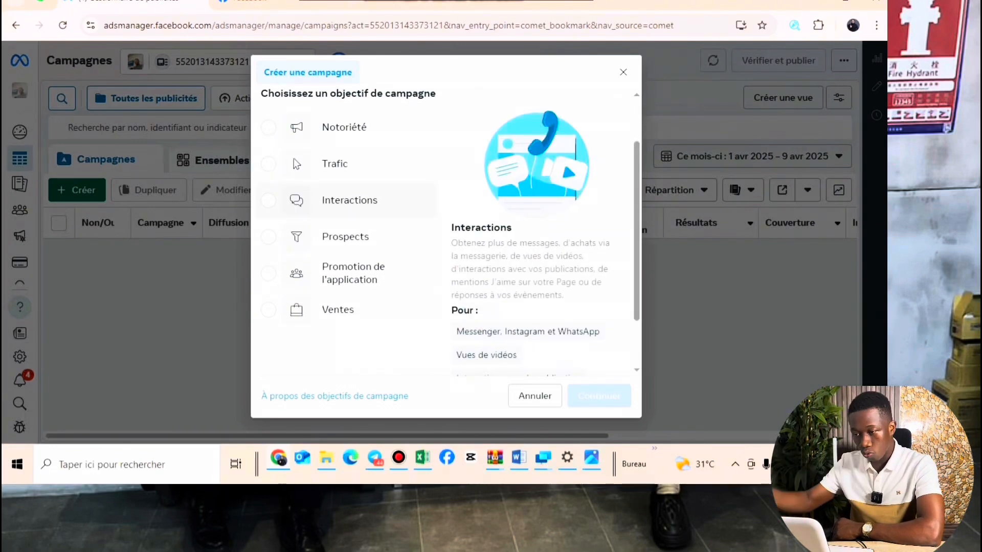
scroll(348, 197, "up", 2)
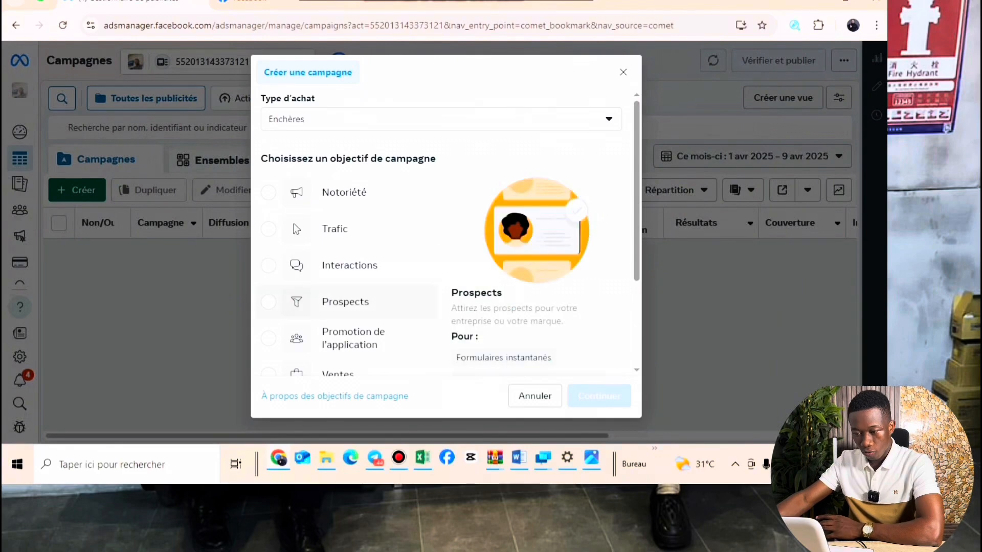
scroll(347, 302, "down", 2)
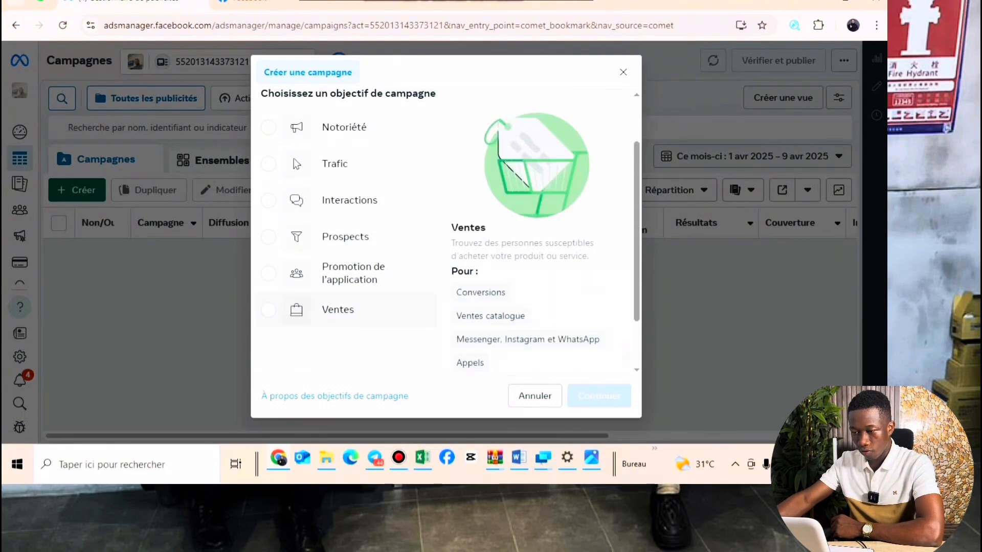
scroll(348, 306, "up", 2)
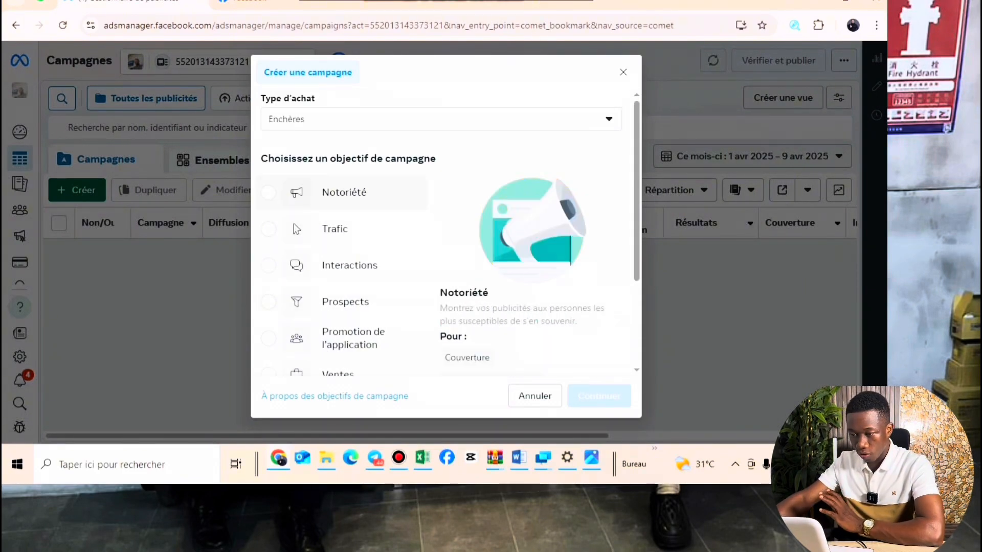
- Select the Notoriété objective and read its description and intended uses
left_click(338, 193)
scroll(447, 233, "down", 2)
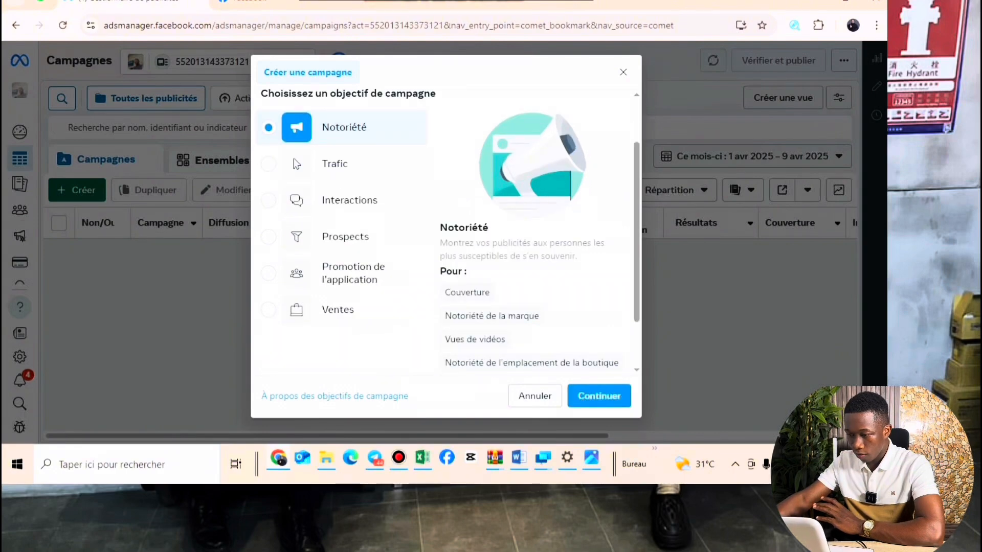
left_click_drag(439, 243, 578, 256)
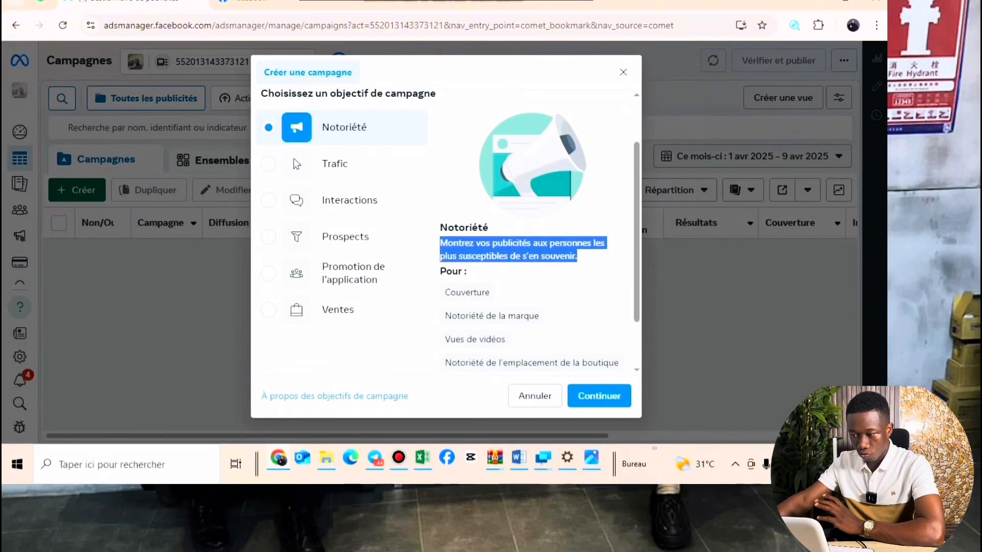
left_click(579, 257)
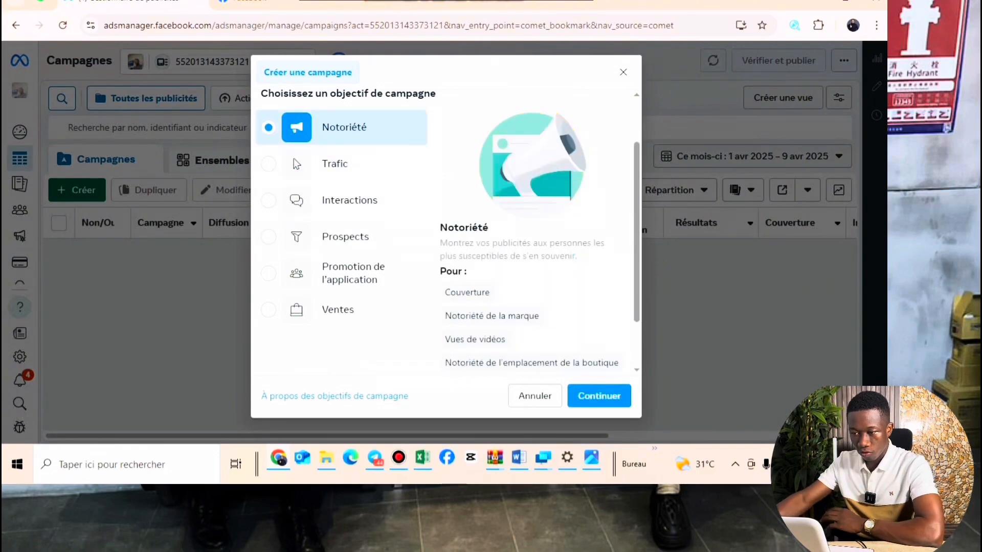
- Select the Trafic objective and examine its description and the explanations of its intended uses
left_click(335, 164)
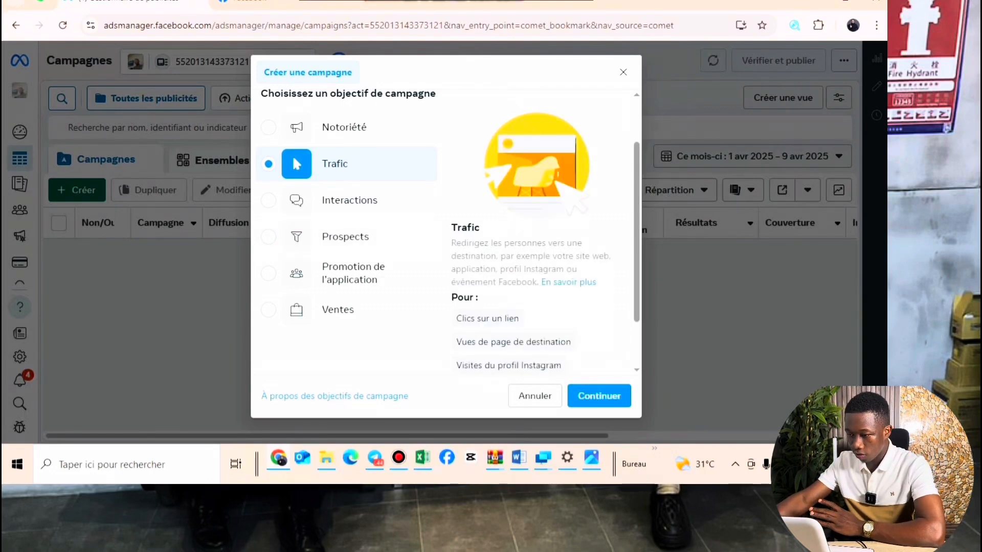
left_click_drag(499, 256, 516, 282)
left_click(517, 282)
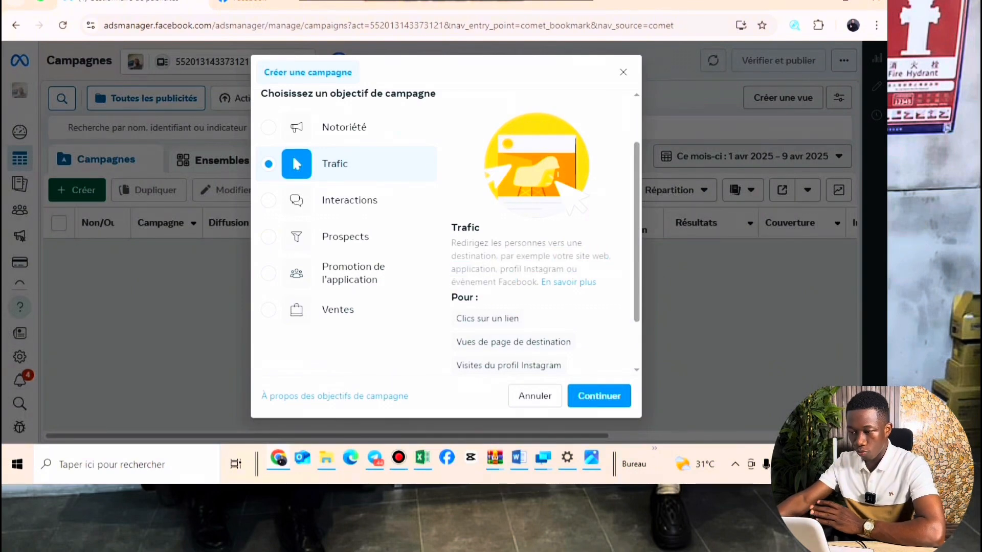
scroll(501, 265, "up", 1)
scroll(501, 266, "down", 2)
mouse_move(487, 253)
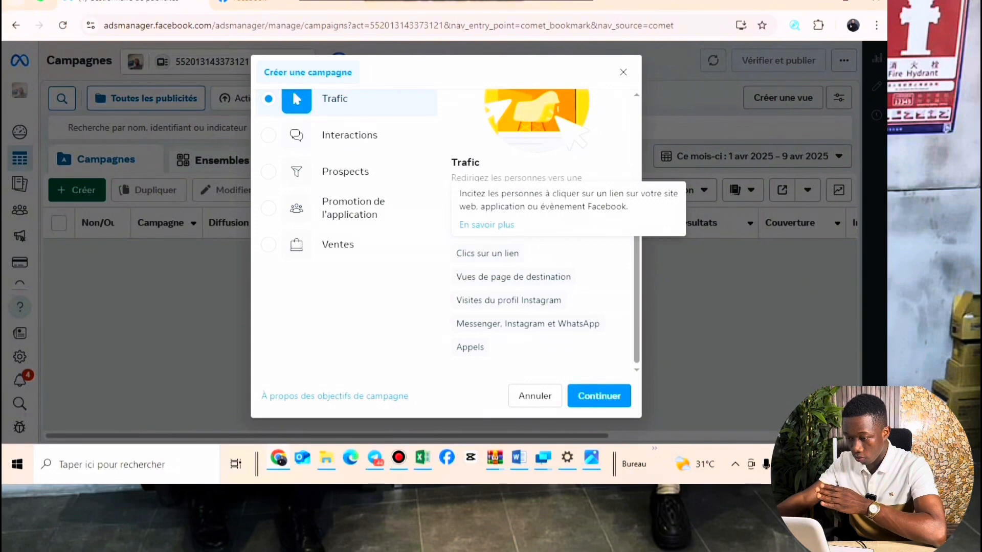
mouse_move(512, 276)
mouse_move(509, 300)
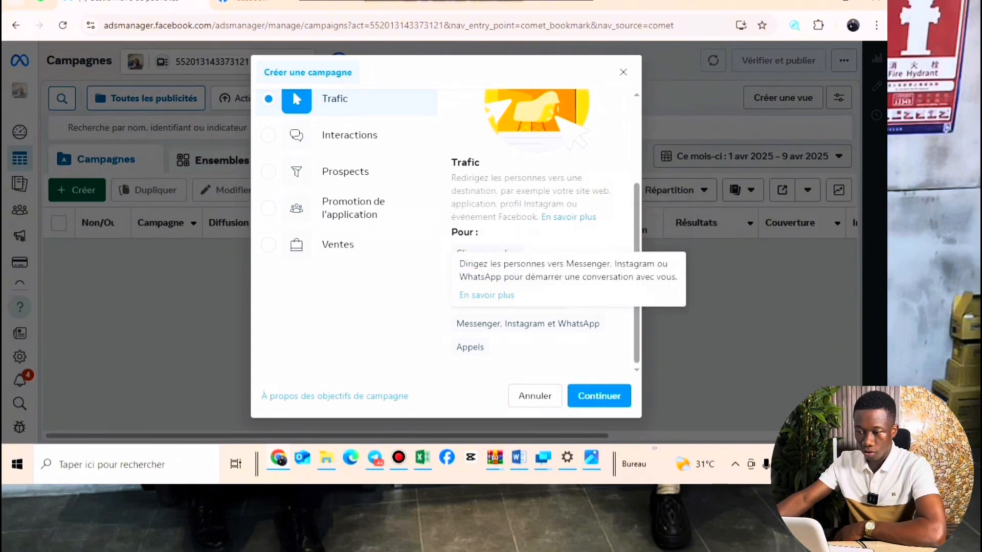
- Select the Interactions objective and read what it offers for messages, video views and page likes
mouse_move(349, 145)
scroll(349, 205, "up", 3)
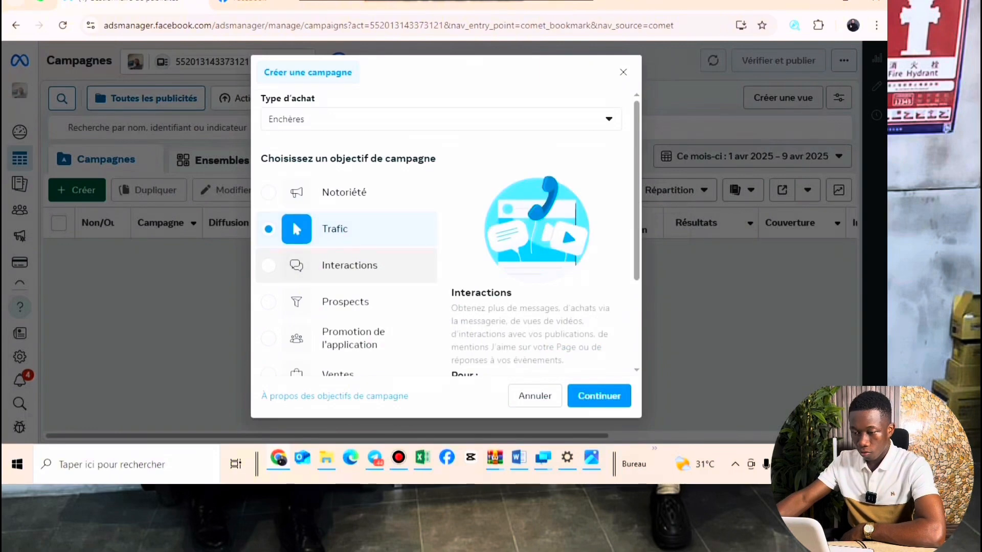
left_click(349, 265)
scroll(349, 265, "down", 2)
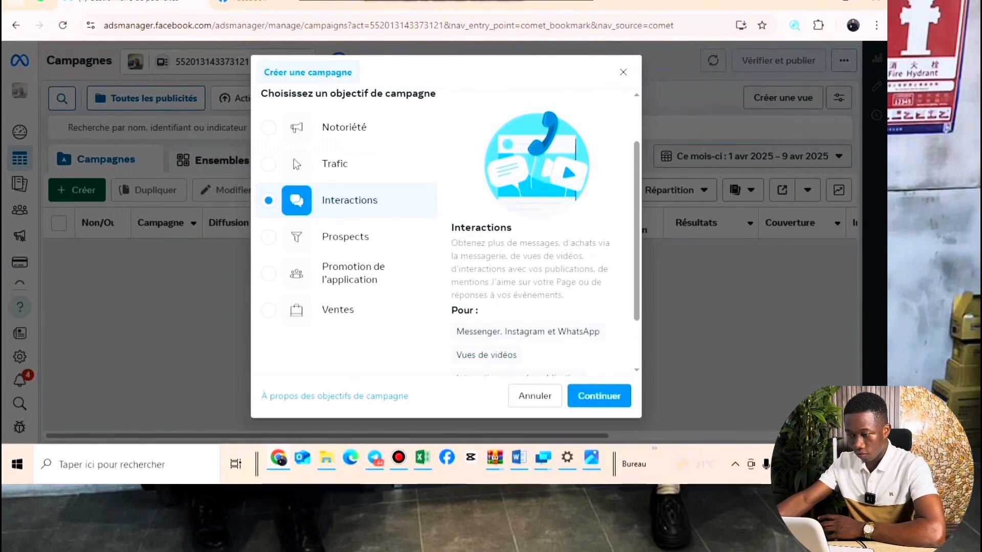
left_click_drag(475, 270, 553, 283)
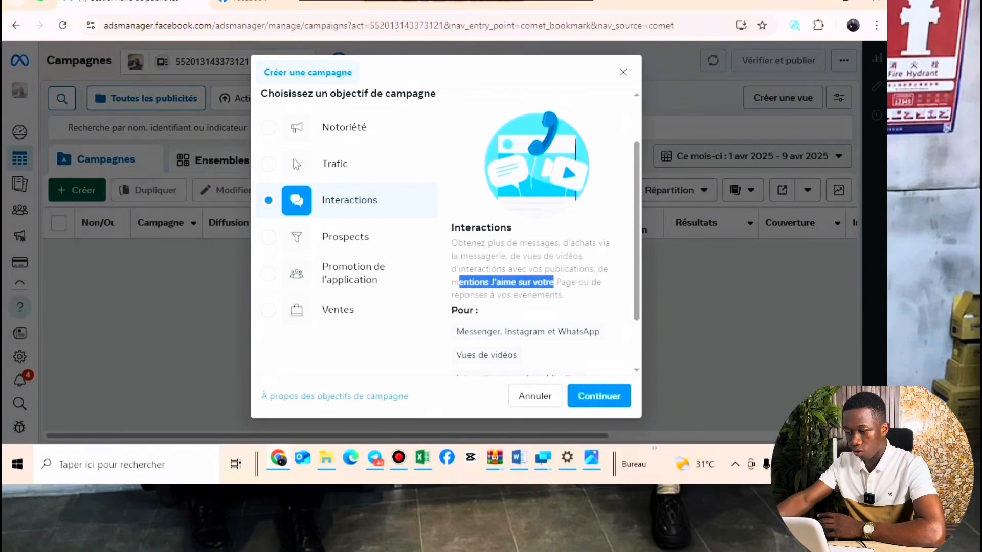
scroll(553, 283, "up", 1)
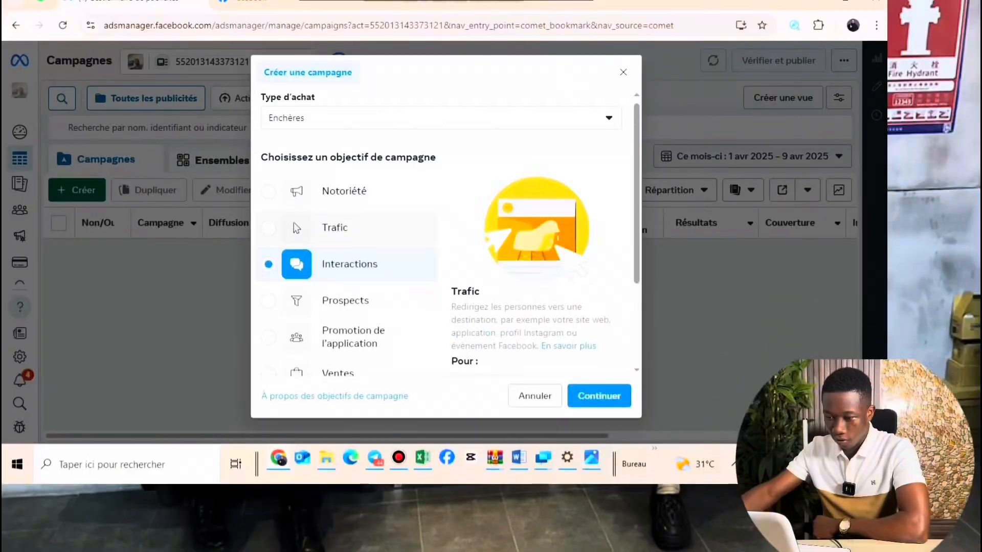
- Compare the Prospects and Promotion de l'application objectives by selecting each in turn
scroll(348, 237, "down", 3)
scroll(348, 304, "up", 3)
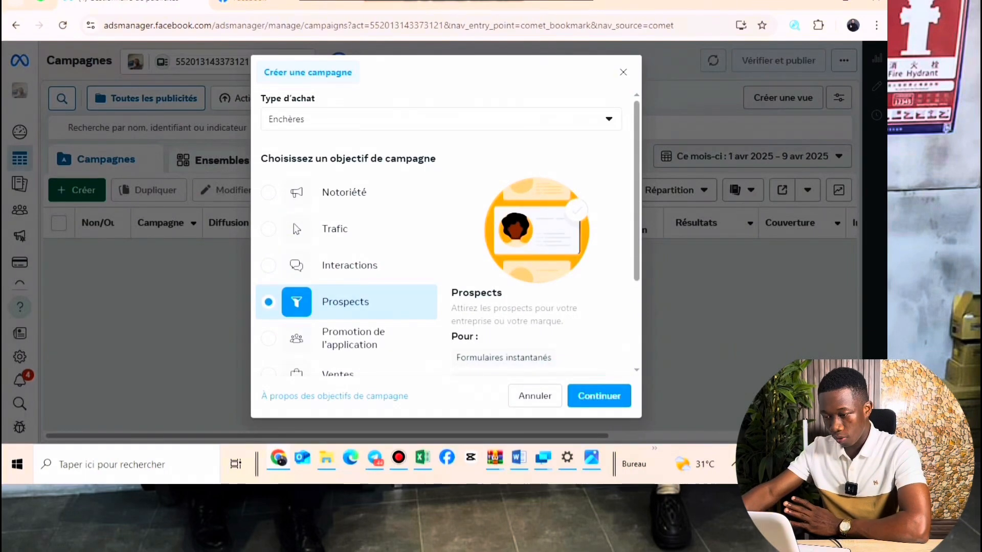
scroll(348, 265, "down", 3)
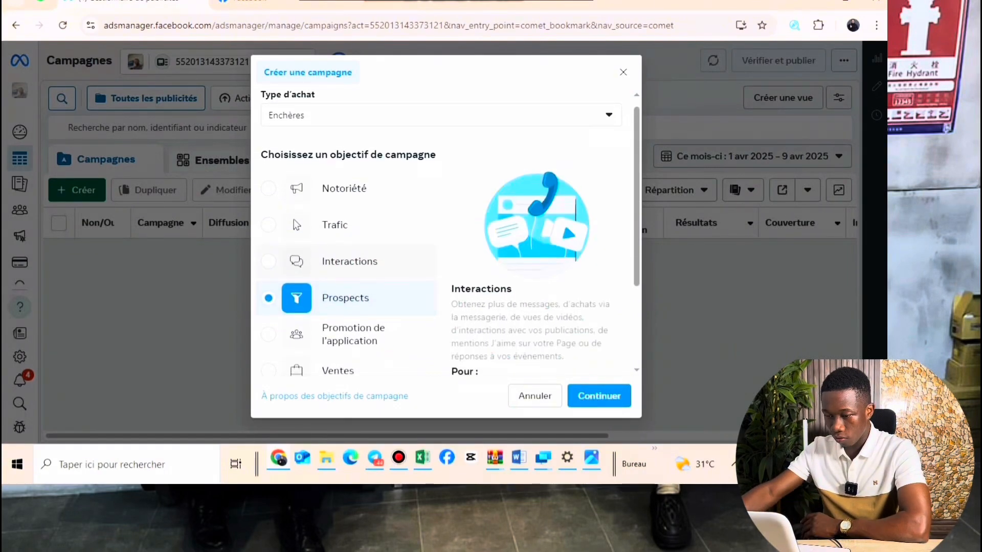
left_click(352, 208)
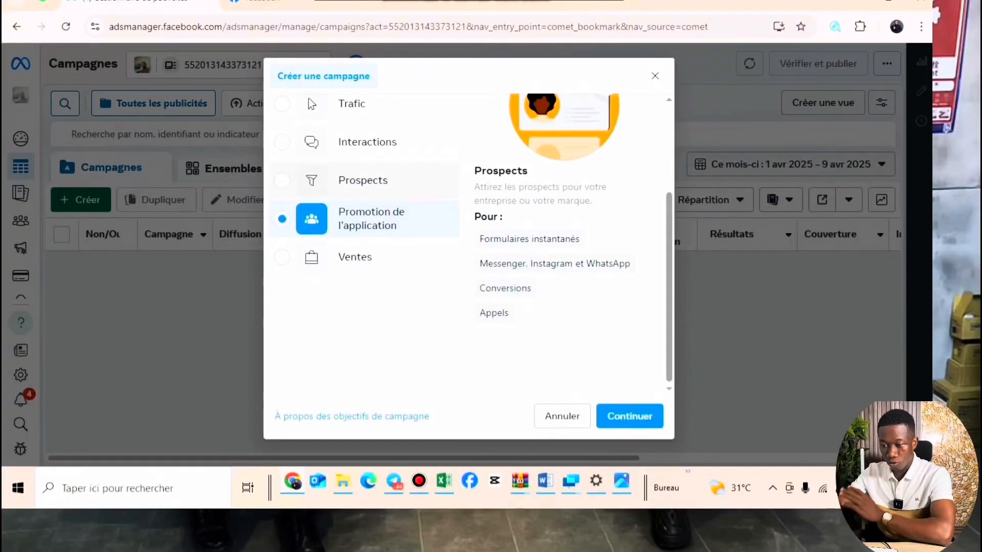
- Choose the Ventes objective and create the campaign with the manual sales configuration
left_click(355, 257)
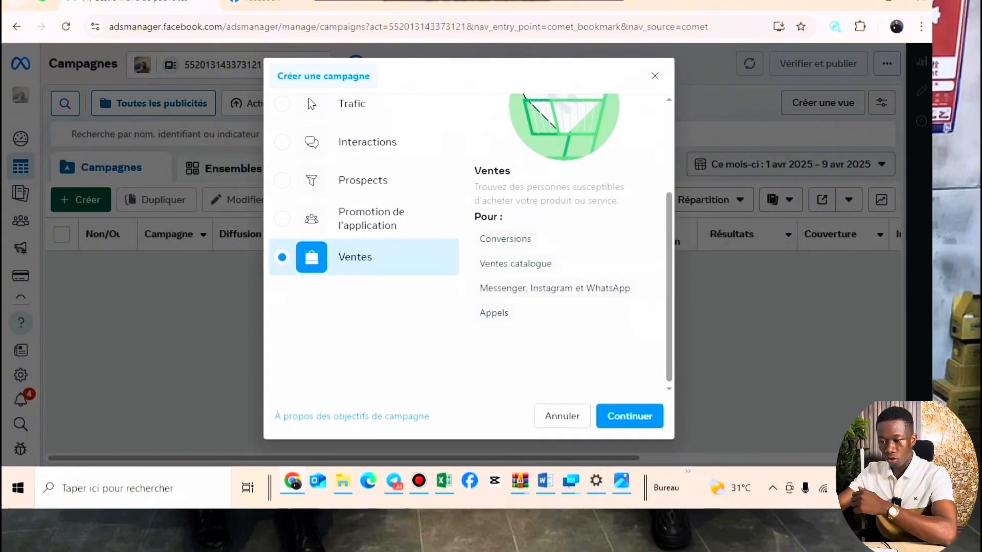
scroll(466, 241, "down", 1)
left_click(630, 415)
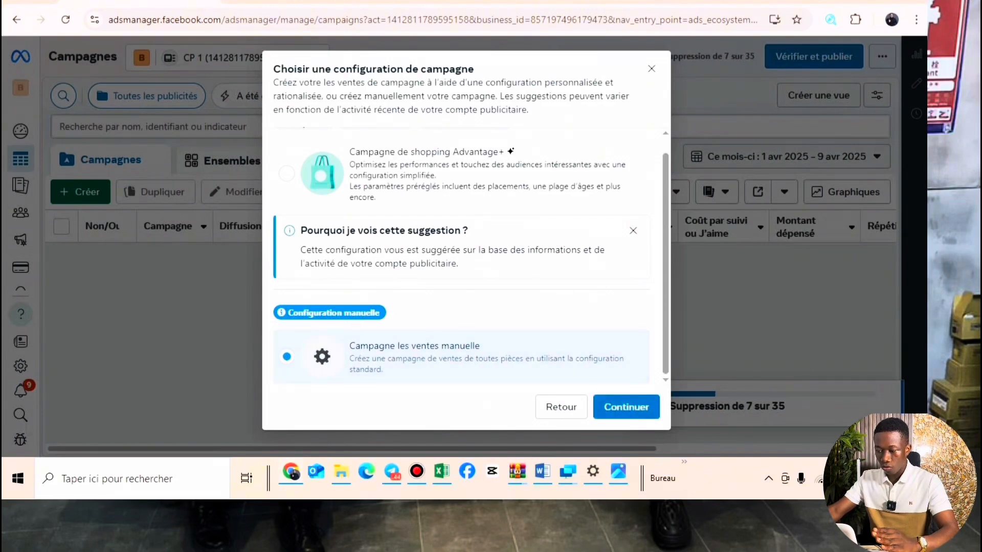
left_click(626, 407)
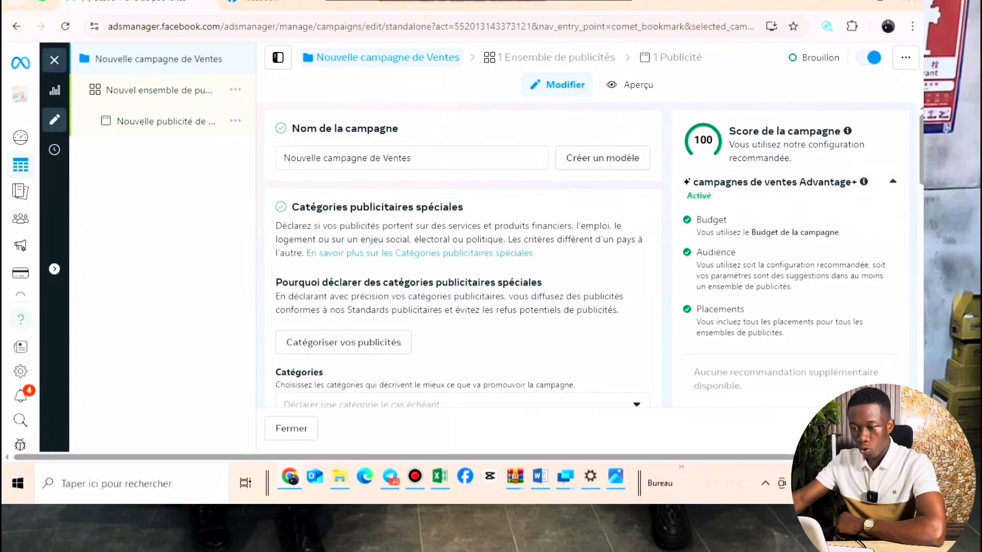
- Rename the campaign as CAMPAGNE ORDINATEUR IMAGE
left_click(348, 158)
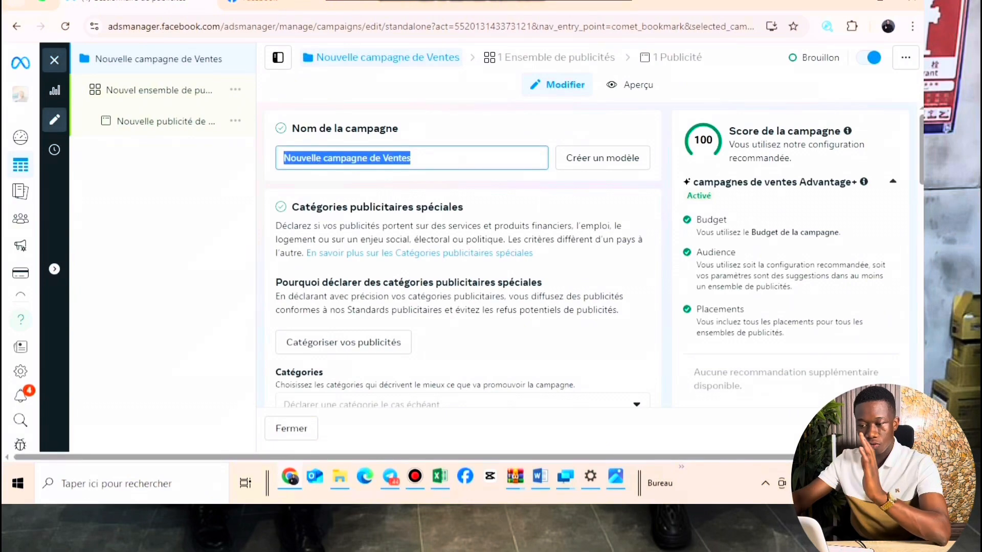
type("C")
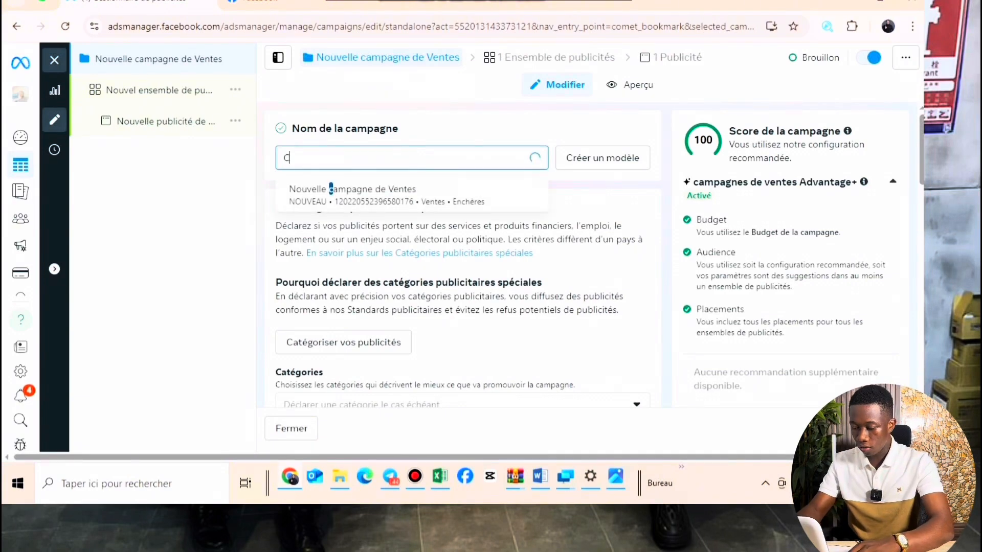
type("AMPAGNE ORINT")
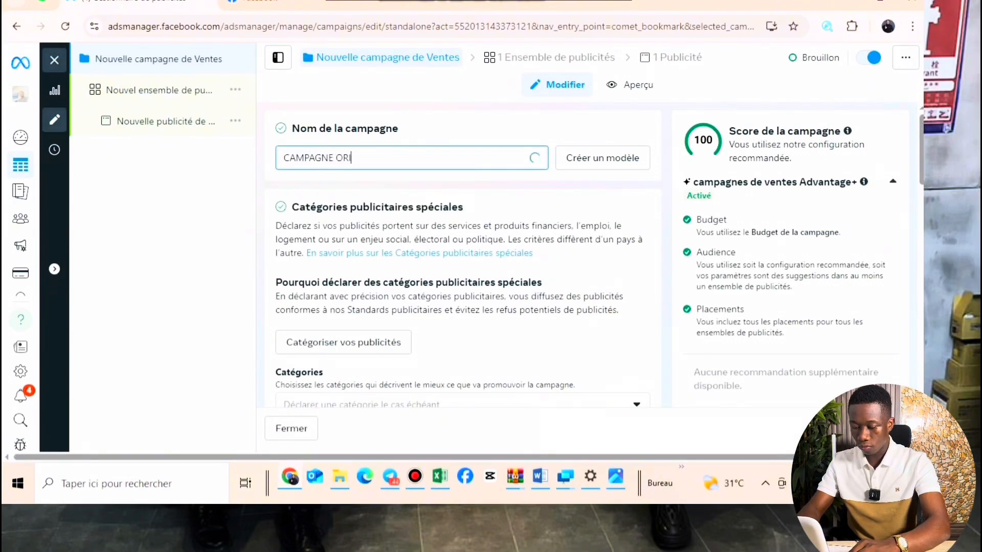
key("BackSpace")
key("BackSpace")
key("BackSpace")
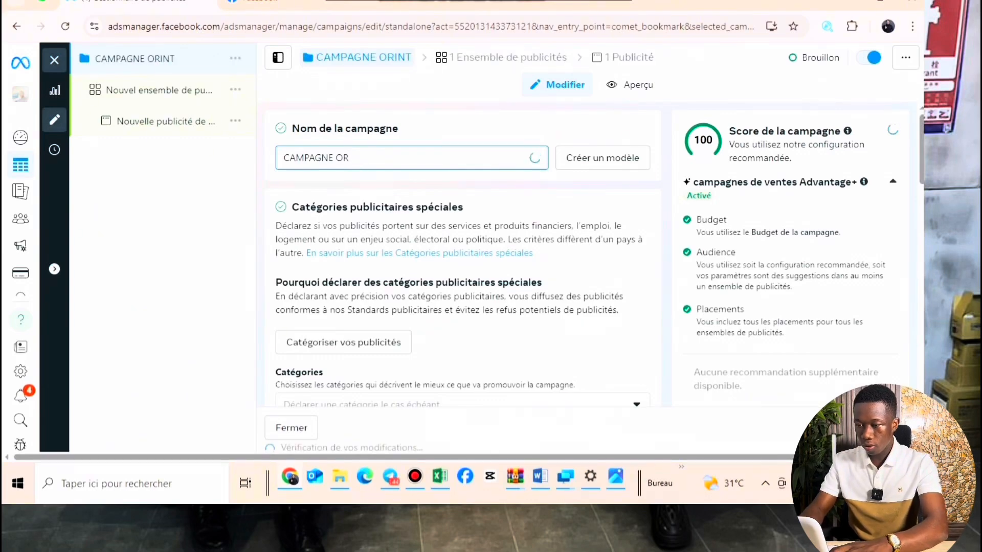
type("DINATEURN")
key("BackSpace")
type("IMAGE")
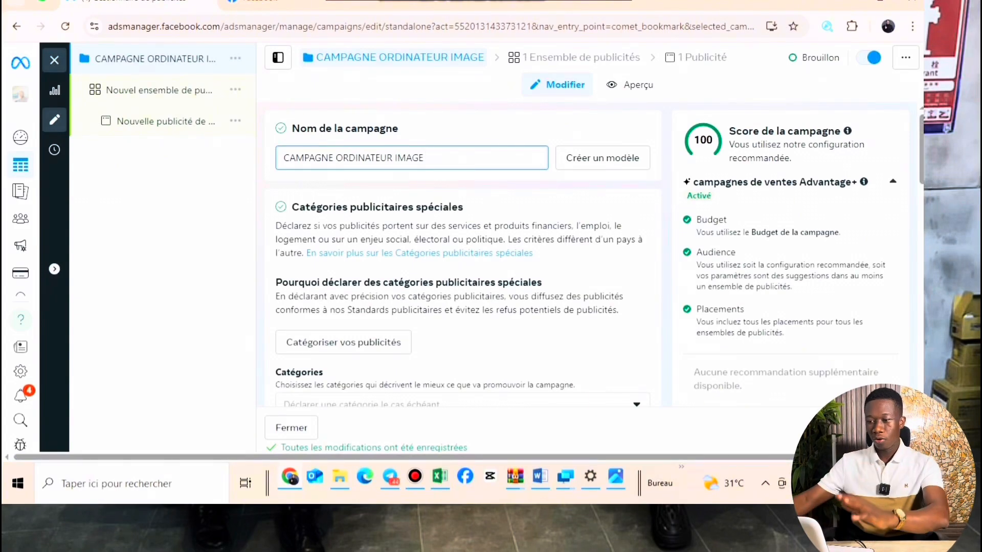
- Examine the campaign's special ad categories, details, Advantage+ catalogue ads and Advantage campaign budget settings
scroll(463, 256, "down", 5)
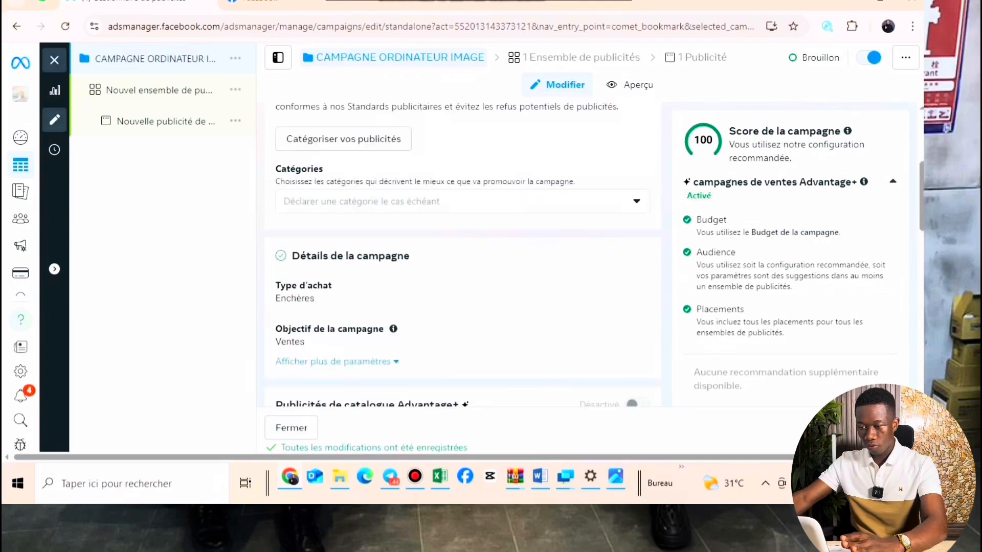
scroll(462, 256, "up", 4)
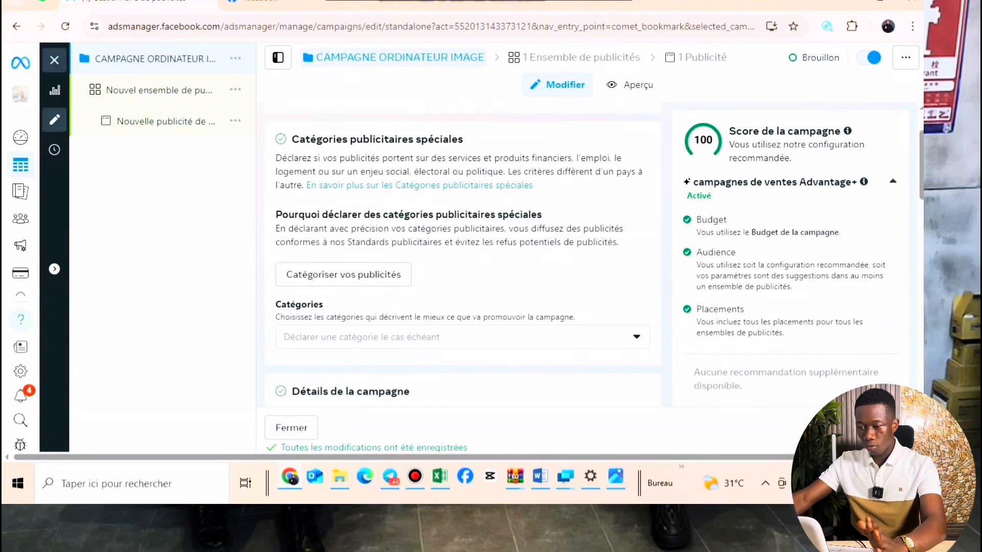
scroll(463, 256, "down", 1)
scroll(463, 256, "down", 2)
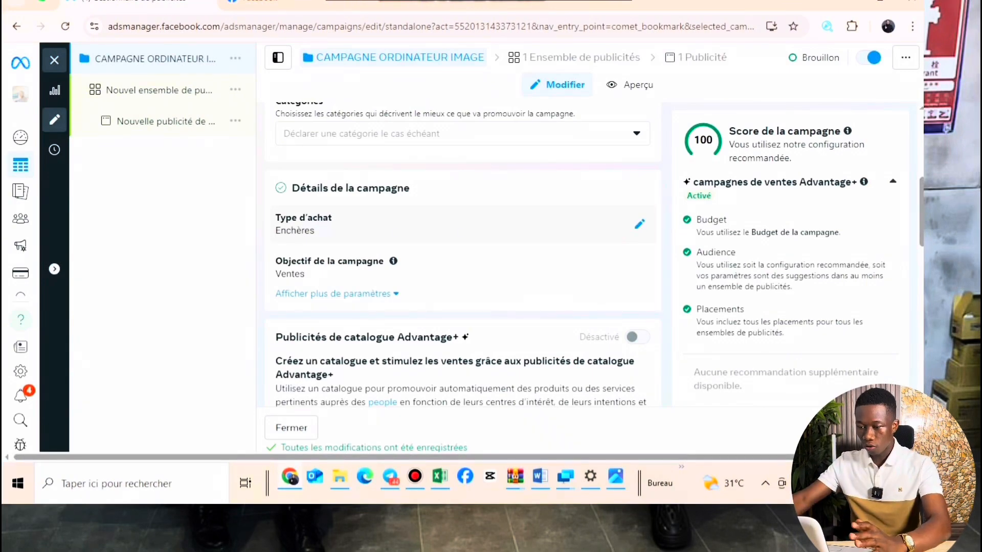
scroll(462, 215, "down", 1)
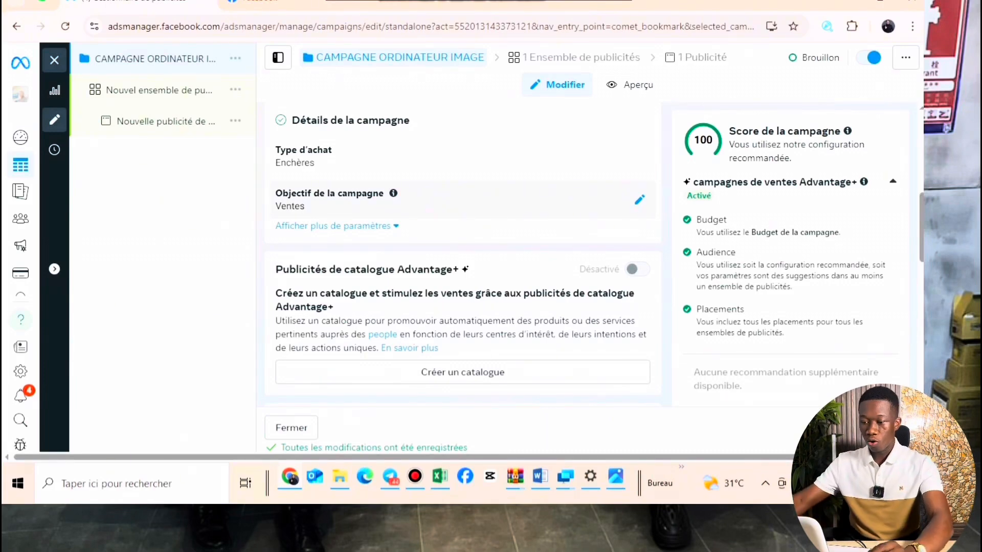
scroll(463, 256, "down", 1)
left_click_drag(295, 202, 462, 202)
mouse_move(464, 201)
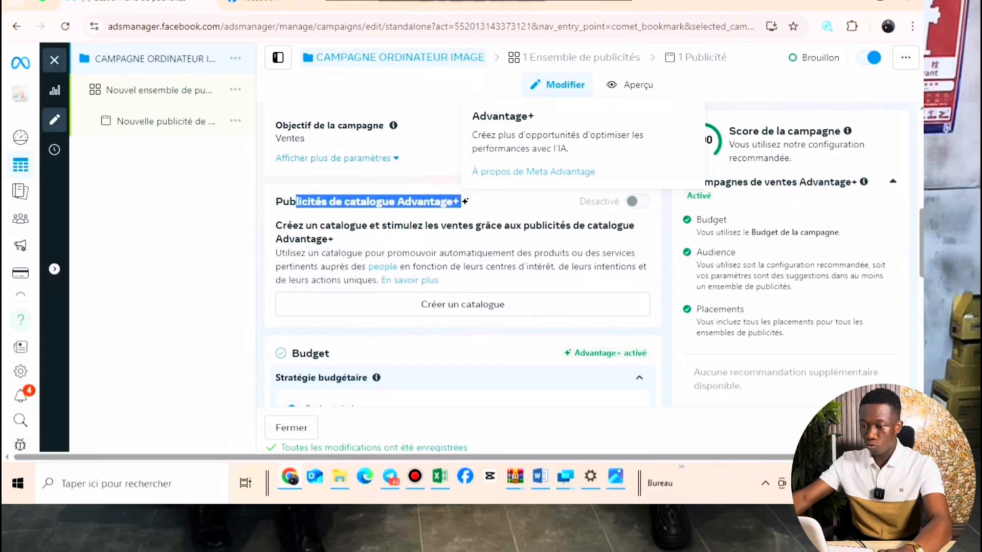
left_click(480, 205)
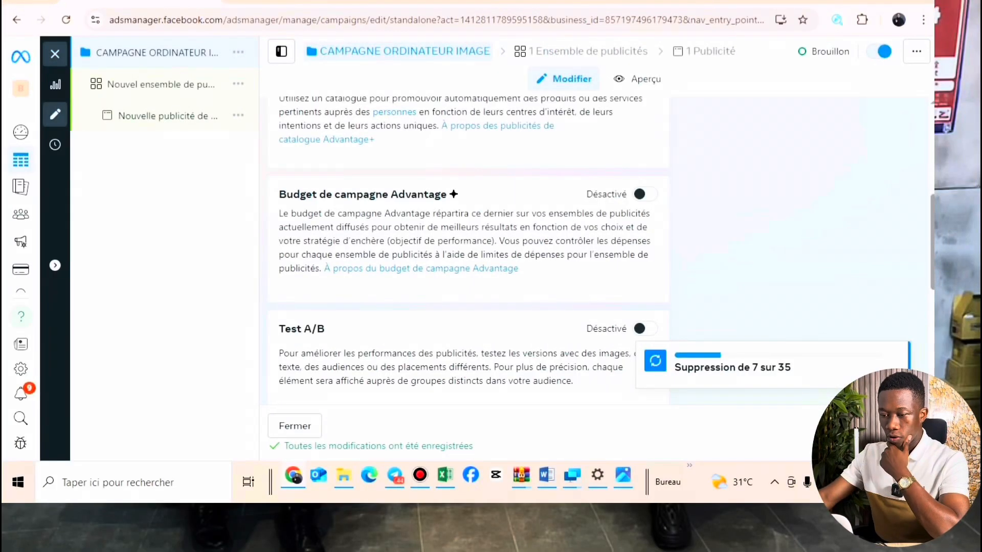
left_click_drag(286, 194, 446, 194)
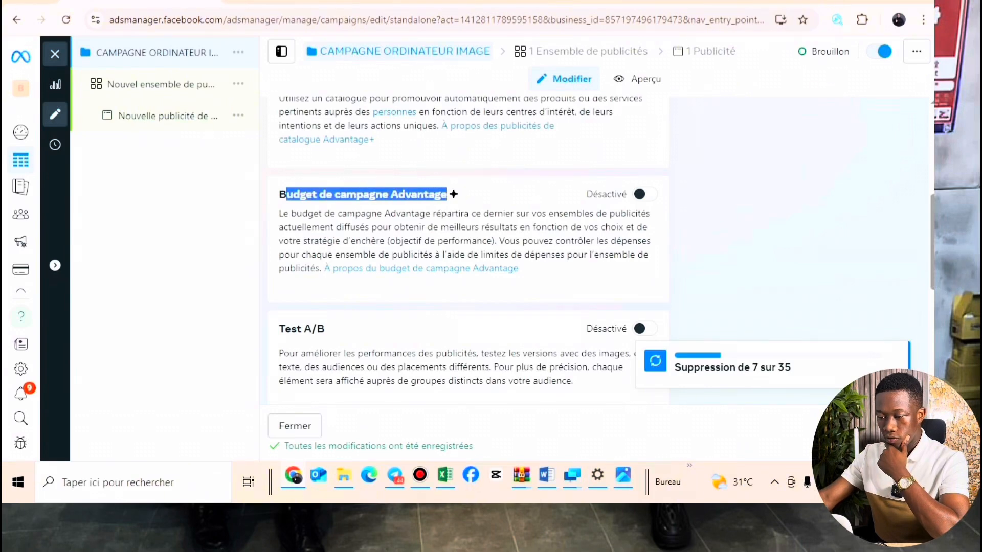
left_click(453, 197)
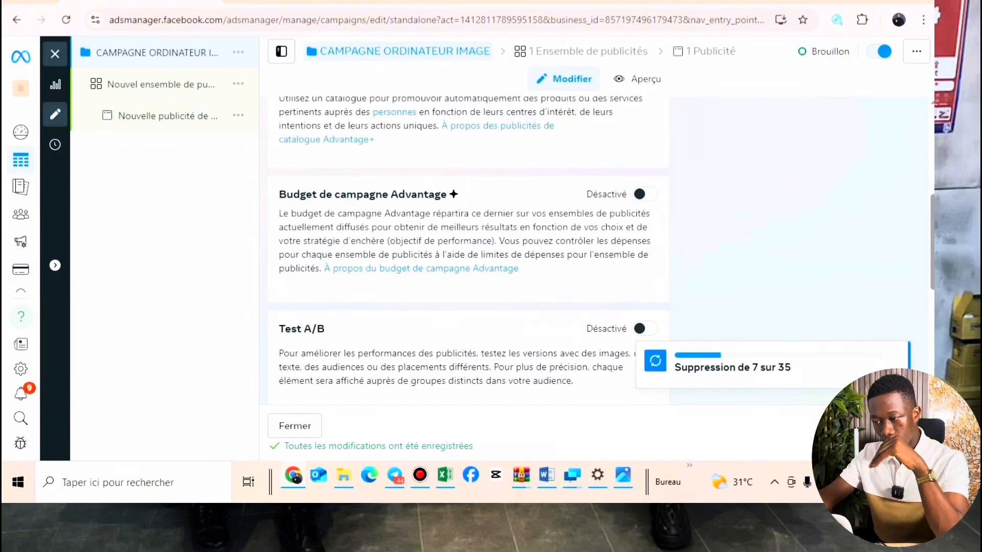
- Turn on the Advantage campaign budget and review its daily budget and bid strategy options
scroll(468, 249, "down", 2)
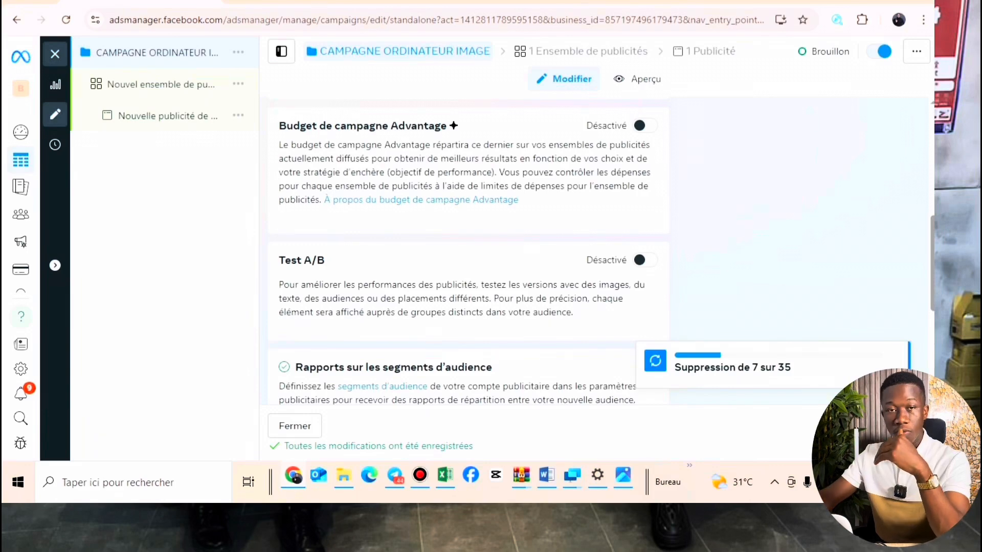
scroll(468, 249, "up", 2)
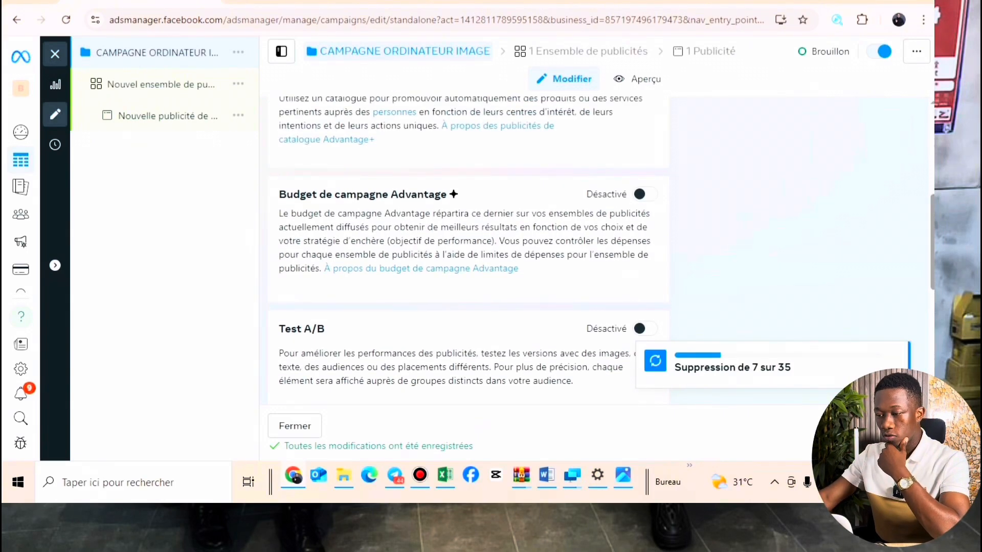
scroll(468, 250, "up", 2)
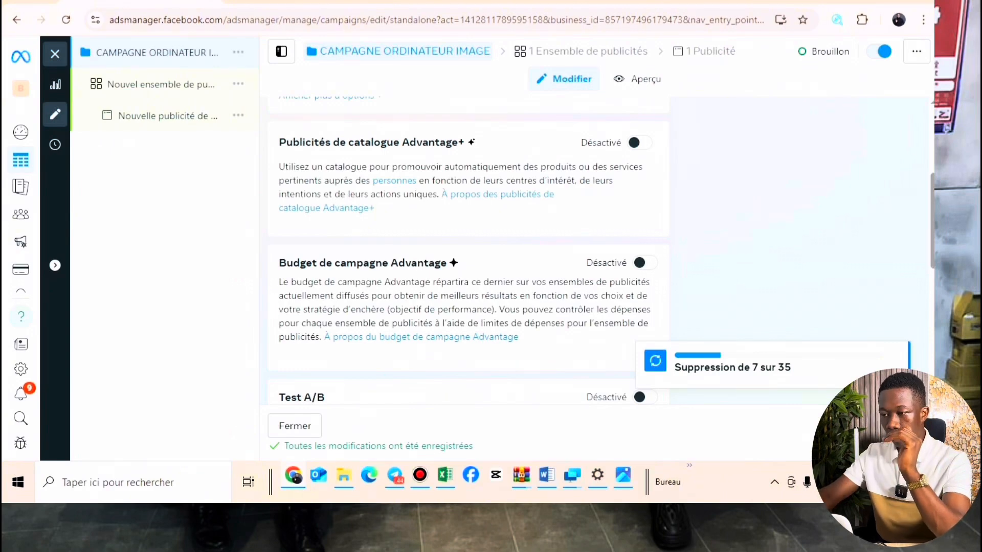
scroll(468, 250, "down", 2)
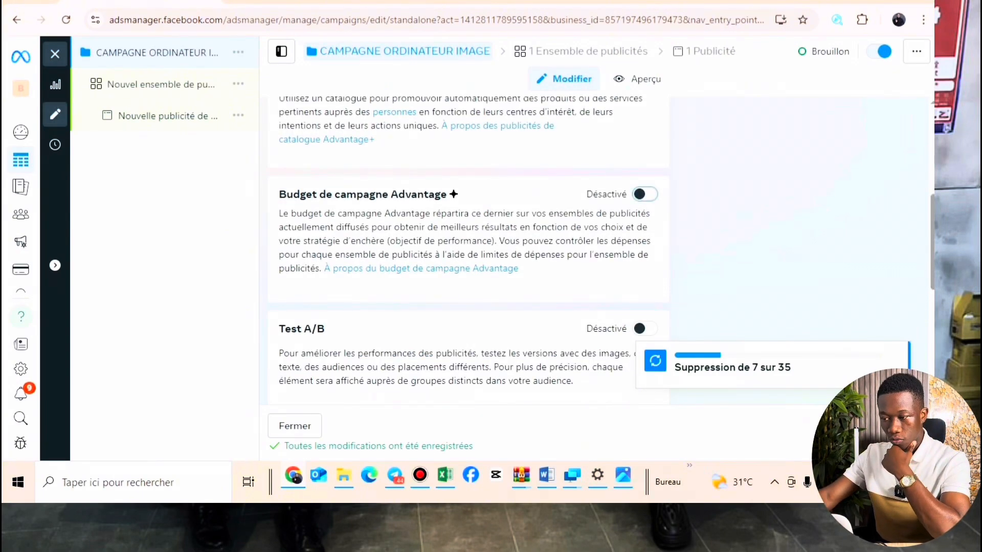
left_click(644, 193)
scroll(468, 250, "down", 1)
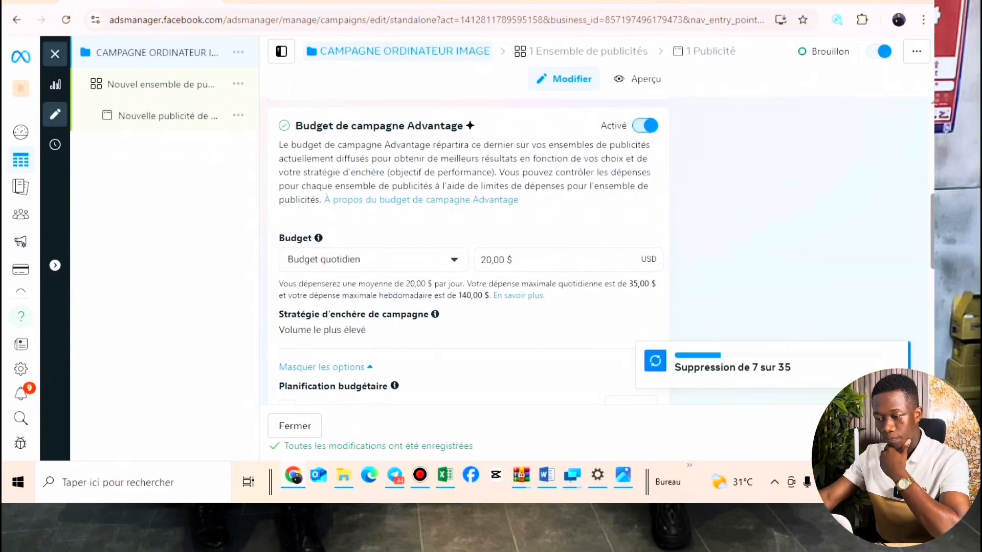
scroll(468, 250, "down", 1)
scroll(468, 251, "up", 1)
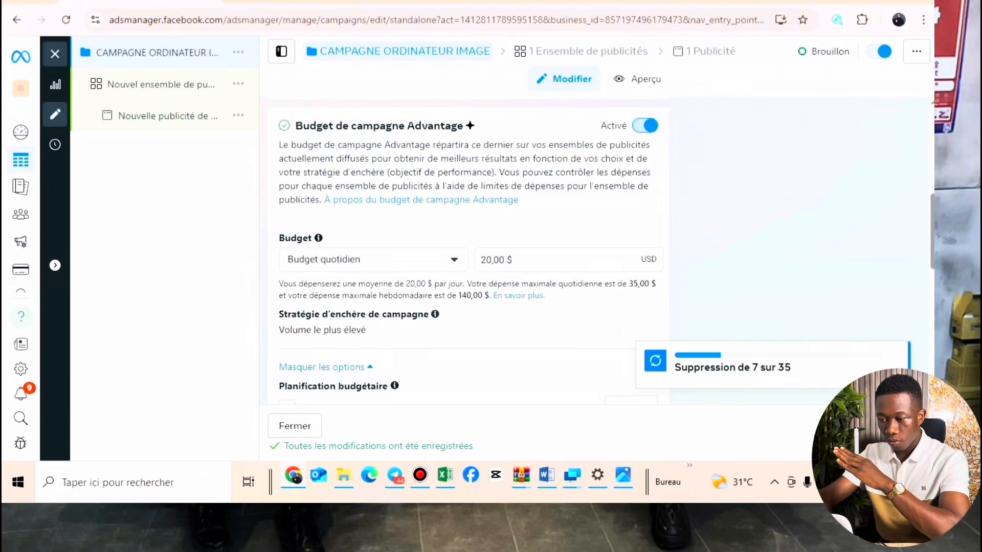
- Try a daily Advantage campaign budget of 10,00 $ and switch the Advantage campaign budget back off
left_click(492, 260)
key("BackSpace")
key("BackSpace")
type("10")
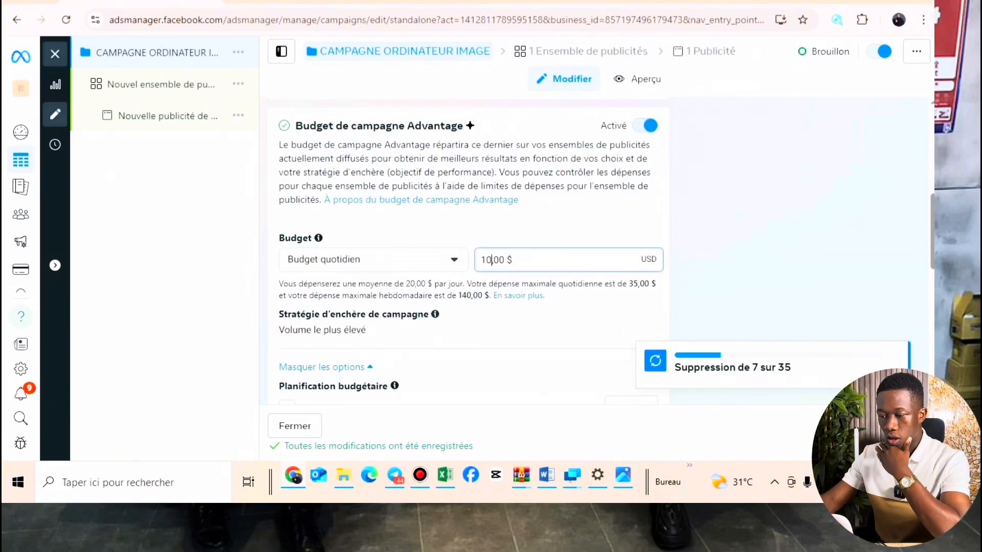
key("Return")
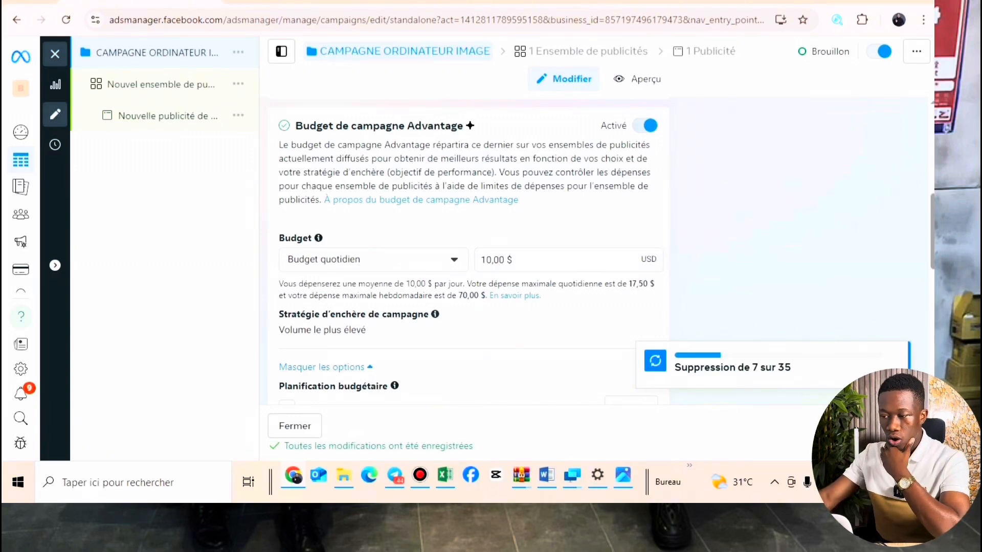
left_click(645, 125)
- Review the campaign's A/B test and audience segment report settings
scroll(467, 251, "down", 3)
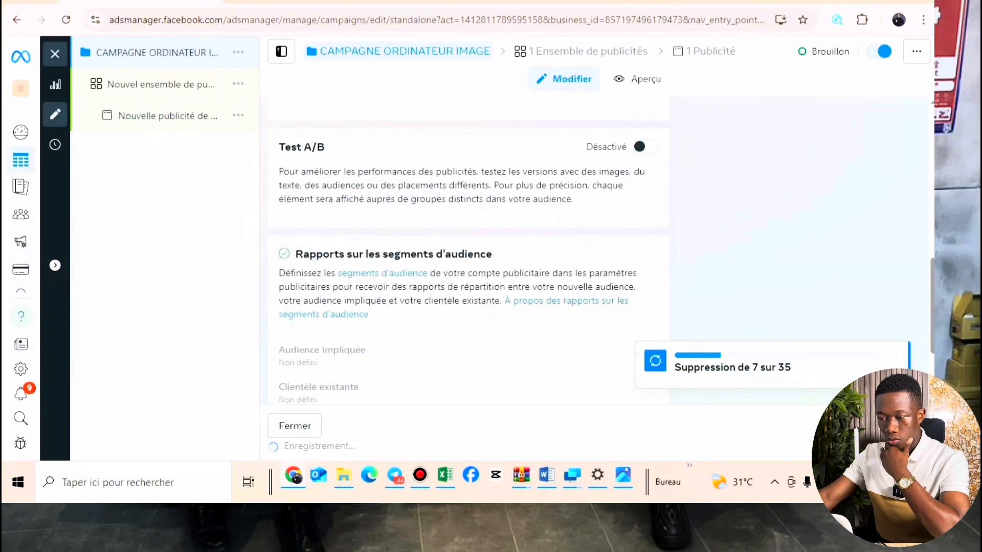
left_click_drag(291, 122, 326, 123)
scroll(327, 125, "up", 1)
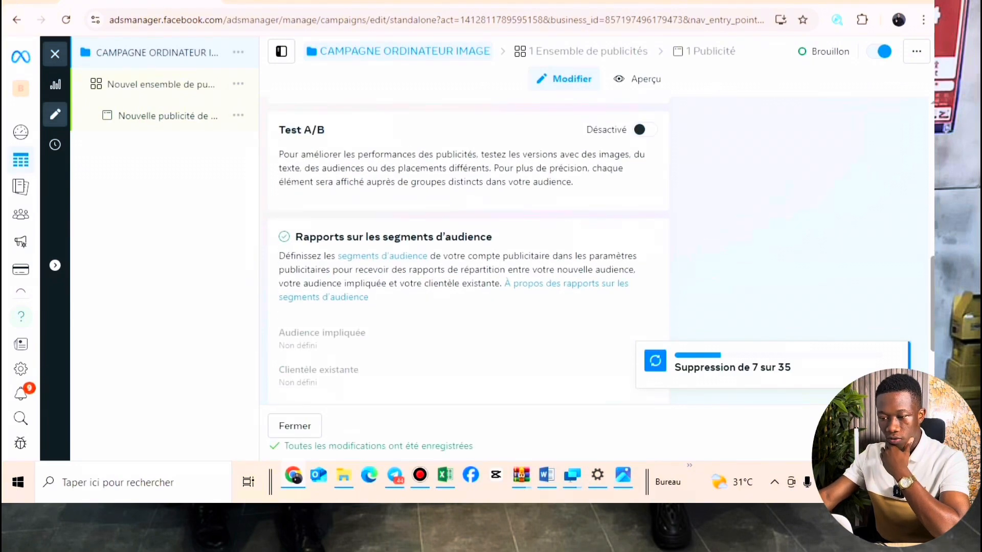
scroll(468, 251, "up", 10)
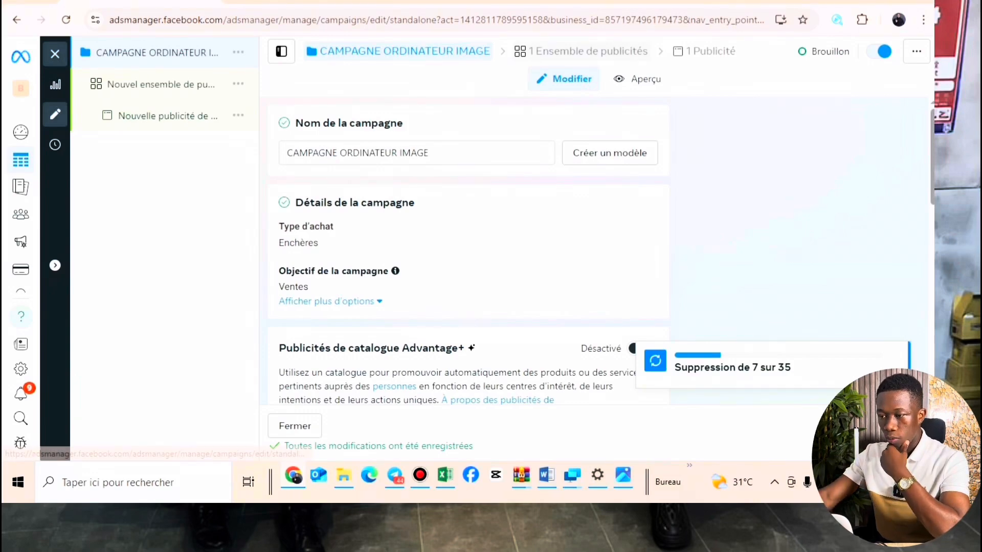
- Open the campaign's new ad set and rename it ENSEMBLE ORDINATEUR IMAGE 1
left_click(581, 52)
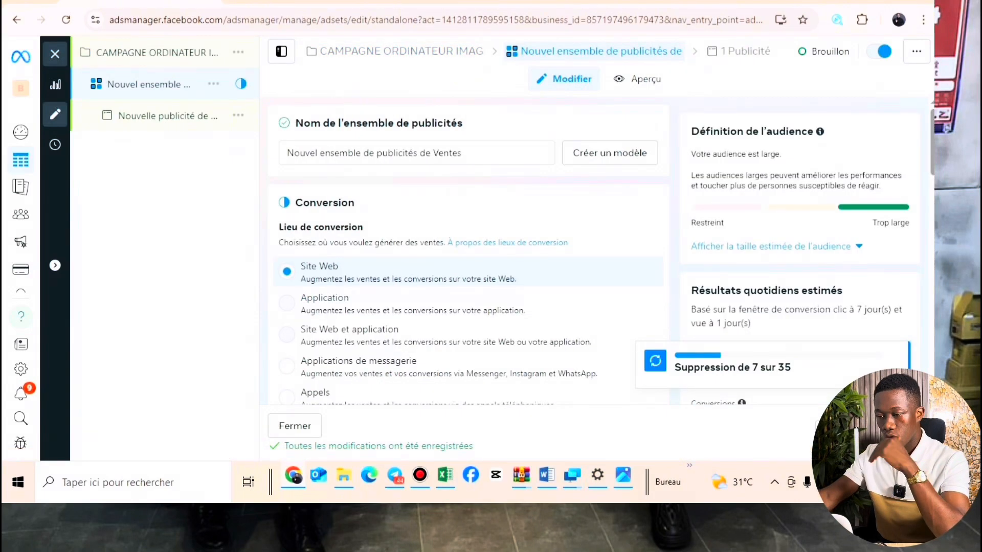
left_click(417, 153)
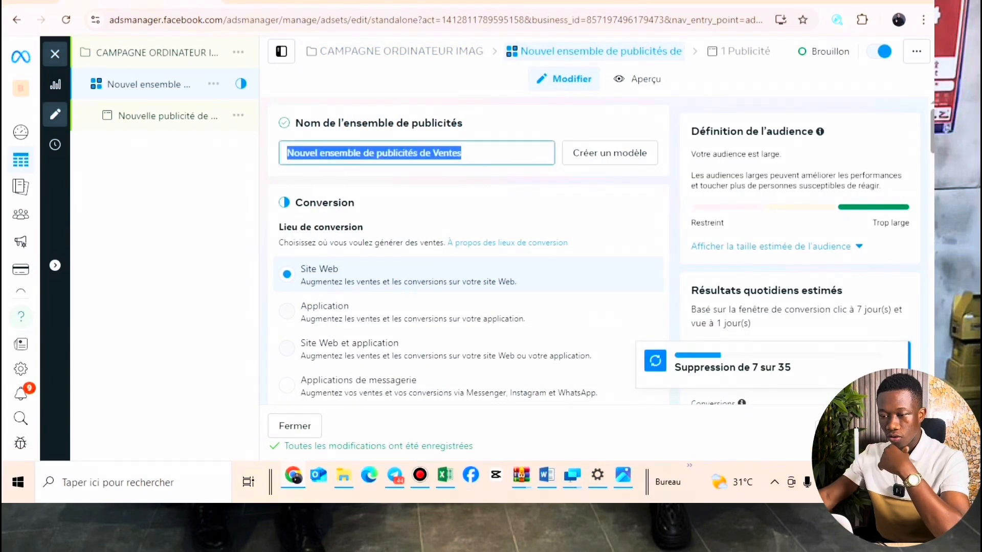
type("EN SEMB")
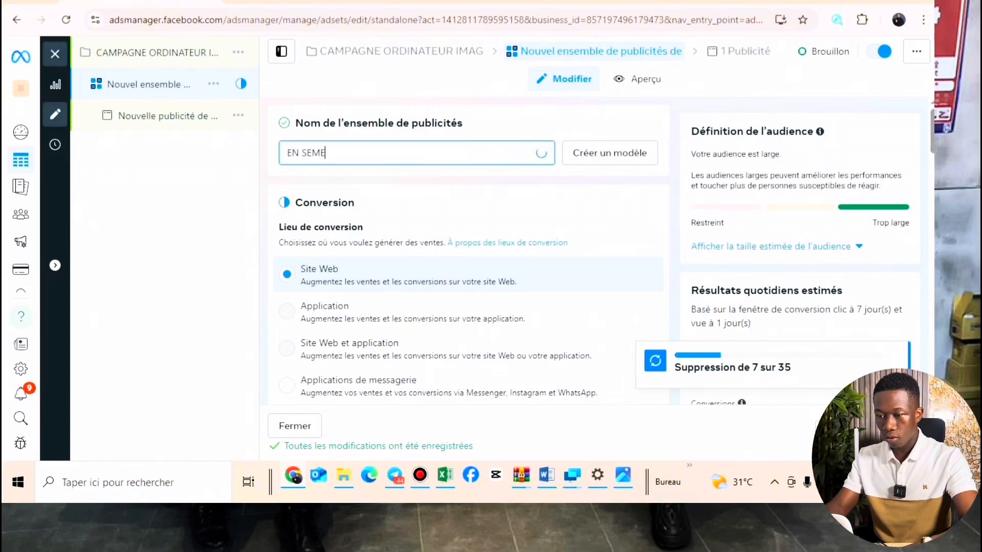
key("BackSpace")
key("BackSpace")
key("BackSpace")
key("BackSpace")
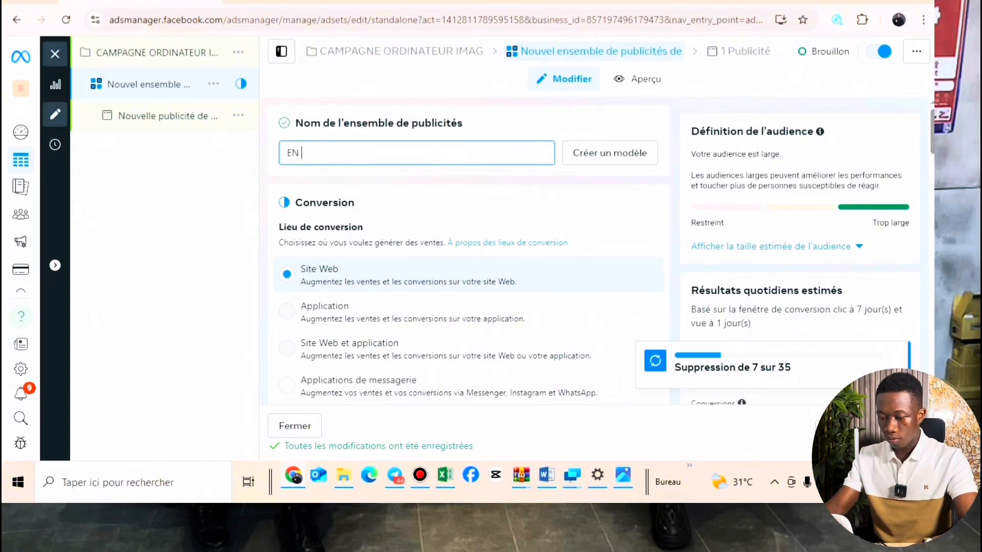
key("BackSpace")
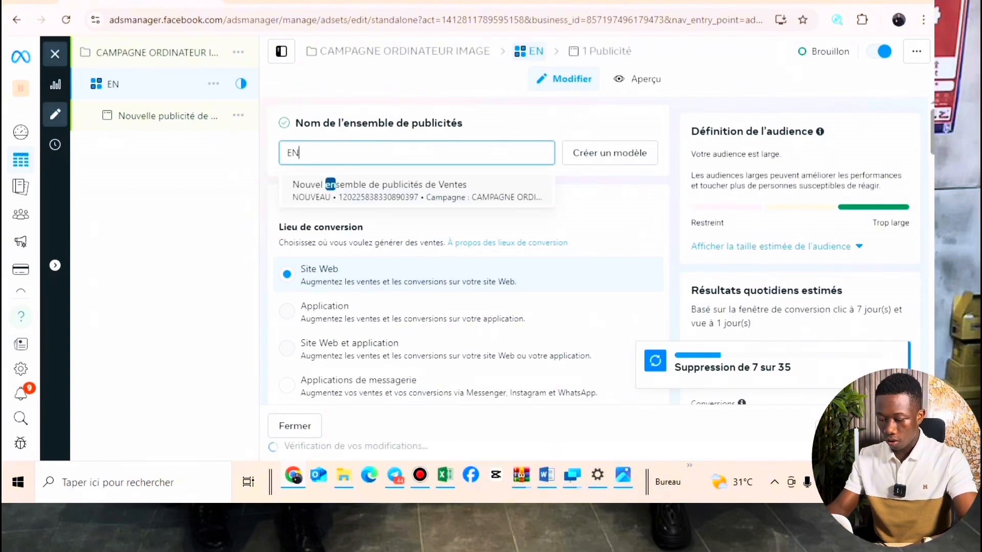
type("SEMBLE")
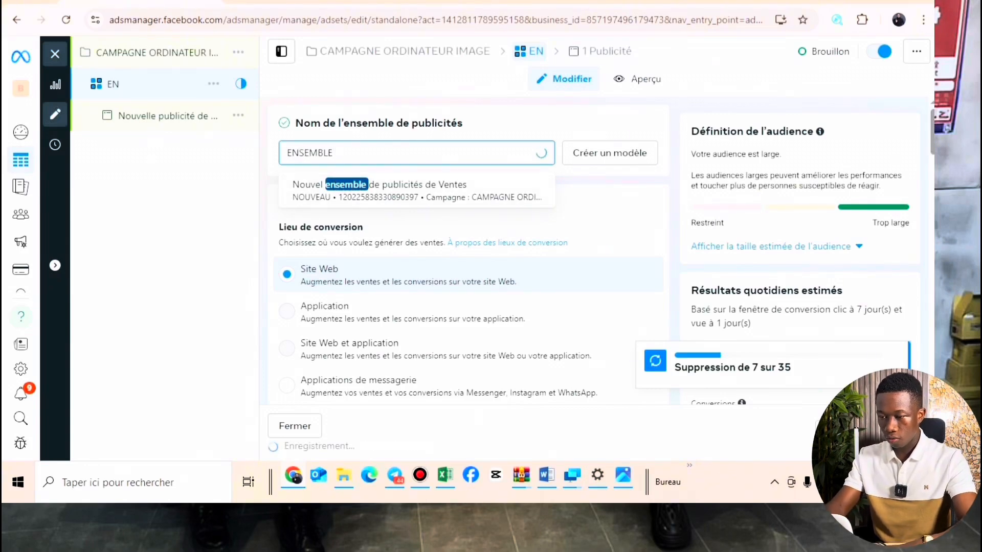
type(" ORI")
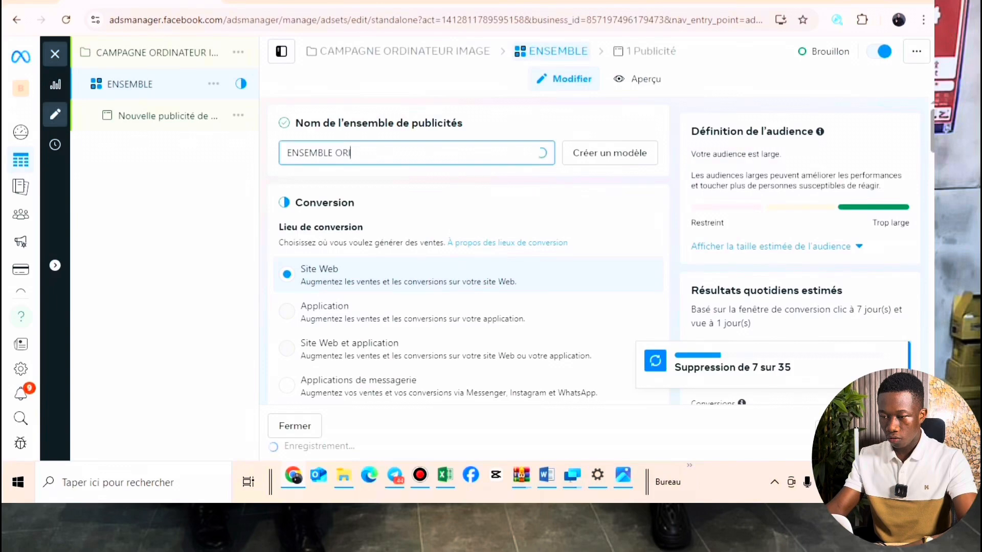
key("BackSpace")
type("DINATE")
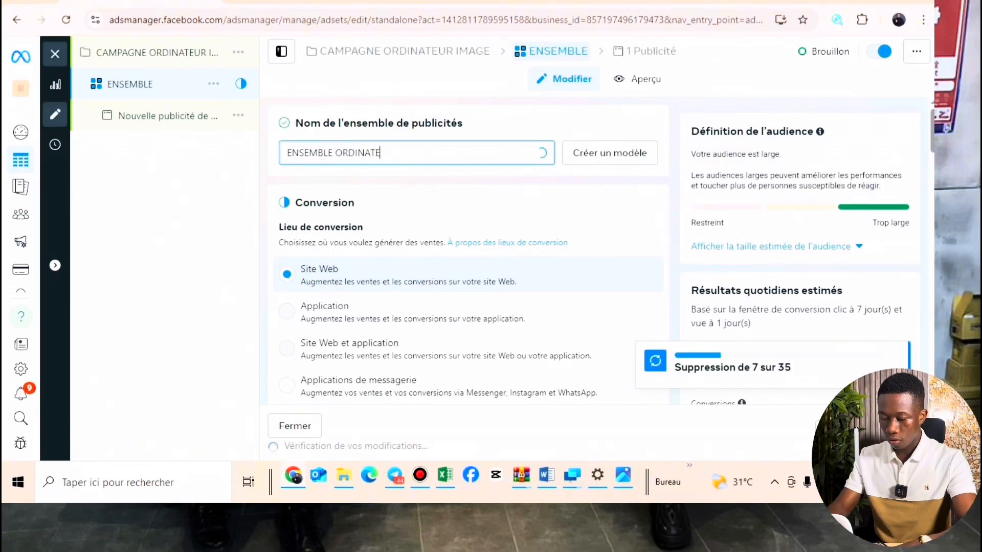
type("UR IMAGE")
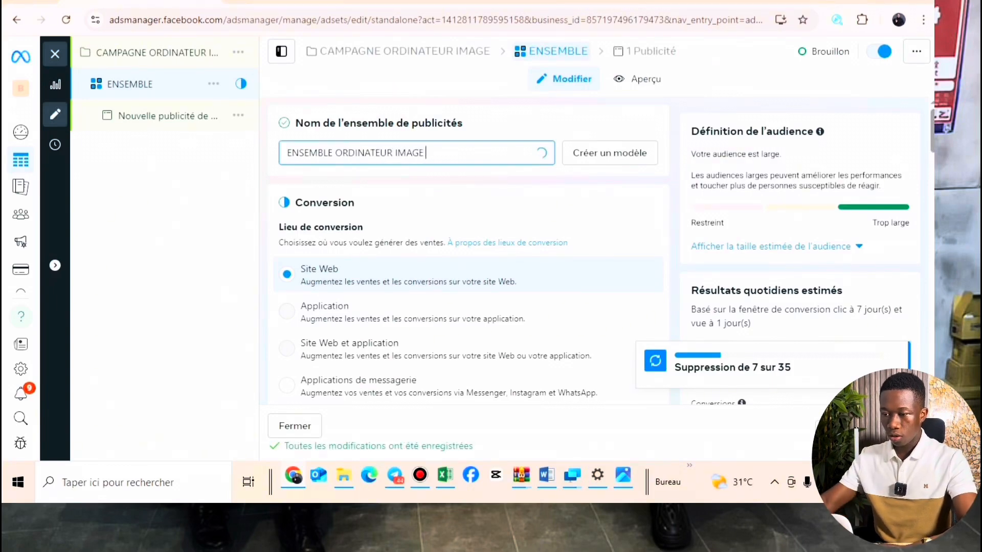
key("Return")
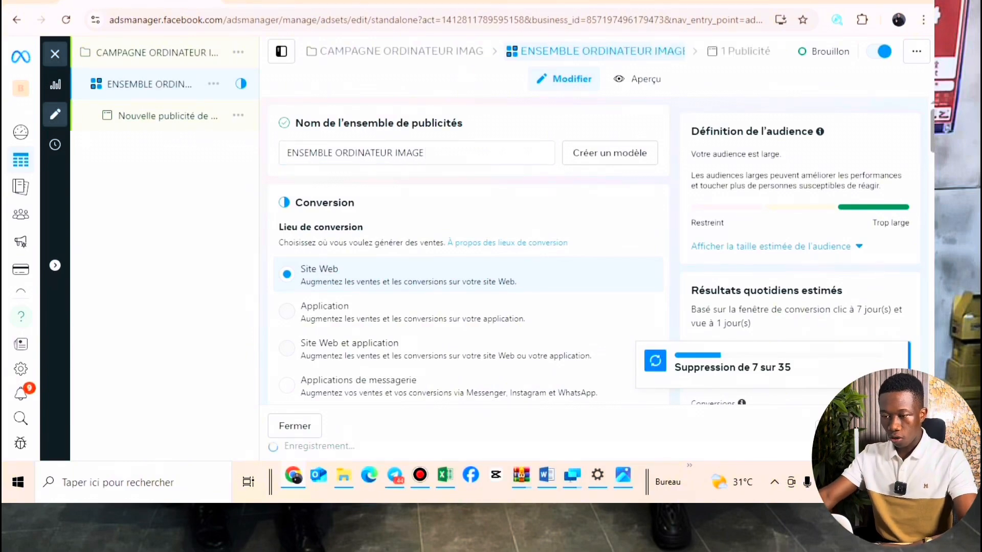
left_click(427, 153)
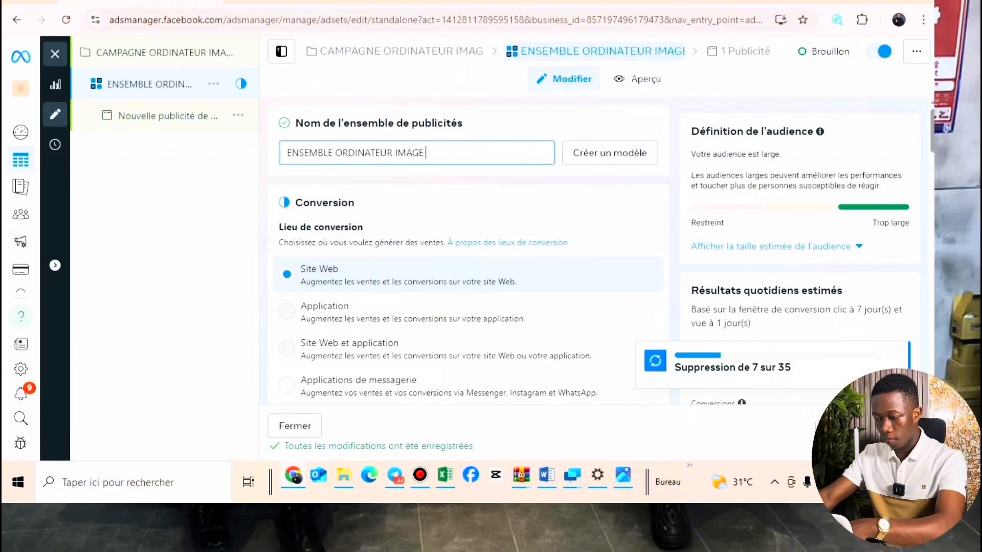
type("1")
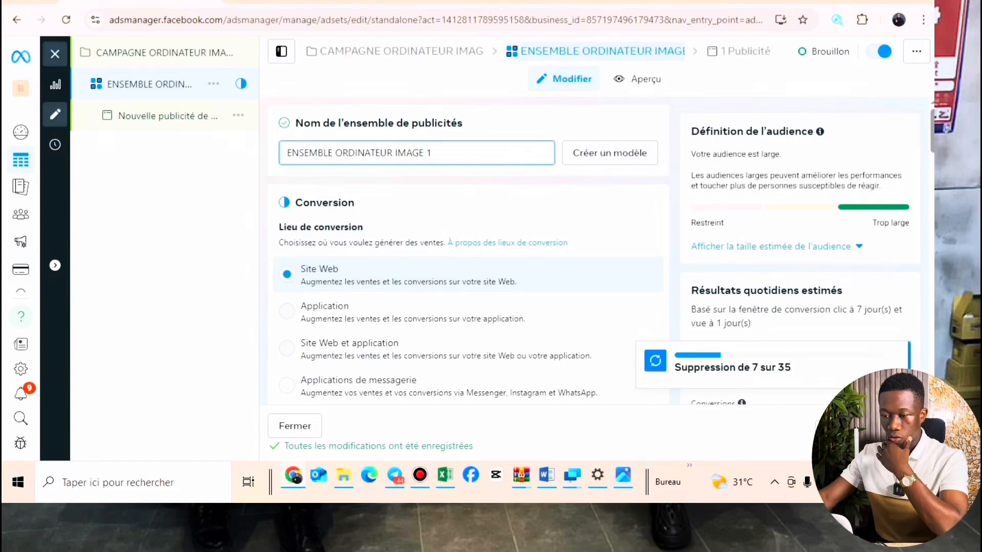
- Set the ad set's conversion location to Applications de messagerie
left_click(297, 203)
left_click_drag(295, 203, 354, 203)
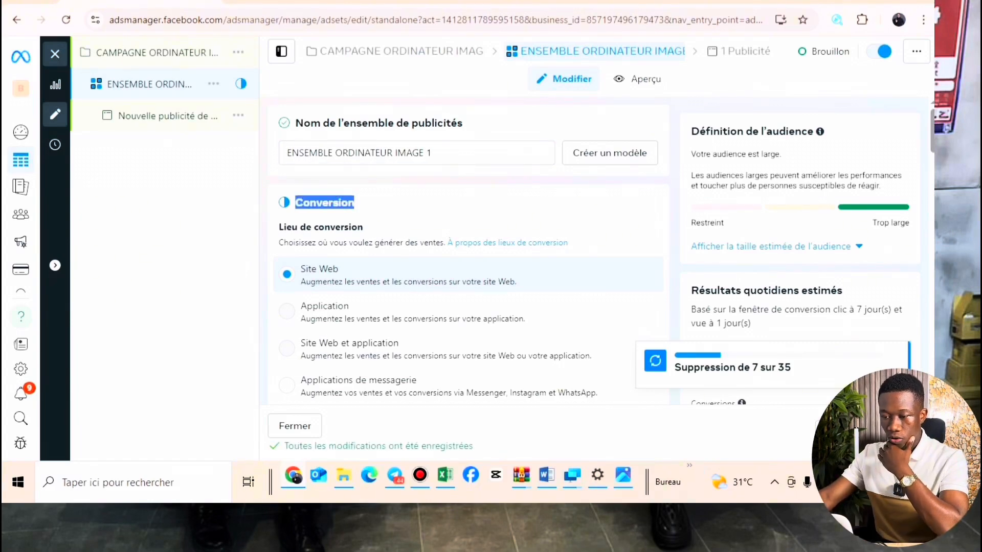
scroll(460, 230, "down", 1)
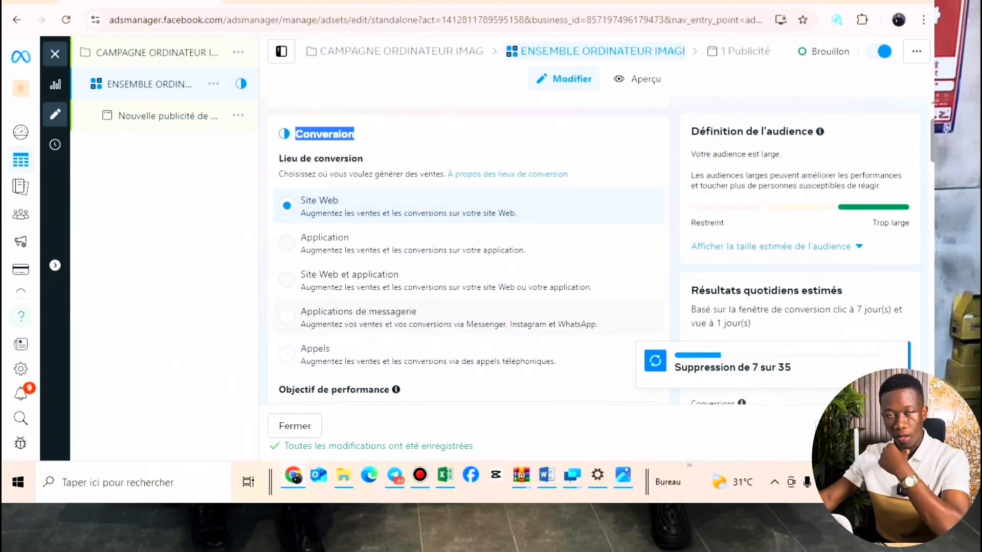
left_click(357, 317)
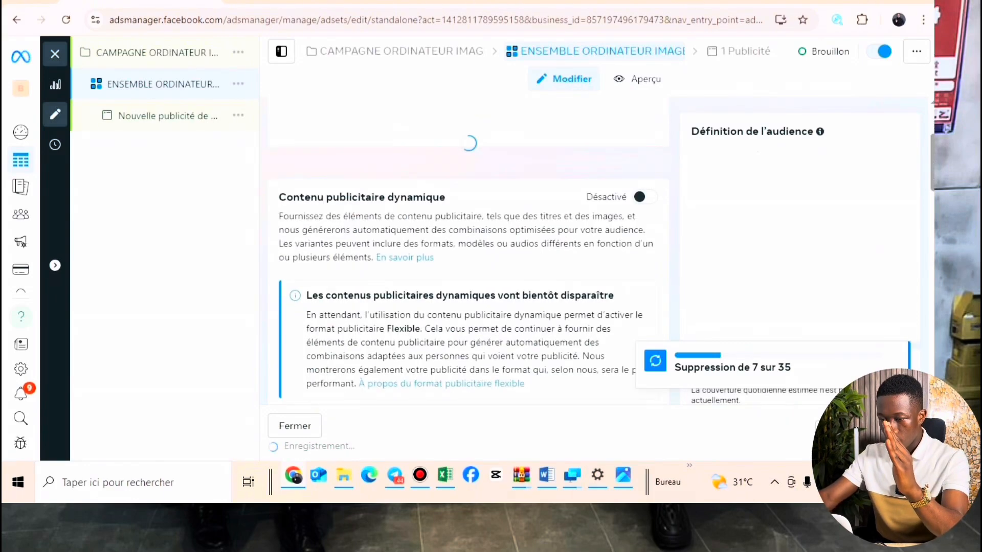
scroll(468, 251, "down", 3)
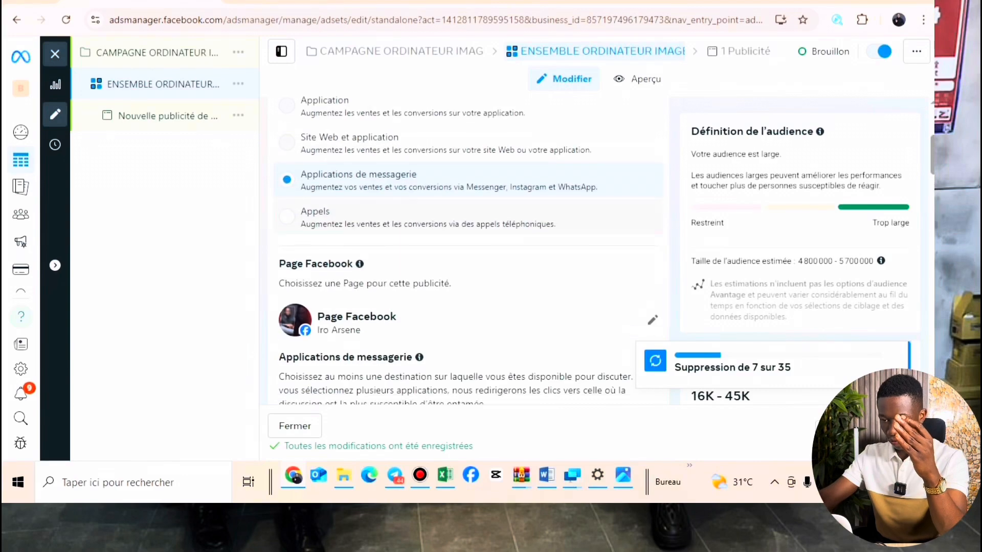
- Add WhatsApp as a messaging destination for the ad set under the linked Facebook Page
left_click_drag(279, 195, 341, 195)
left_click(344, 196)
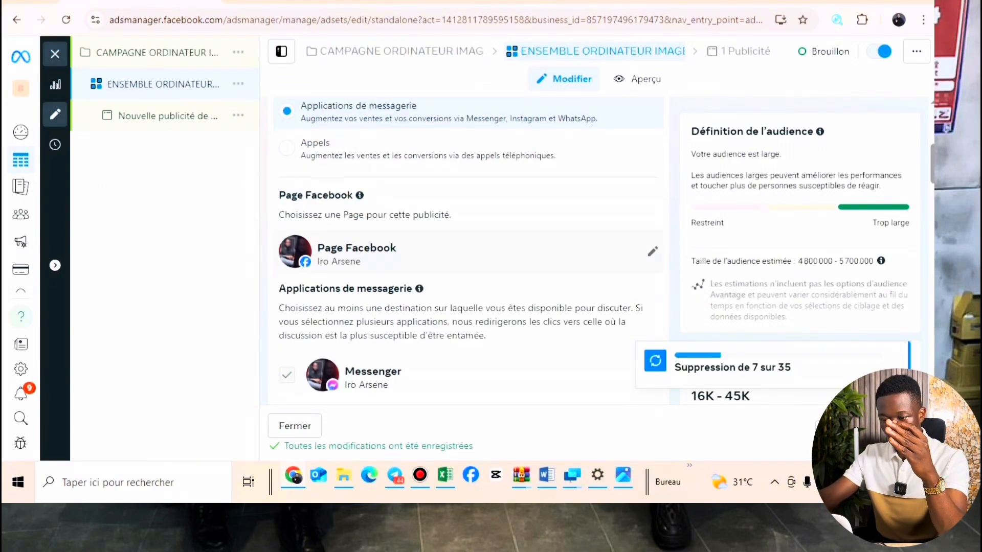
scroll(468, 250, "down", 1)
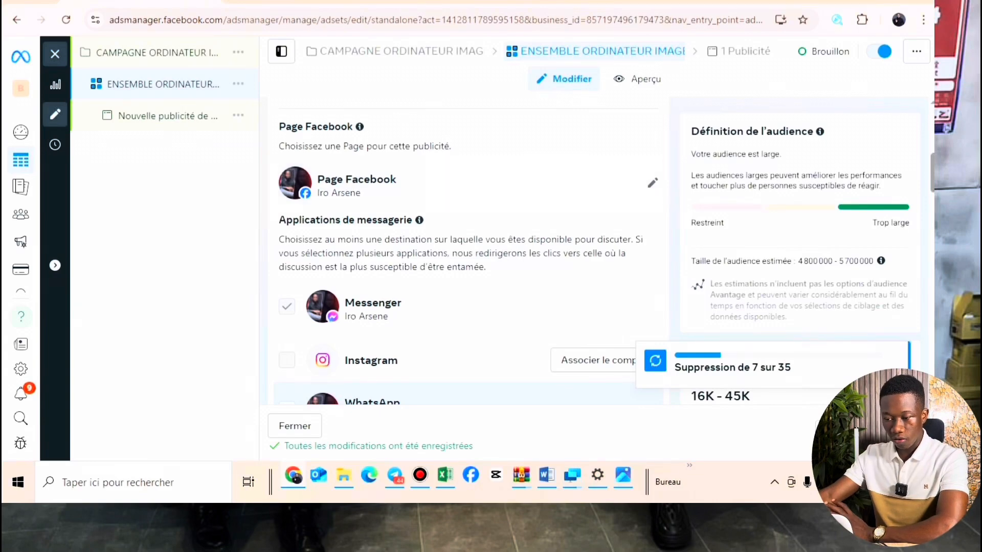
scroll(468, 250, "down", 3)
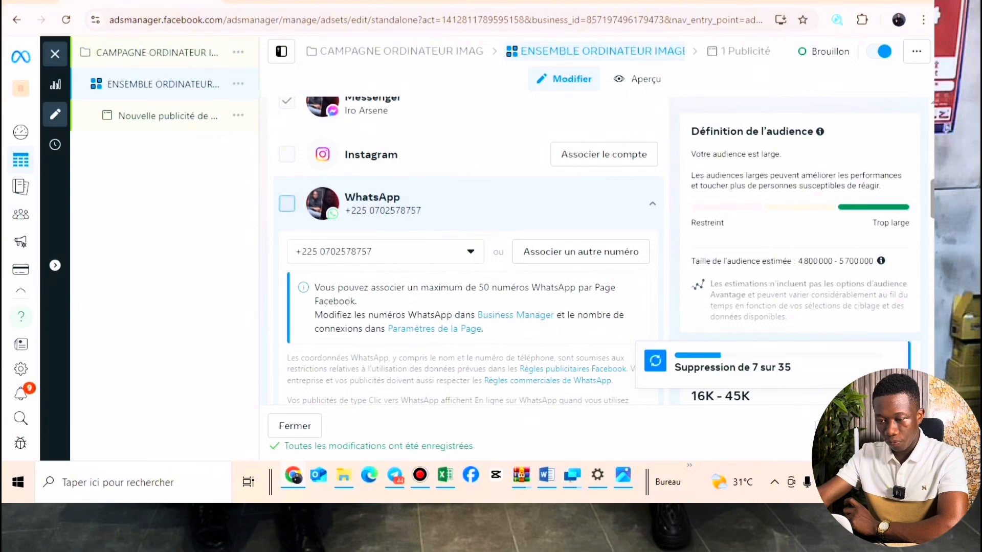
left_click(287, 203)
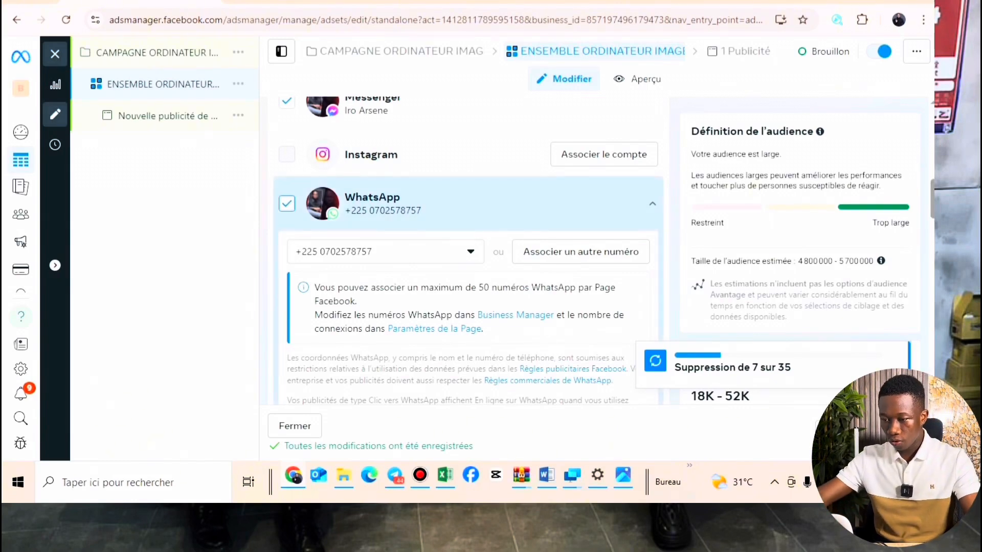
scroll(468, 245, "up", 3)
scroll(467, 245, "down", 3)
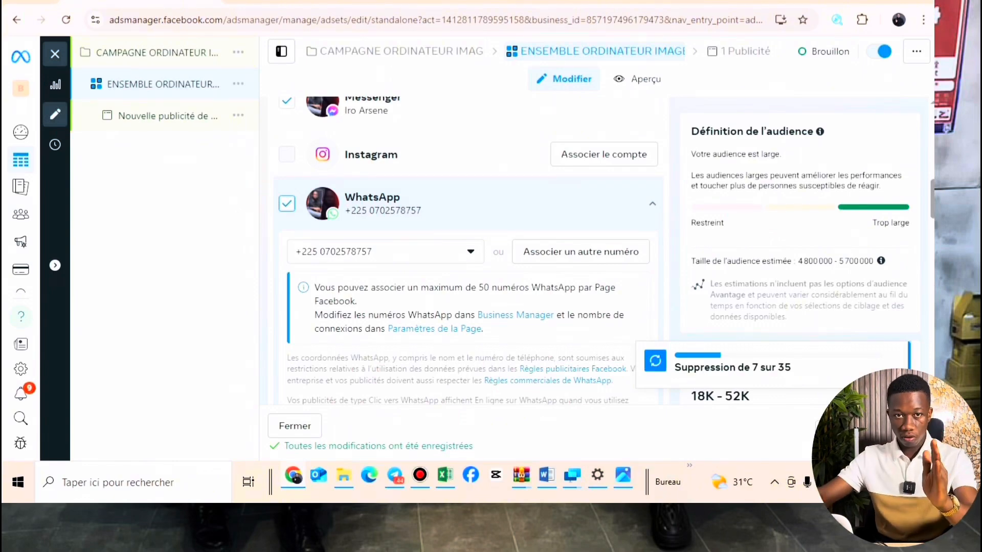
scroll(468, 250, "down", 5)
scroll(468, 251, "up", 5)
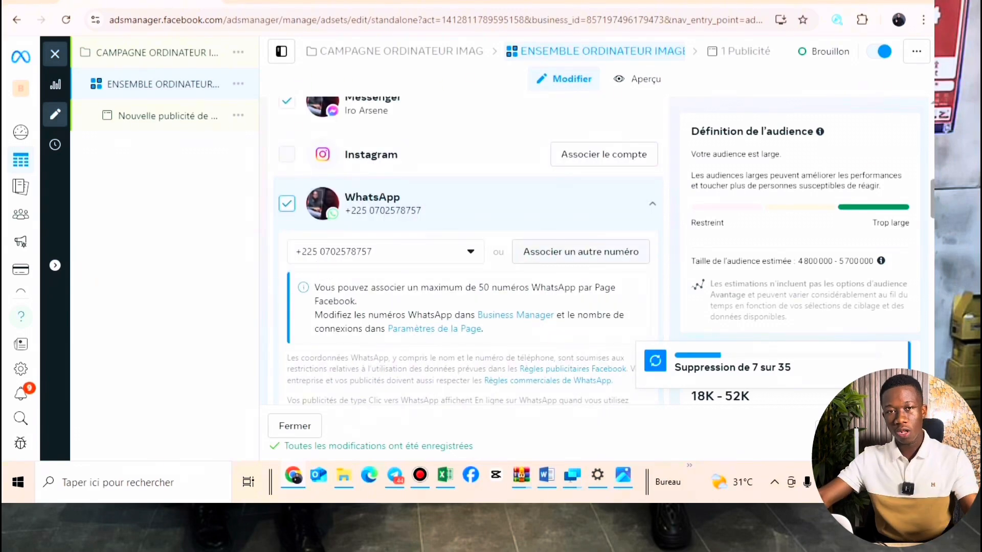
- Set the ad set's daily budget to 3,00 $
scroll(580, 251, "down", 1)
scroll(468, 250, "down", 10)
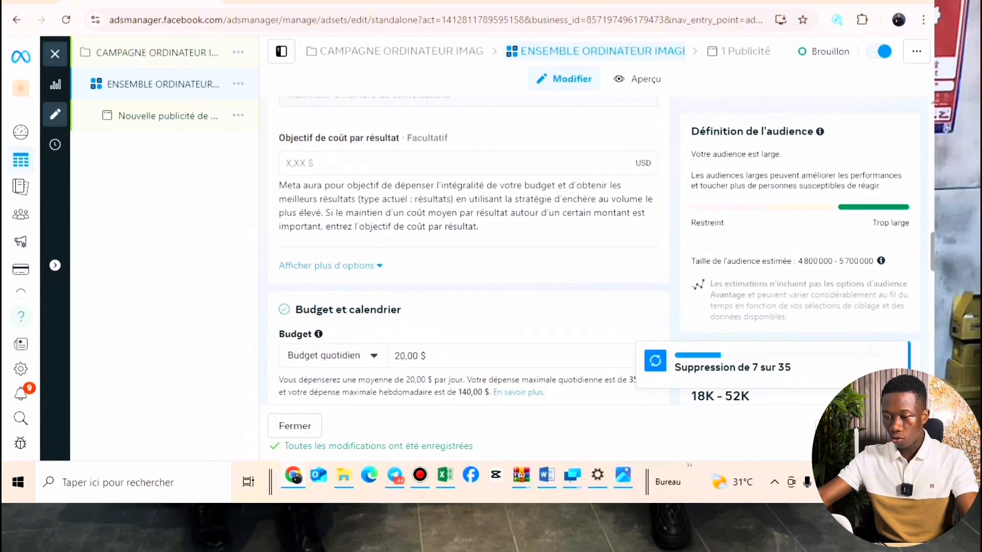
scroll(307, 174, "down", 3)
left_click_drag(302, 173, 402, 172)
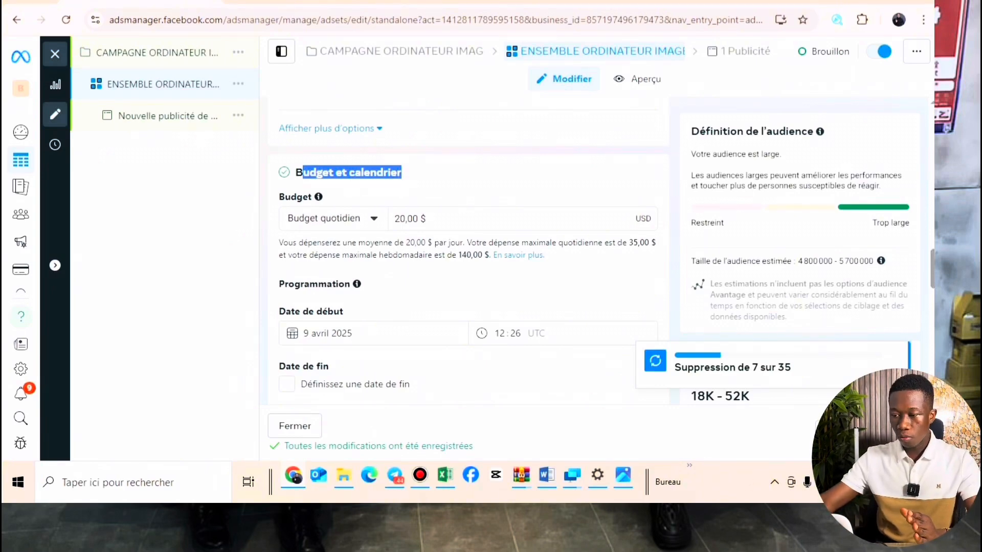
left_click(407, 219)
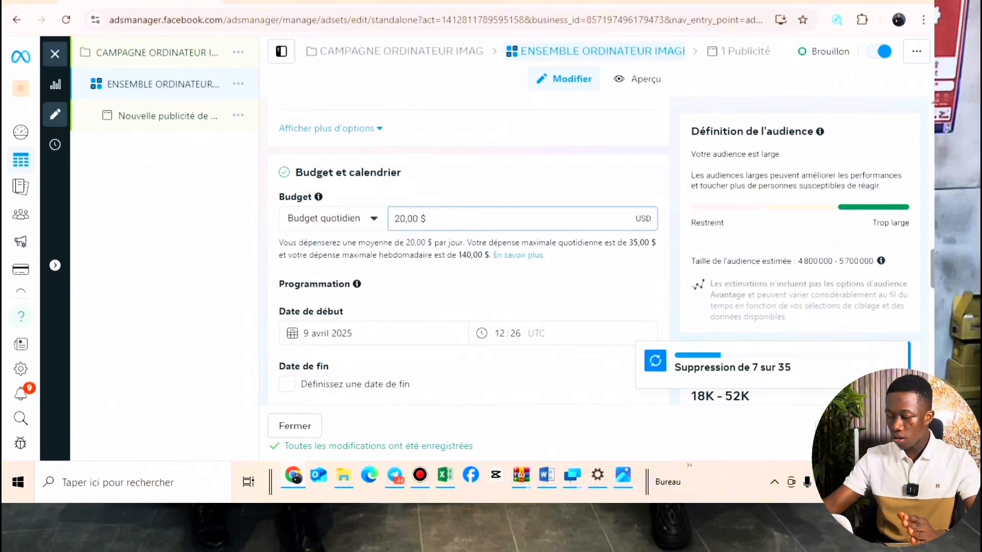
key("BackSpace")
key("BackSpace")
type("3")
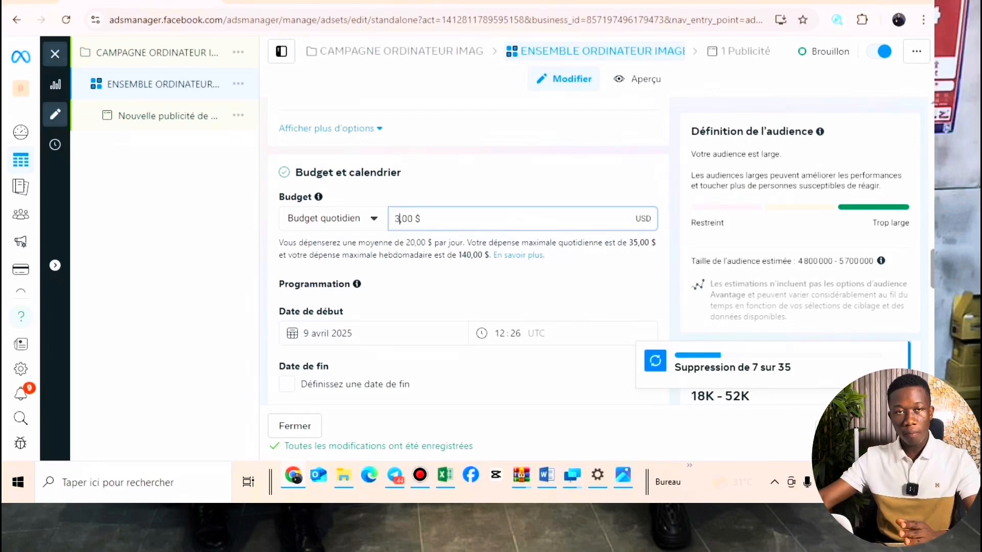
key("Return")
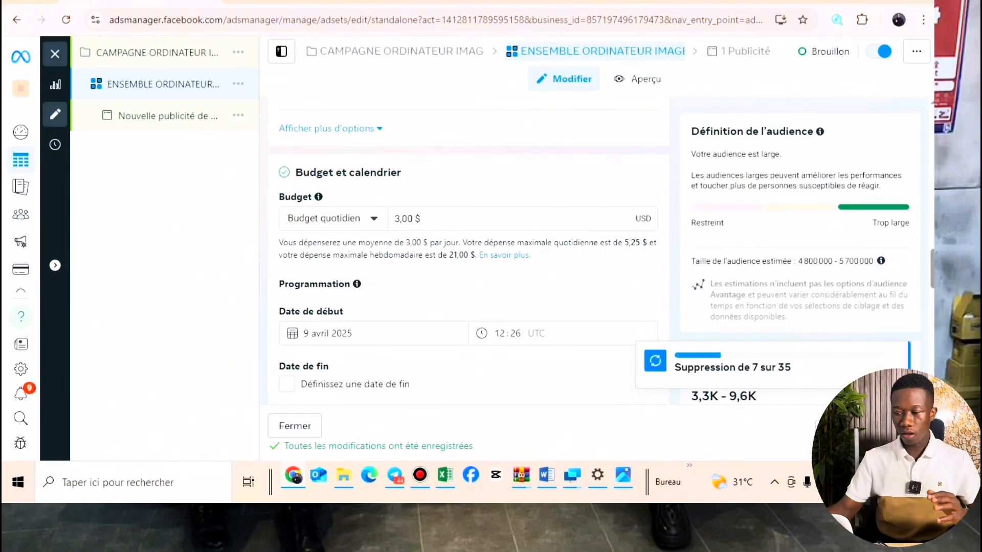
- Schedule the ad set to start on 10 avril 2025 at 04:26 UTC
scroll(468, 256, "down", 1)
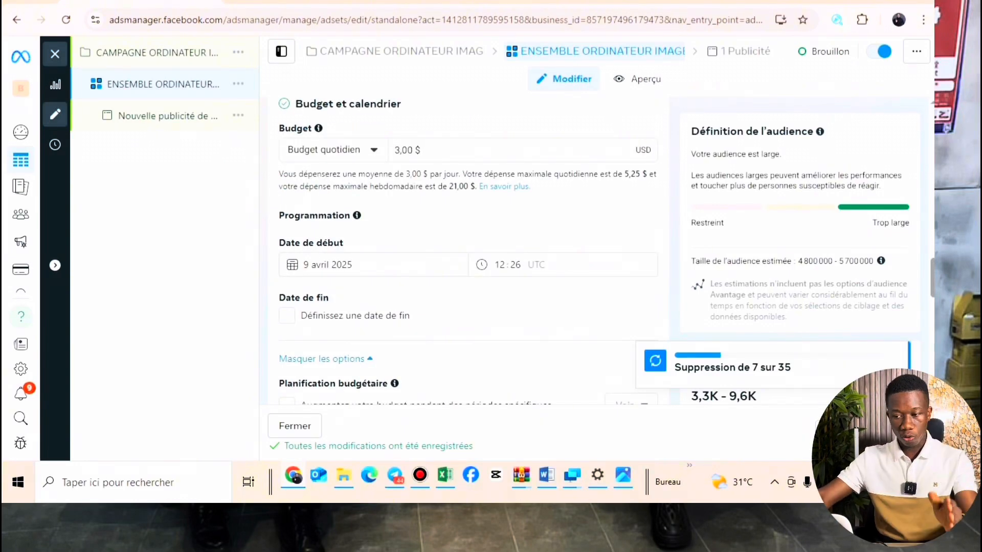
left_click(358, 265)
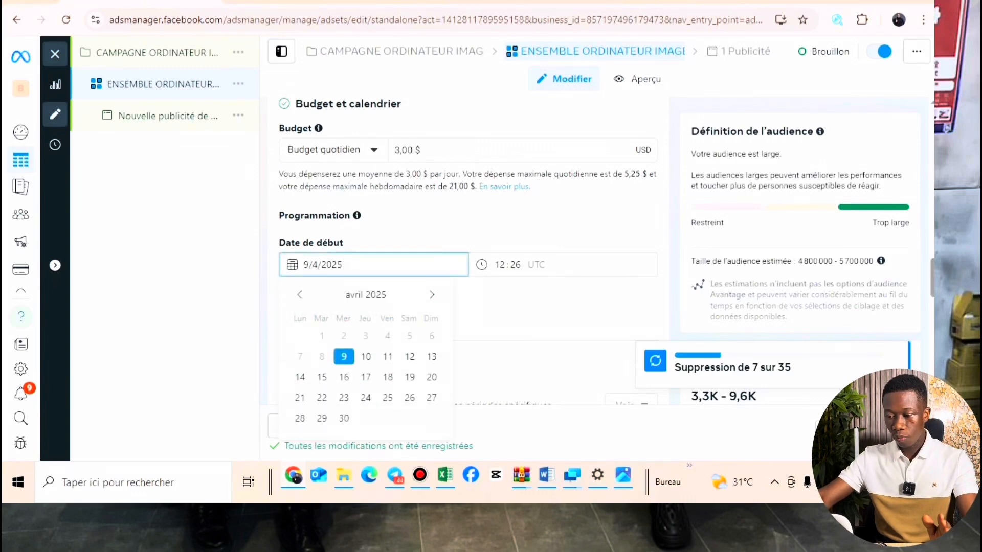
left_click(366, 356)
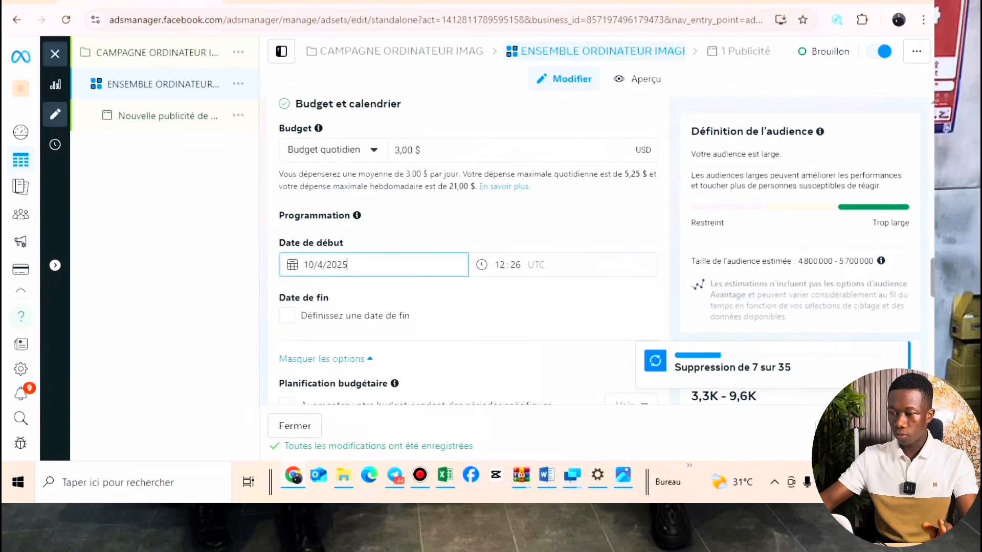
left_click(499, 265)
type("4")
left_click(522, 303)
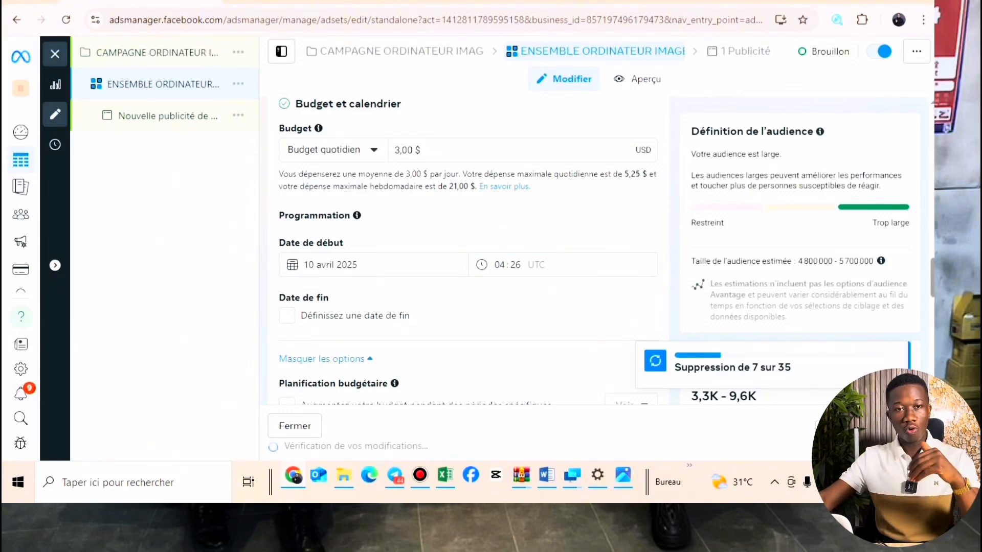
- Switch the ad set from Audience Advantage+ back to the original audience options
scroll(467, 250, "down", 3)
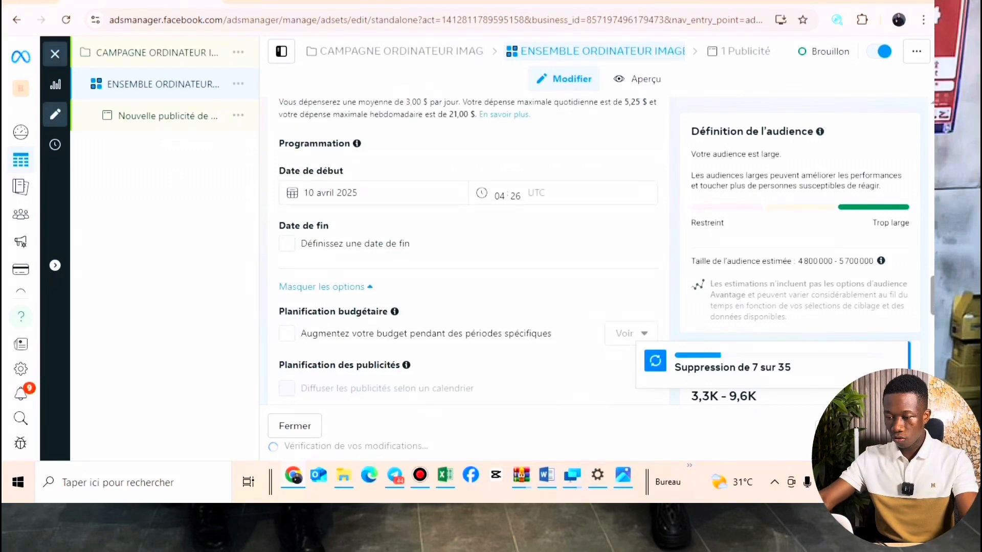
scroll(468, 250, "down", 1)
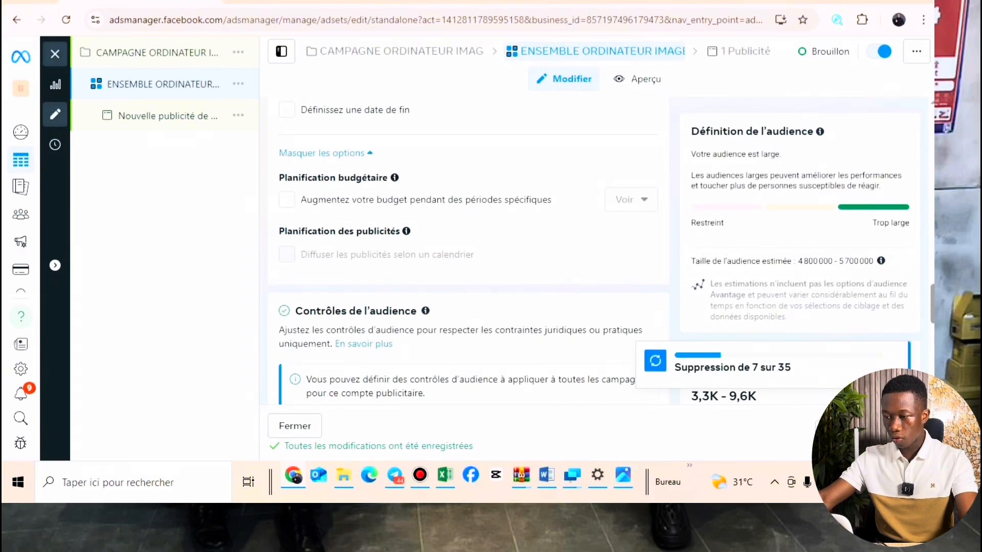
scroll(467, 251, "down", 5)
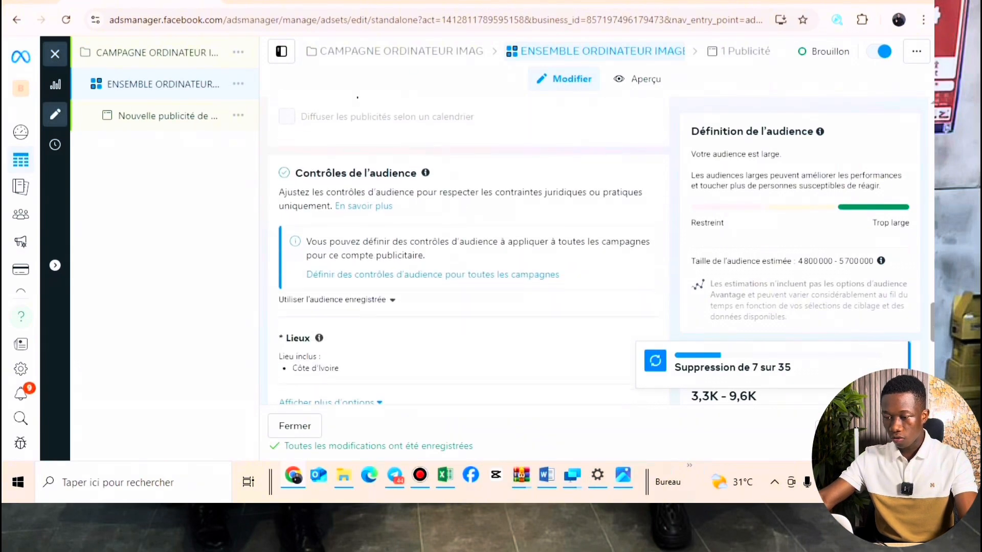
scroll(468, 251, "down", 4)
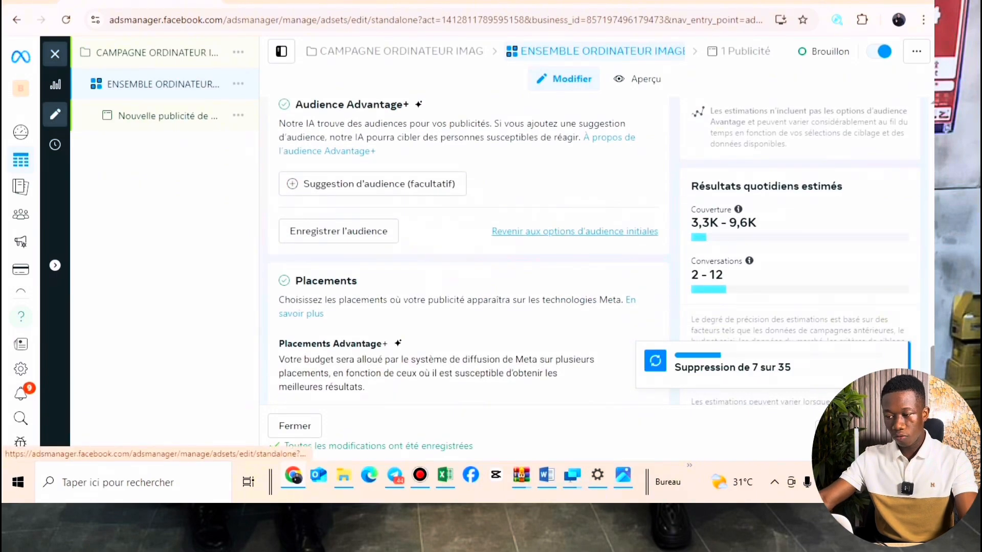
left_click(574, 232)
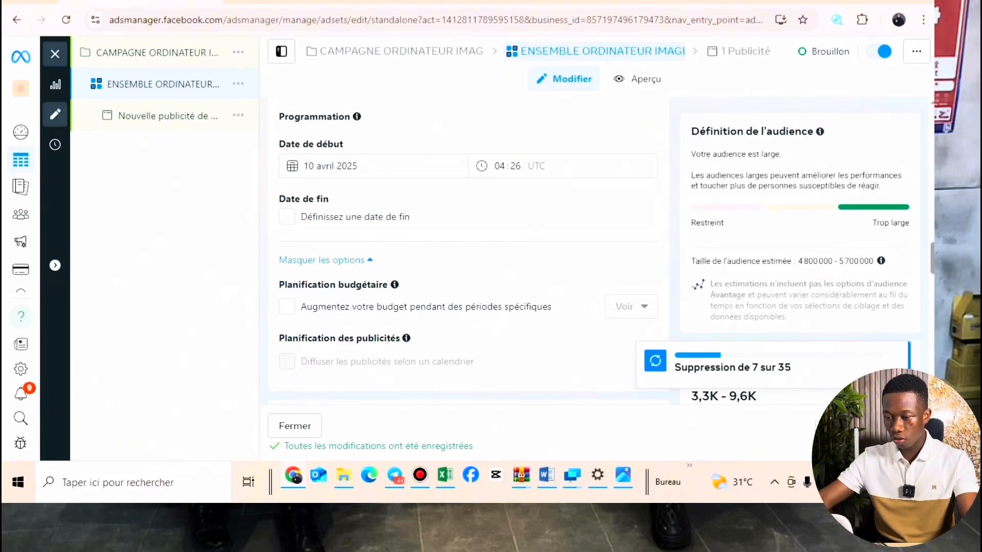
- Replace Côte d'Ivoire with the city of Abidjan as the new audience's included location
scroll(468, 251, "down", 4)
scroll(468, 251, "down", 6)
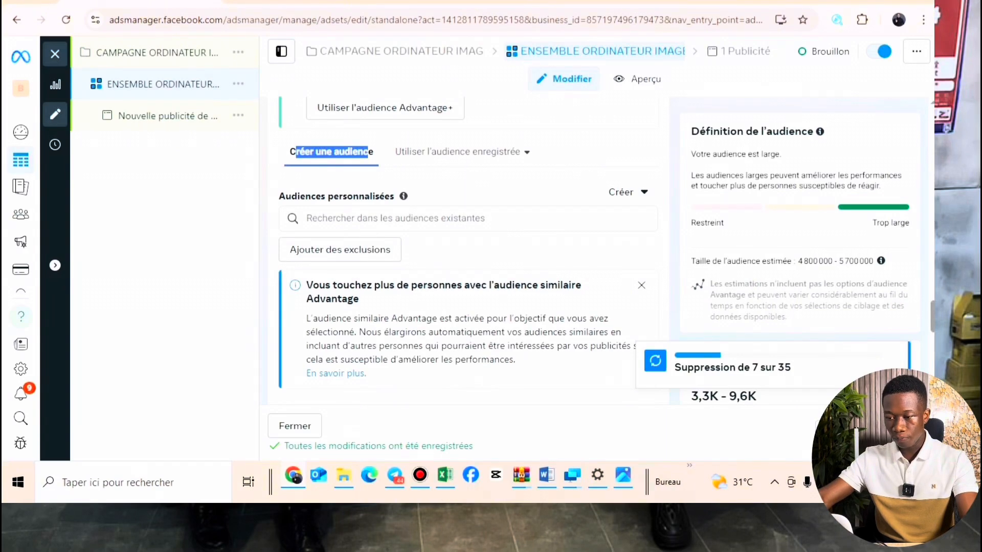
scroll(468, 250, "down", 4)
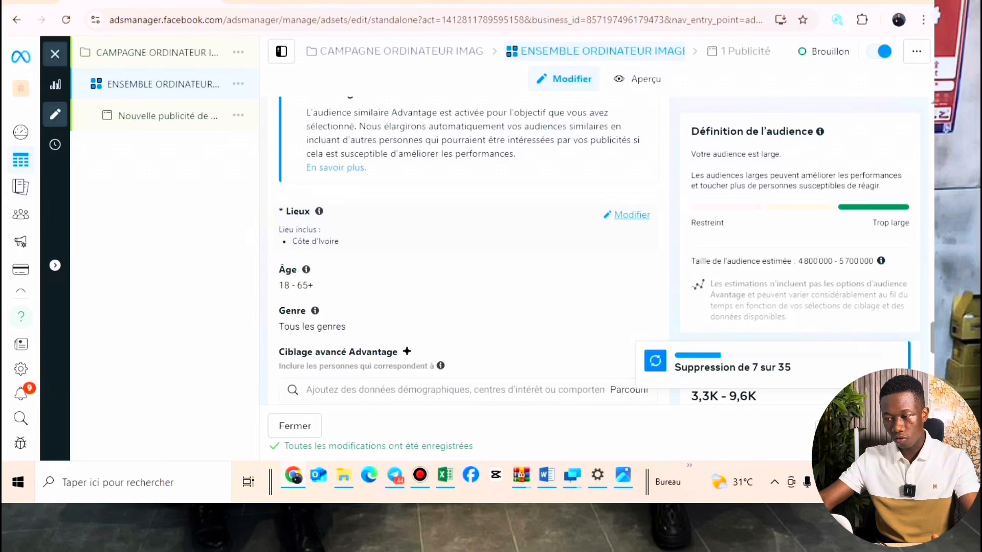
left_click(632, 215)
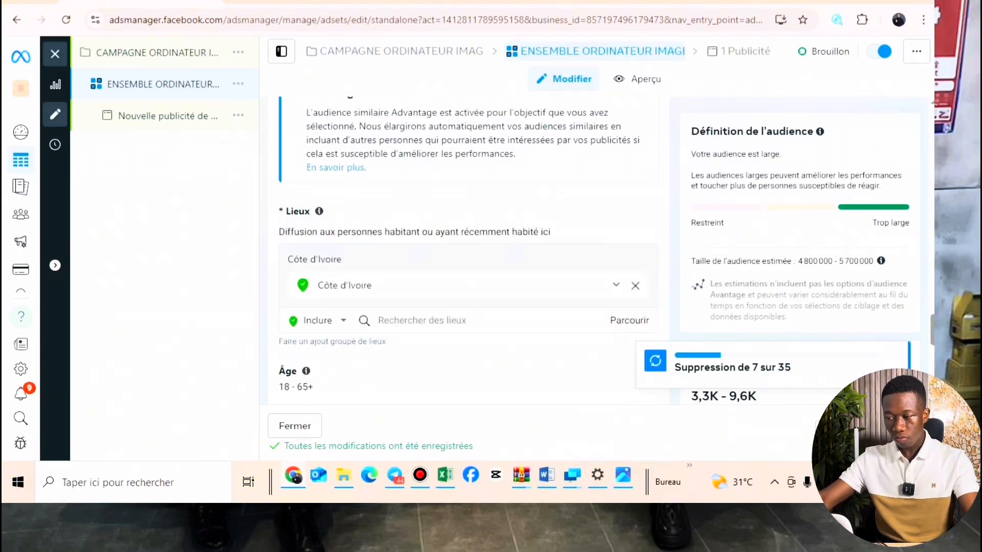
left_click(635, 286)
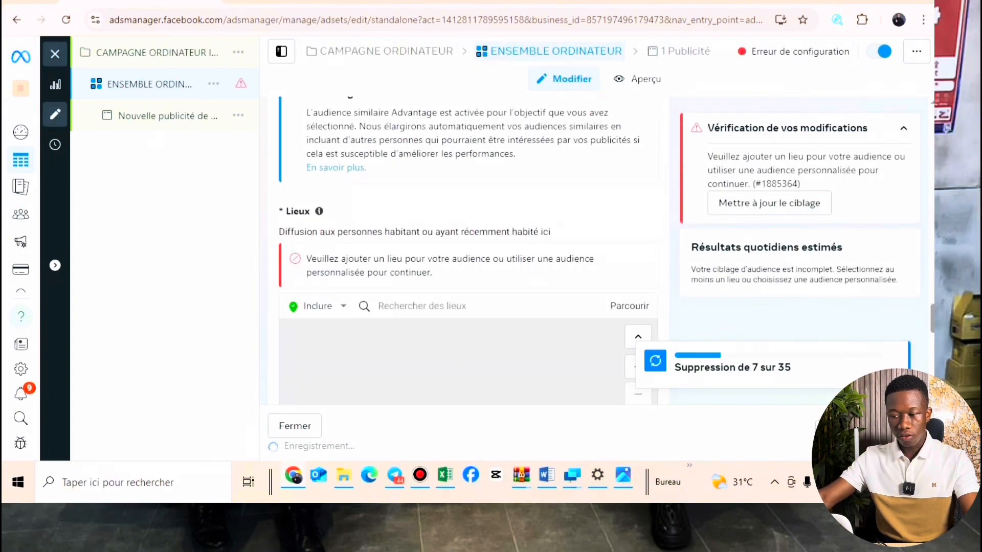
left_click(471, 306)
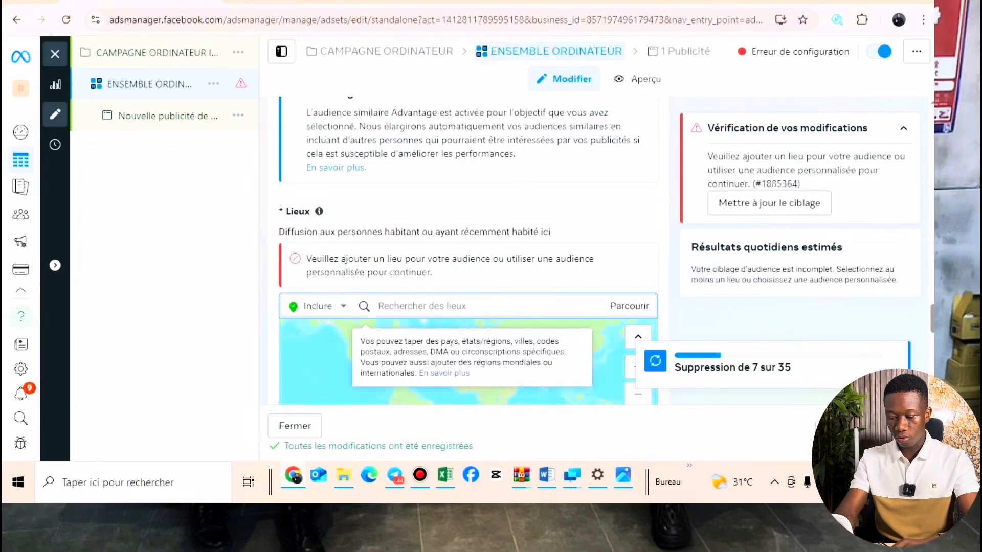
type("Ab")
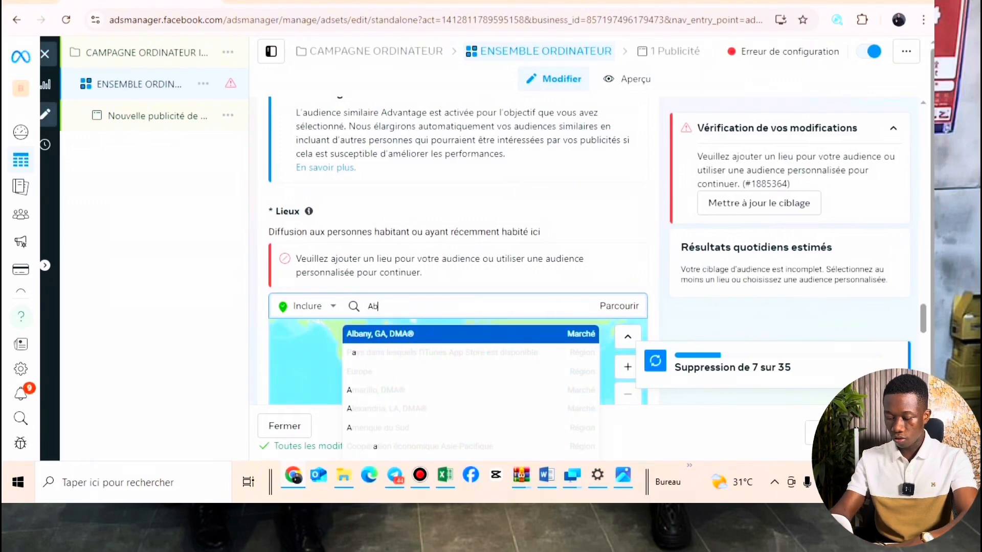
type("idjan")
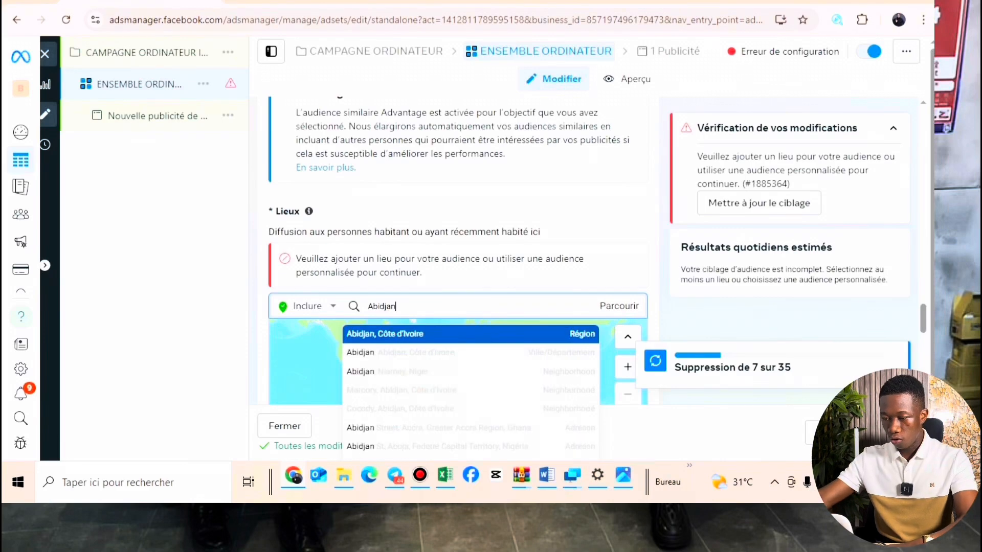
key("Down")
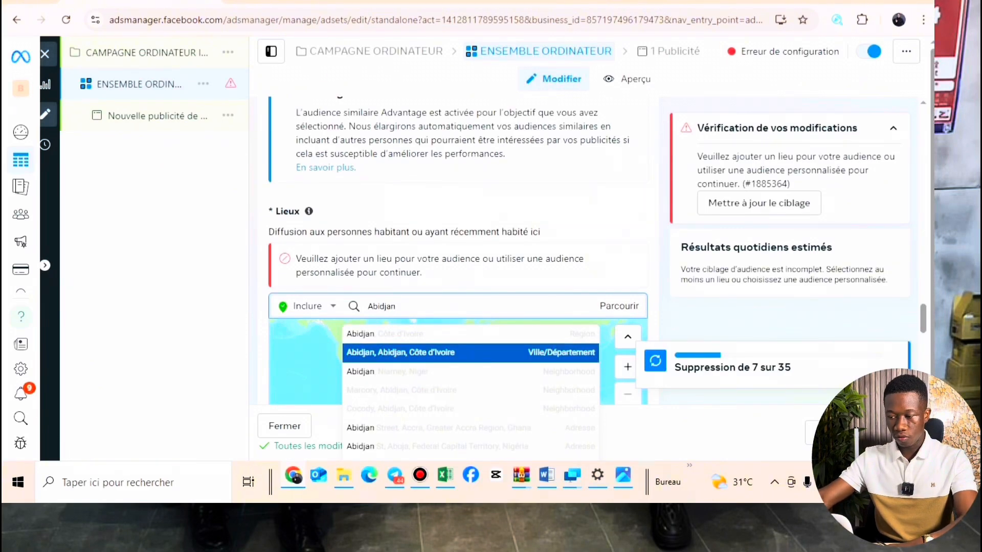
key("Return")
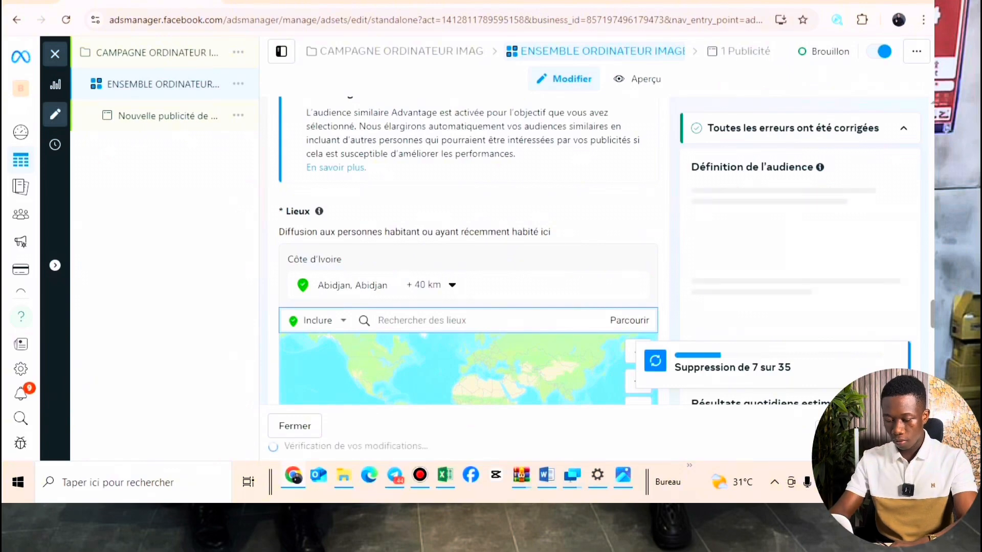
- Add the cities of Grand-Bassam and Bingerville to the audience's included locations
type("Bassam")
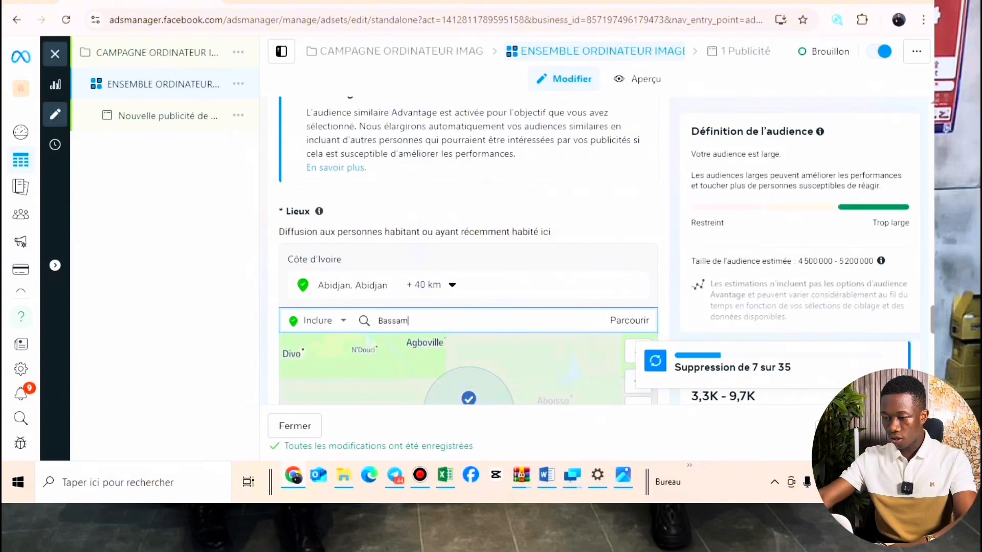
key("Down")
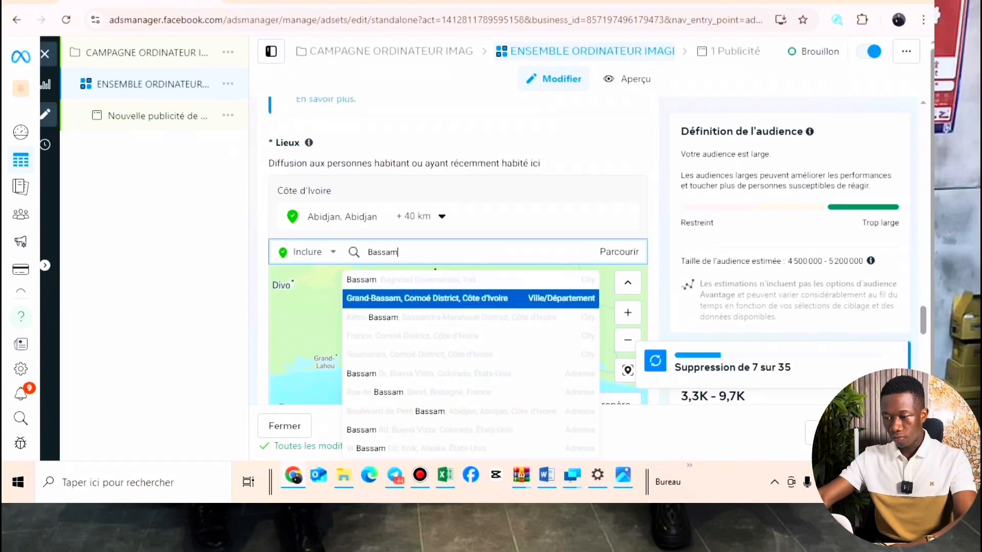
key("Return")
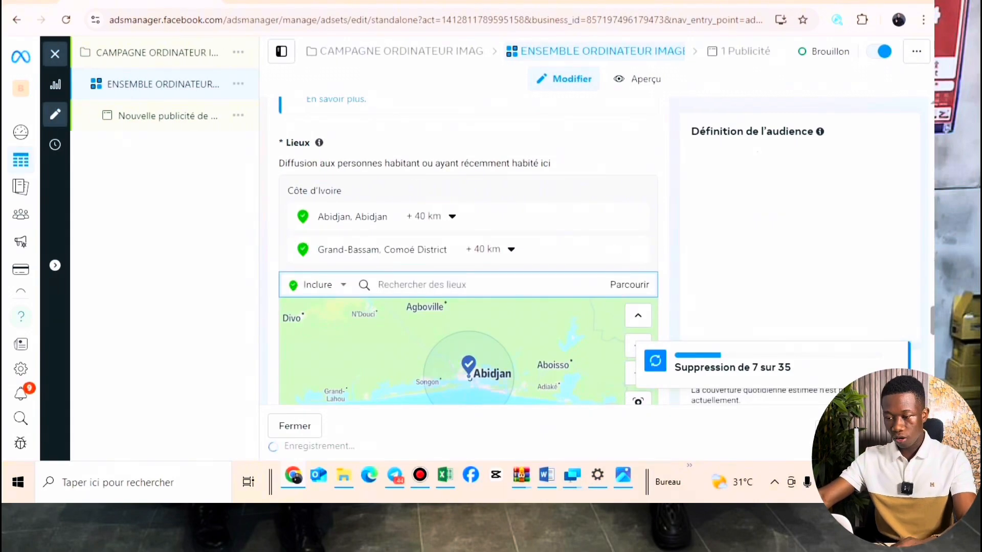
type("Bi")
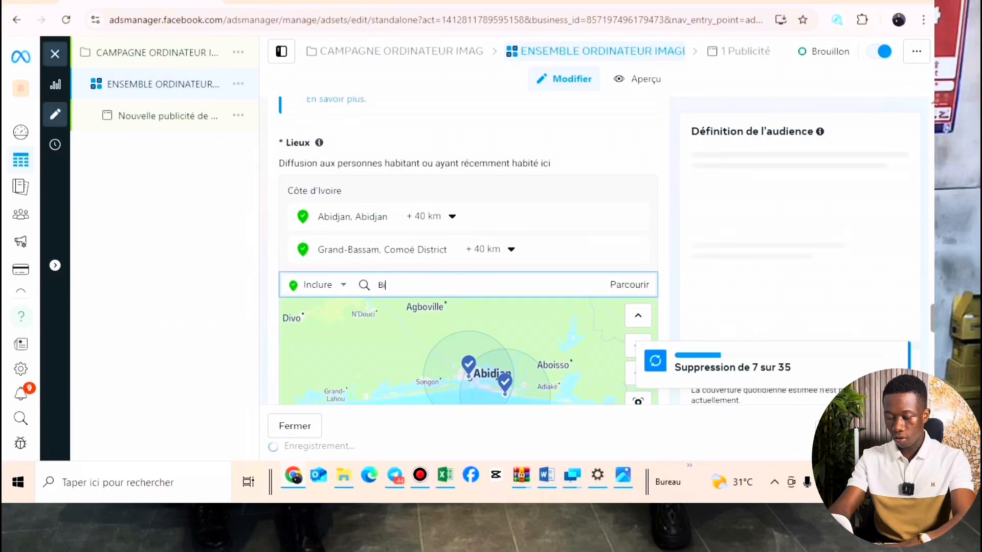
type("ngerville")
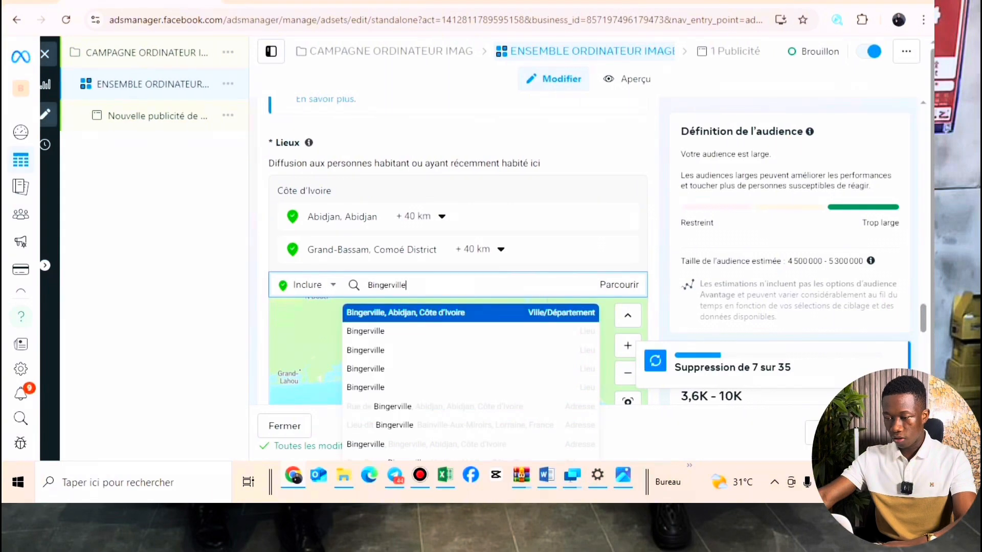
key("Return")
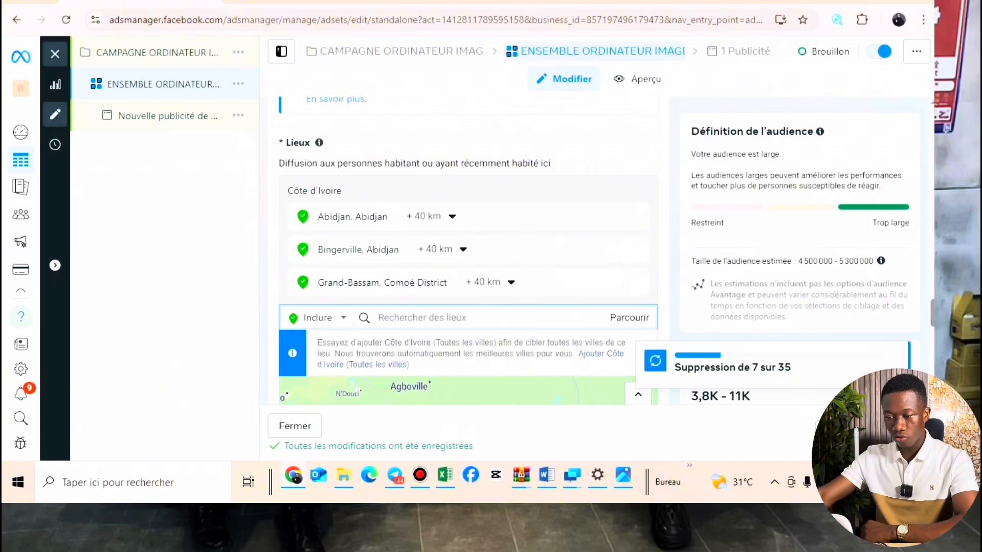
- Set the audience's minimum age to 26
scroll(468, 250, "down", 3)
scroll(468, 250, "down", 4)
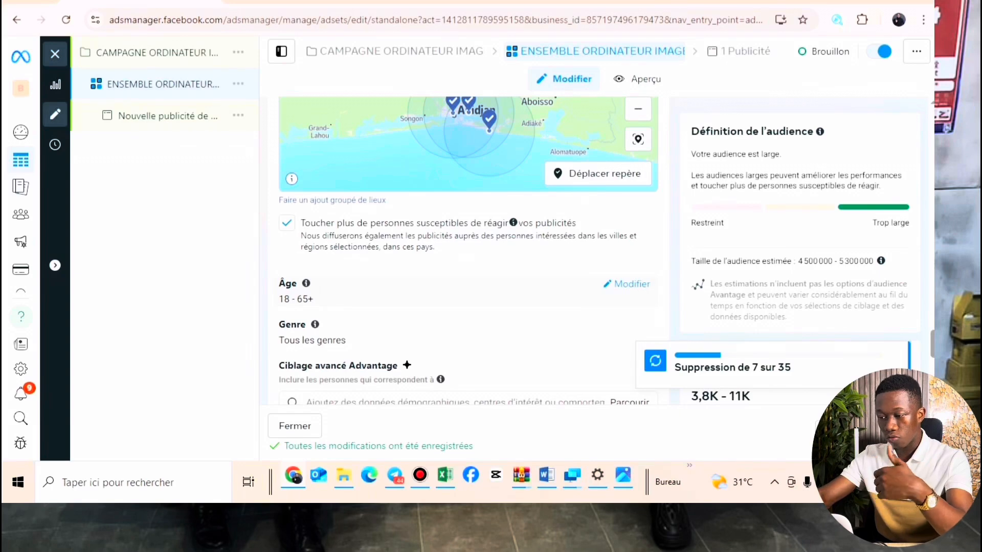
scroll(468, 250, "down", 1)
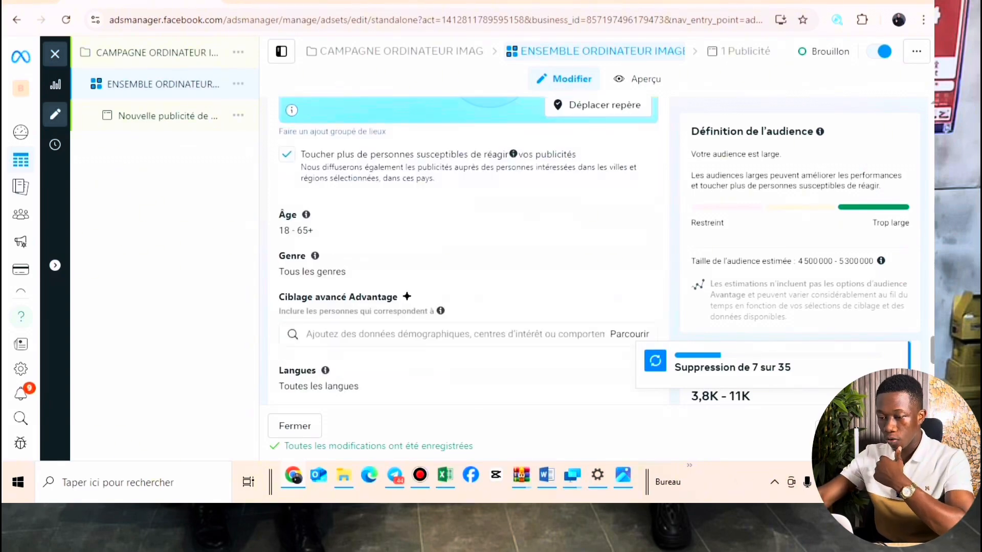
left_click(632, 216)
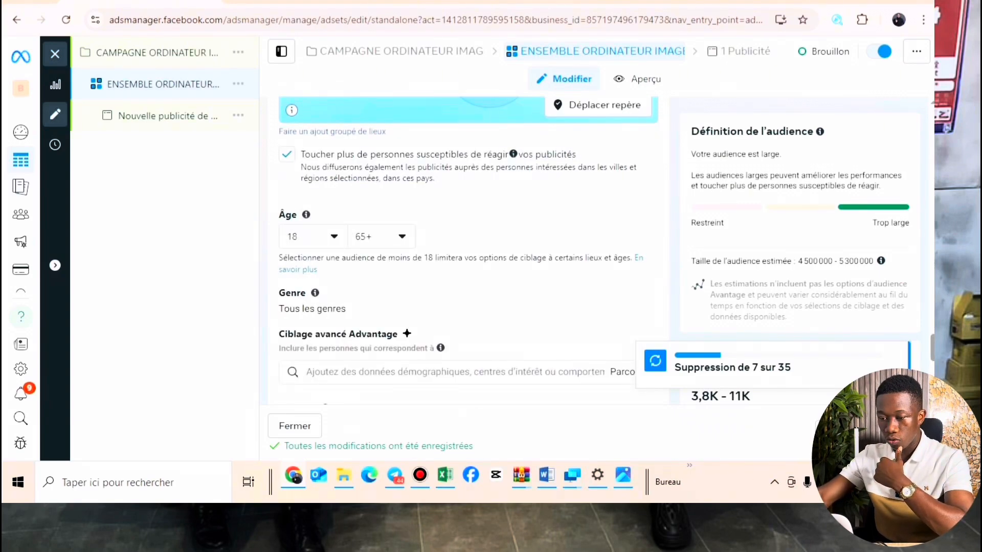
left_click(313, 237)
scroll(343, 383, "down", 3)
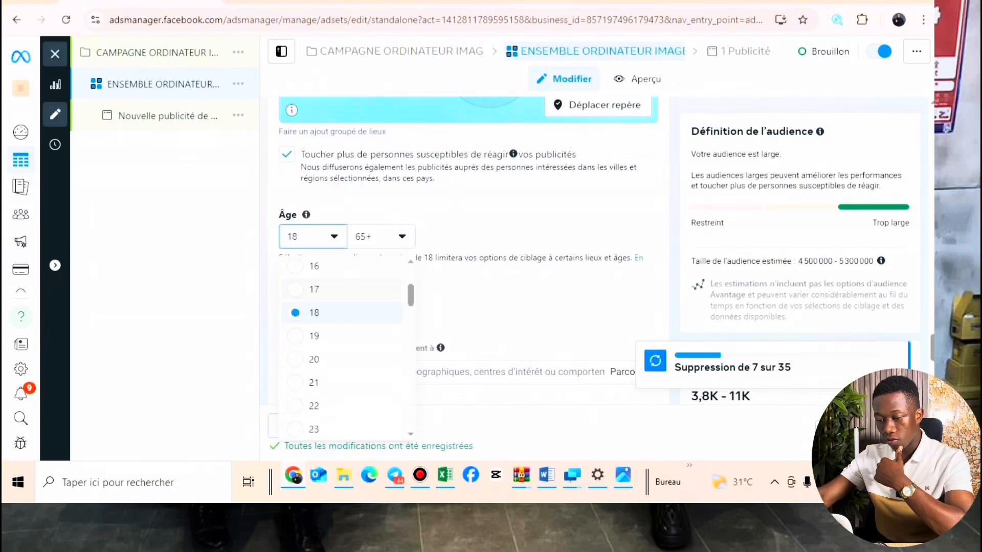
scroll(343, 367, "down", 1)
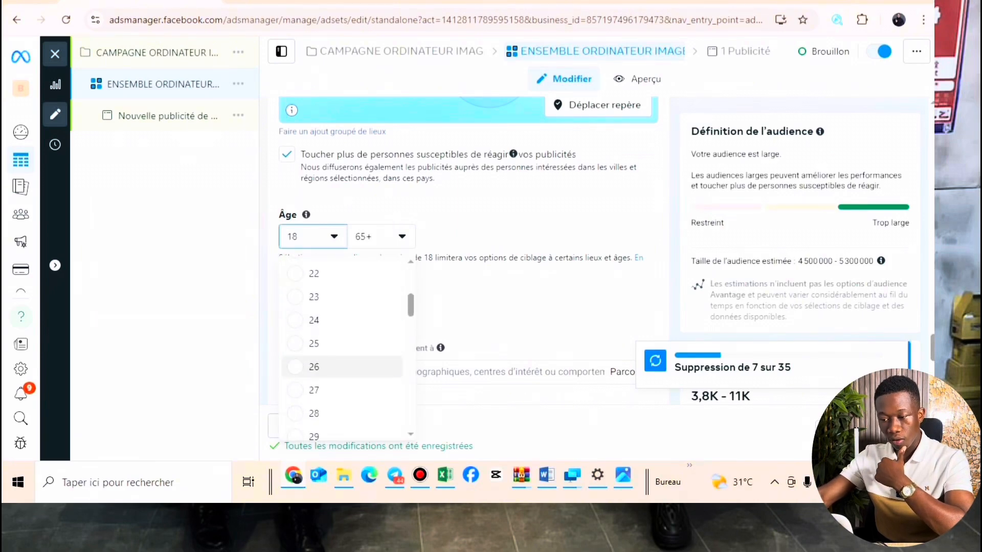
left_click(342, 367)
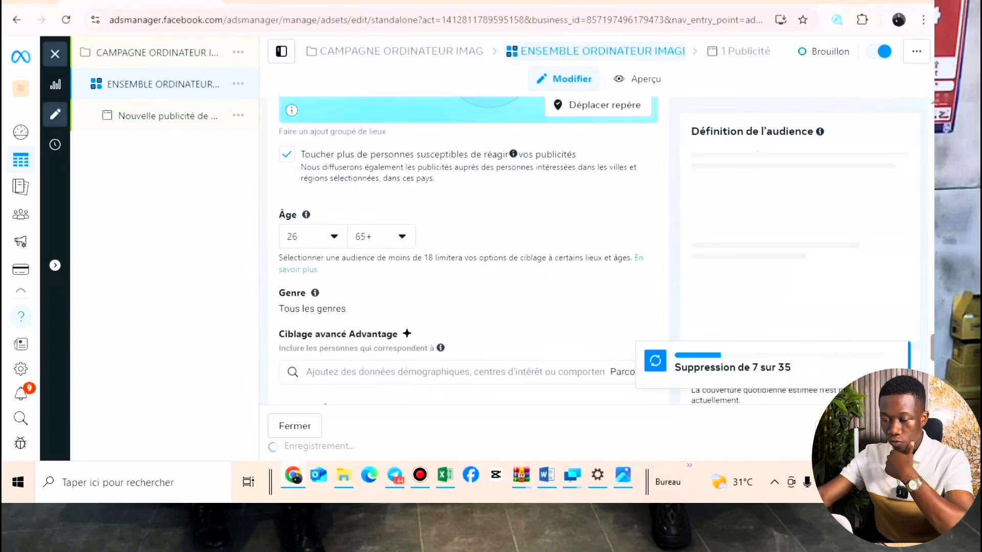
- Set the audience's minimum age to 18 and open the gender setting for editing
scroll(468, 250, "up", 3)
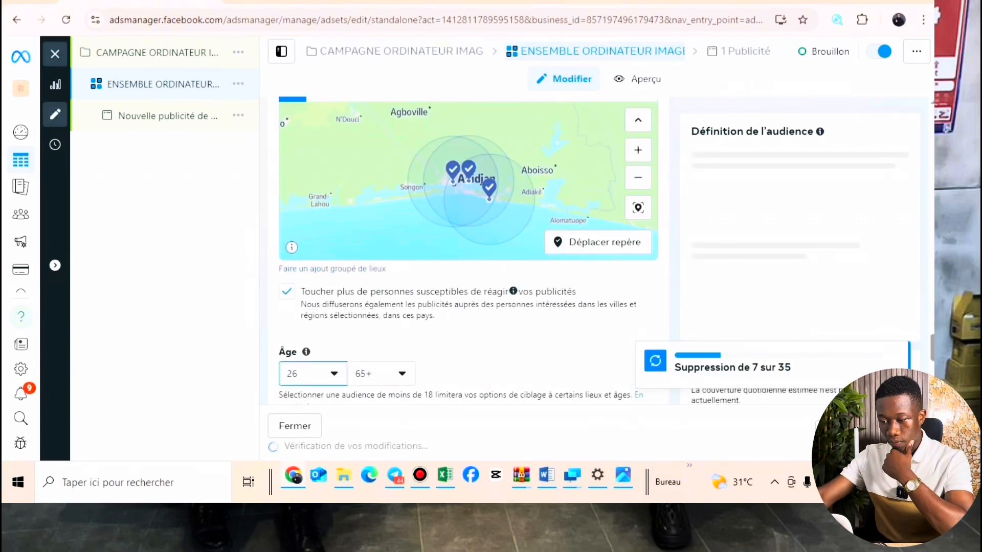
scroll(468, 251, "down", 3)
left_click(313, 237)
left_click(313, 236)
left_click(313, 237)
scroll(342, 348, "up", 5)
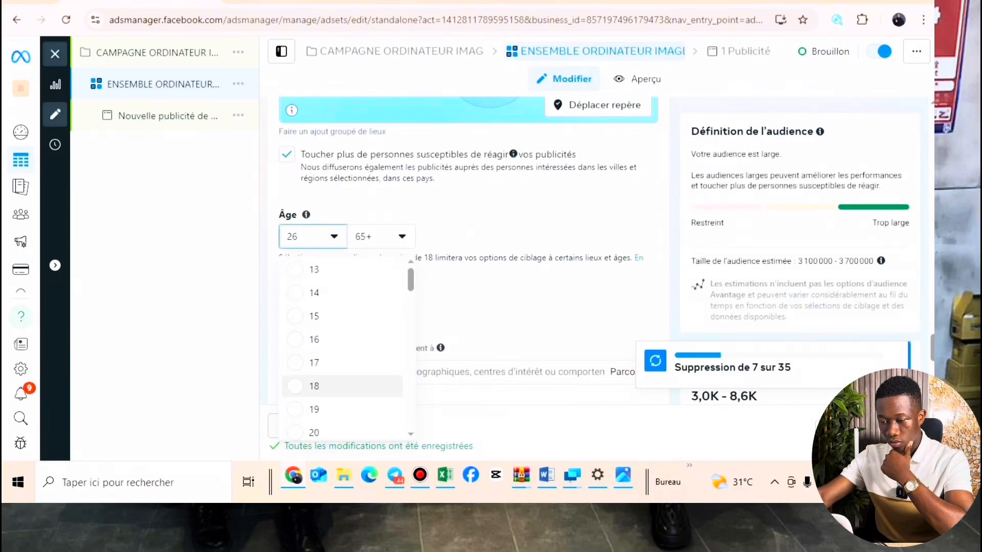
left_click(306, 386)
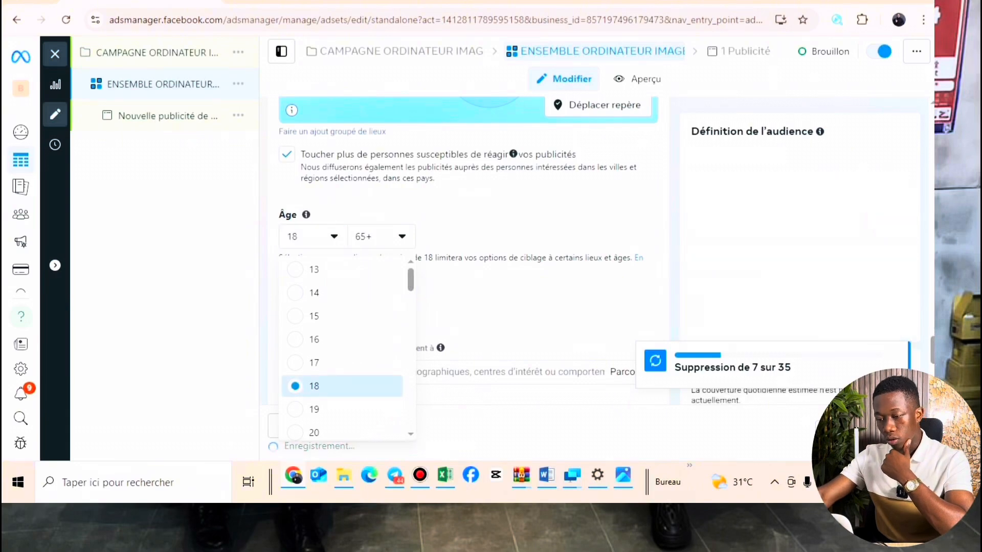
mouse_move(305, 214)
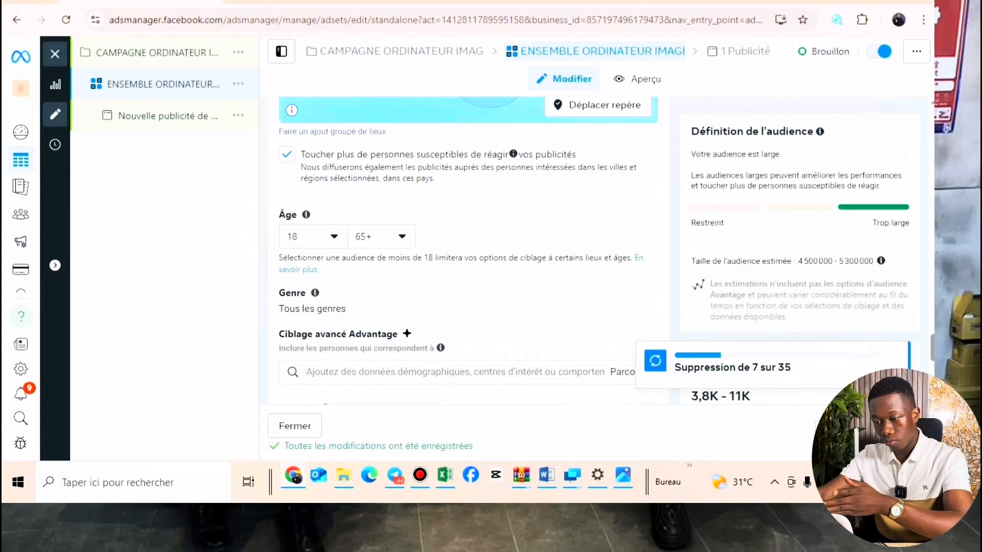
scroll(461, 255, "down", 1)
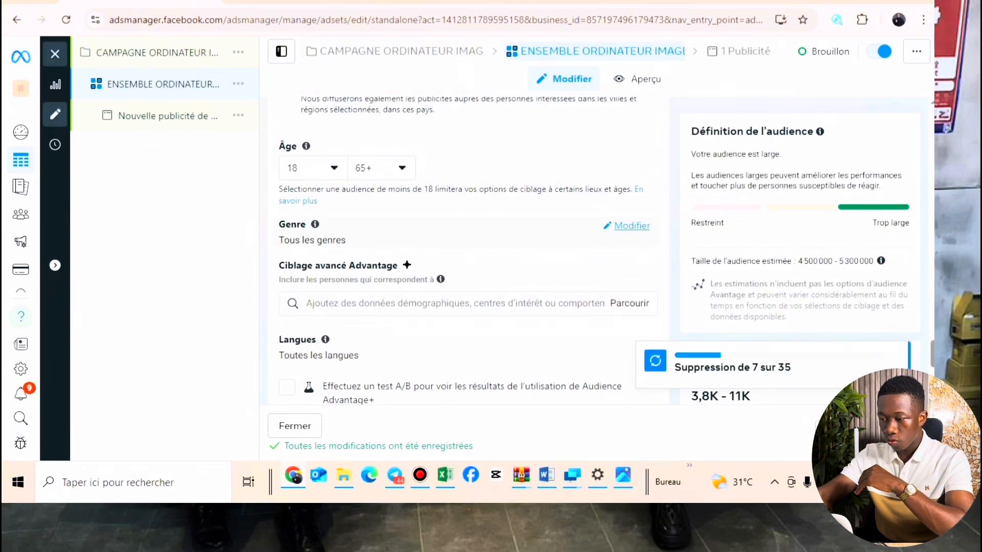
left_click(629, 225)
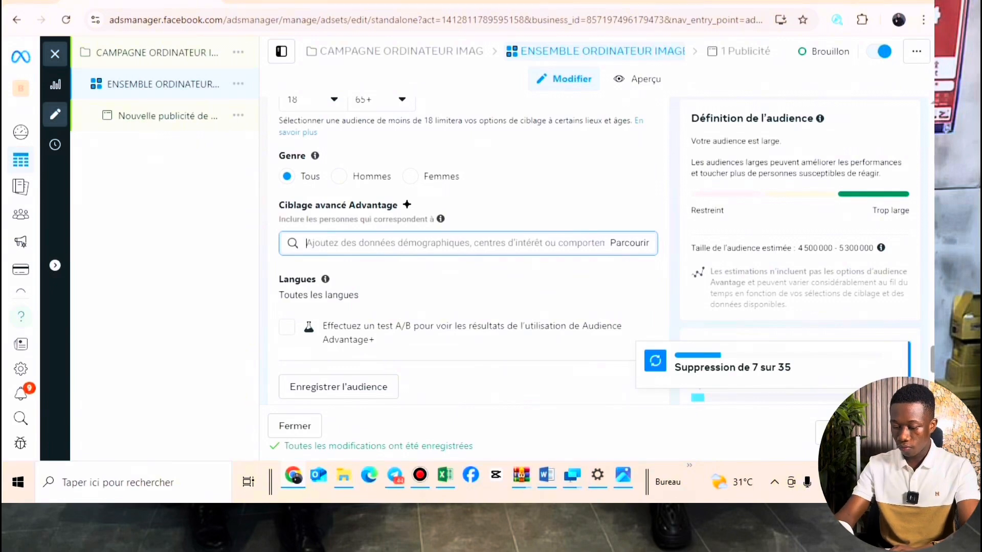
type("Ordinateu")
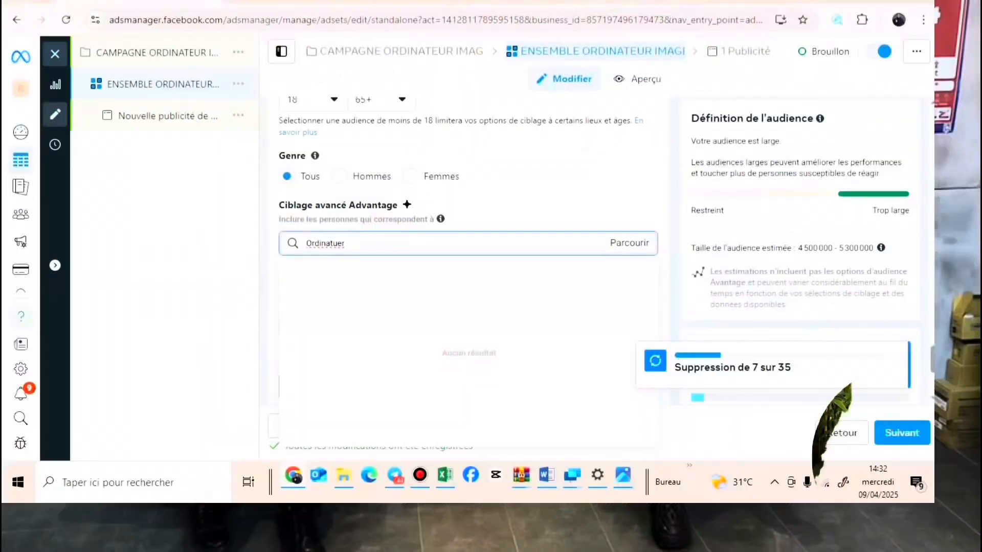
key("ctrl+a")
key("BackSpace")
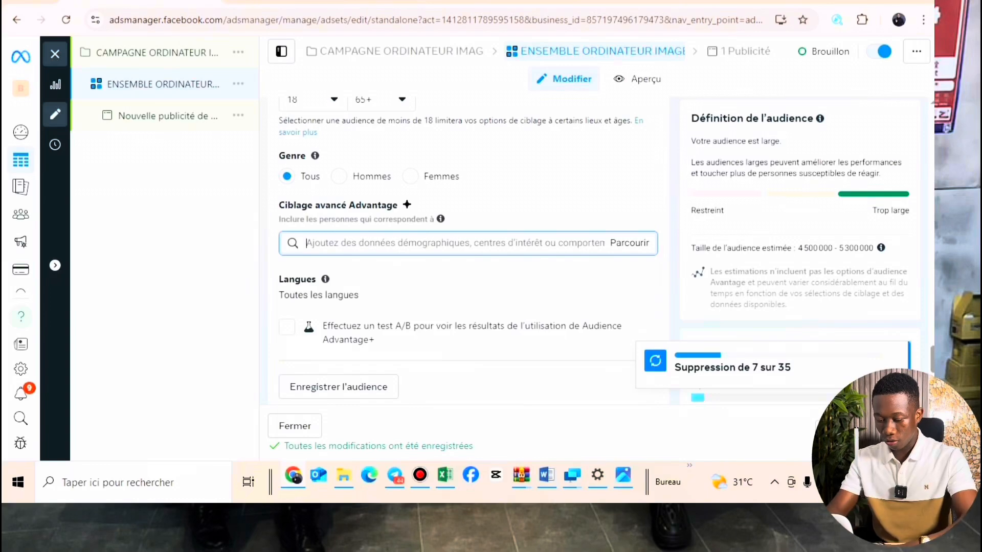
- Search the detailed targeting for "ordinateur" and add the interest "ordinateurs (ordinateurs et électronique)"
type("orinatuer")
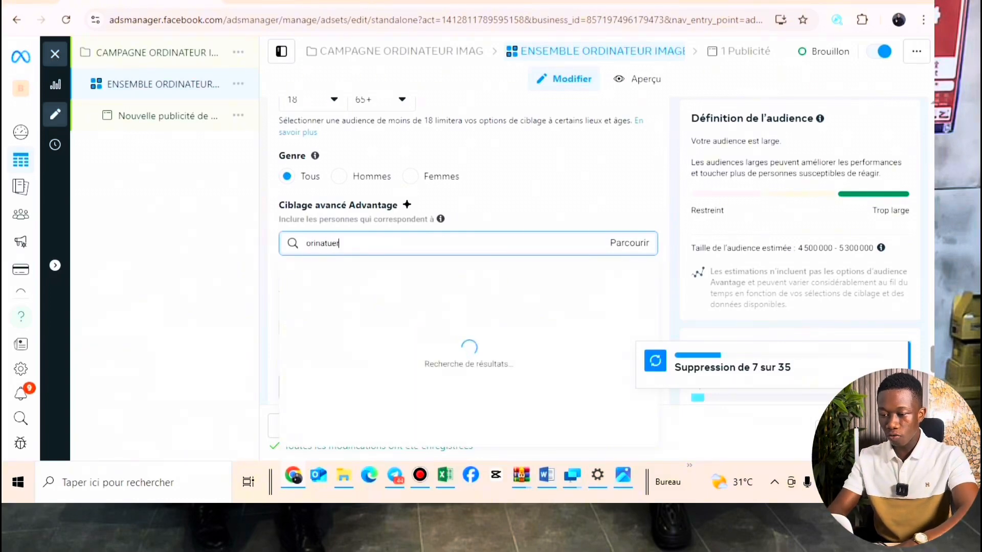
key("BackSpace")
key("BackSpace")
key("BackSpace")
key("BackSpace")
key("BackSpace")
key("BackSpace")
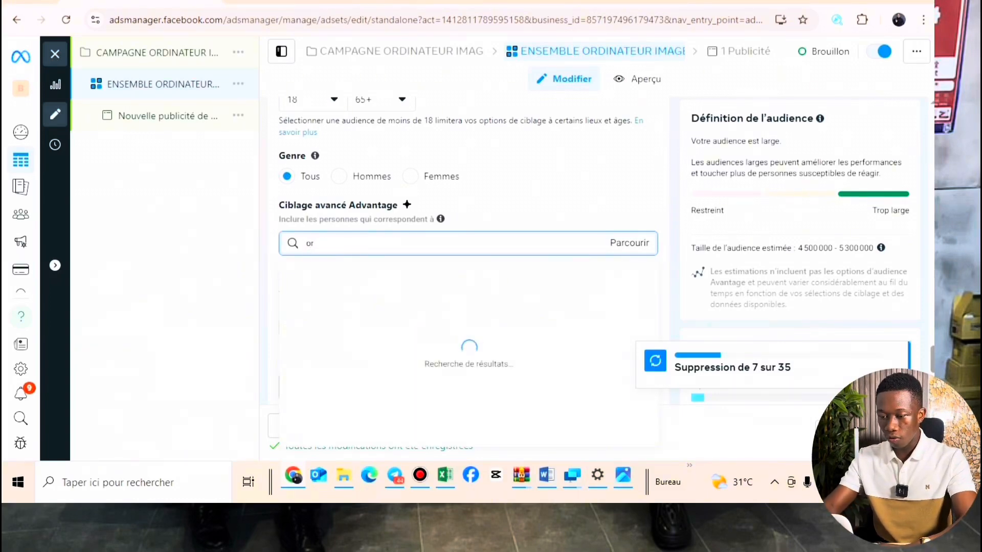
type("dinat")
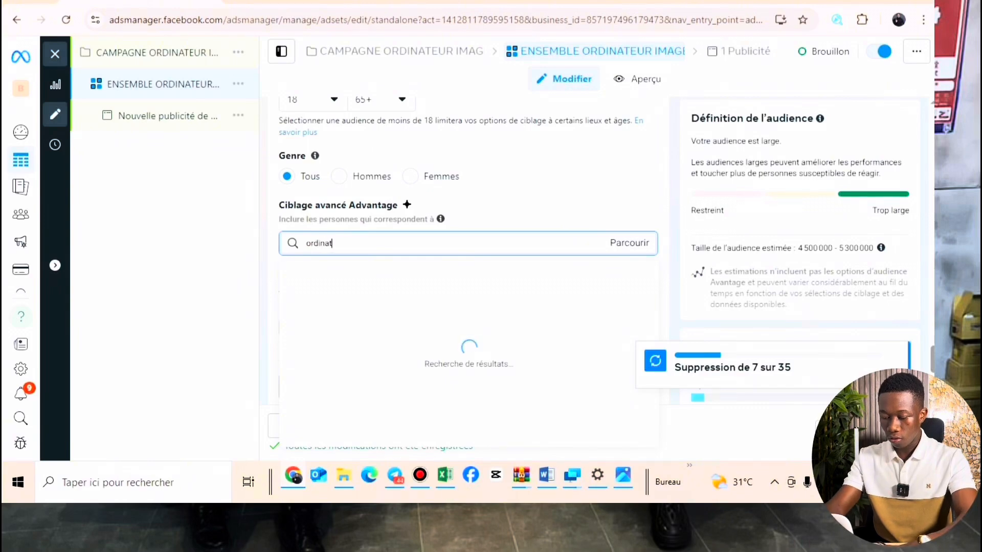
type("eur")
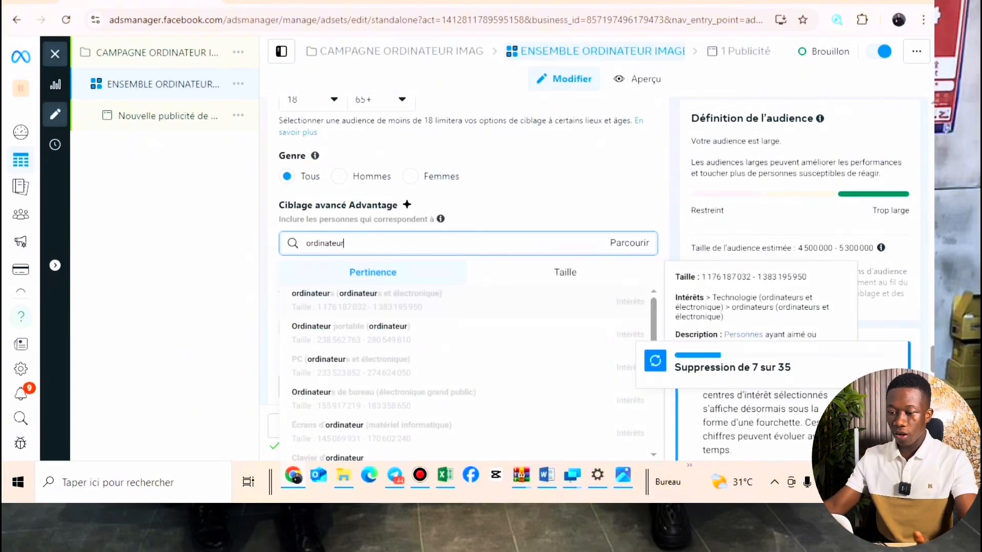
key("Return")
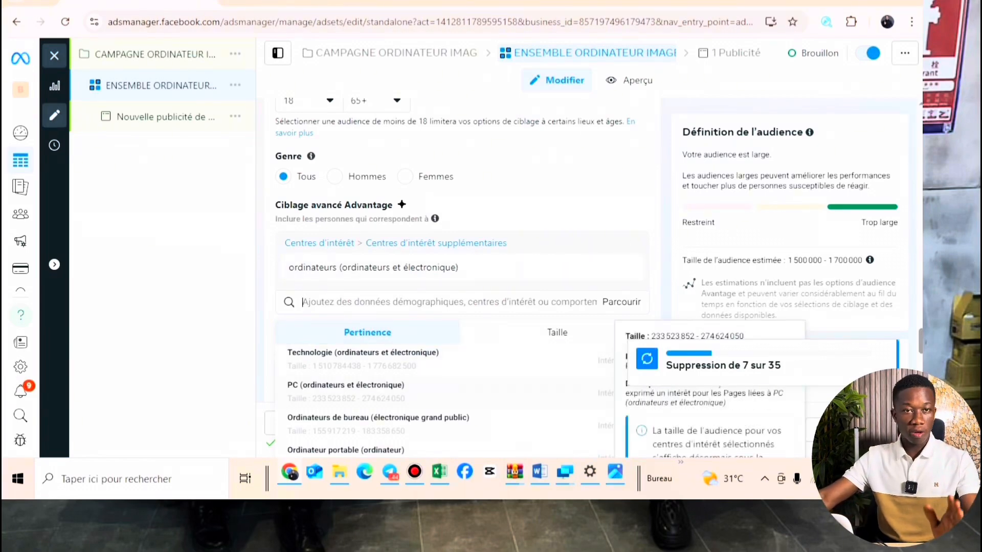
- Add the suggested interests "PC (ordinateurs et électronique)", "Ordinateur portable (ordinateur)" and "Ordinateurs de bureau (électronique grand public)" to the detailed targeting
left_click(358, 389)
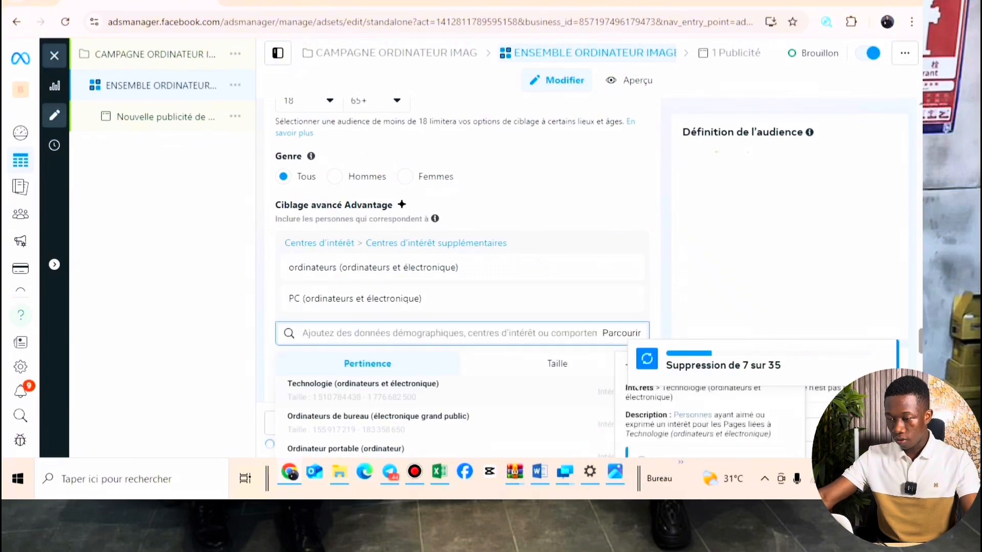
scroll(358, 378, "down", 1)
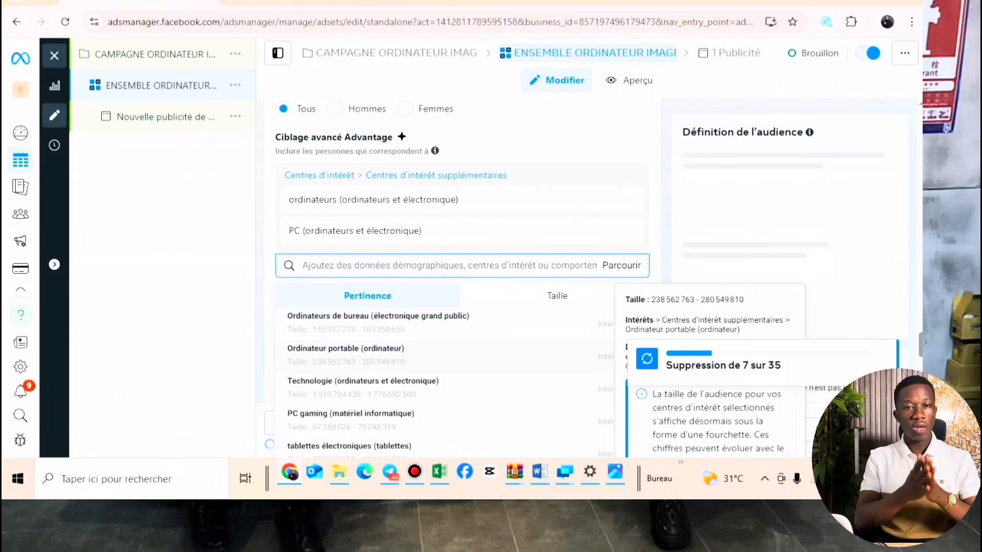
left_click(358, 355)
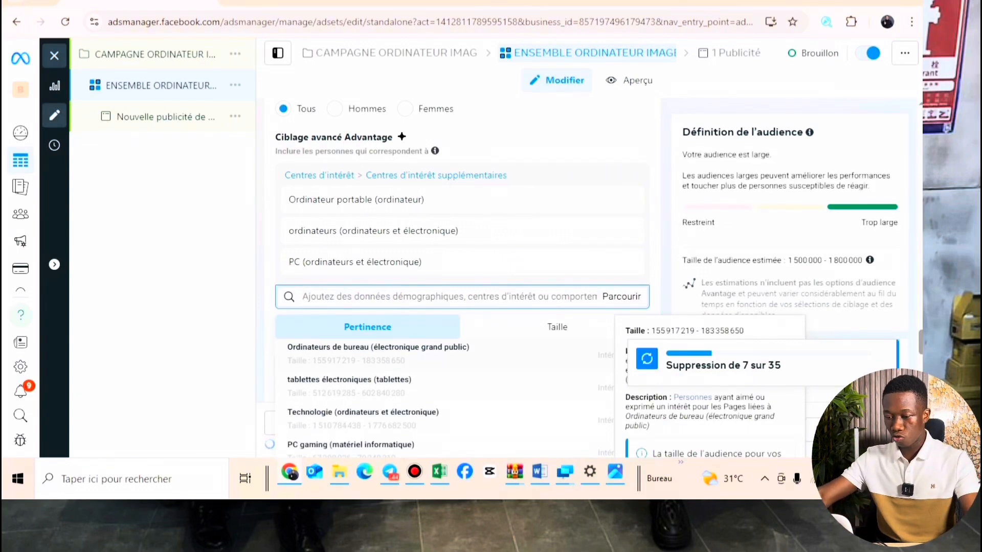
left_click(377, 347)
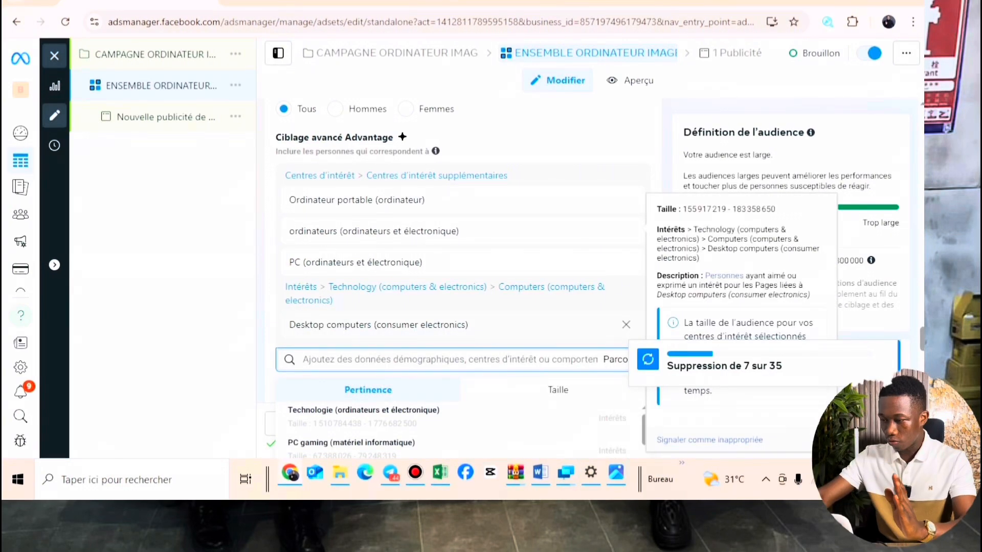
- Add the suggested interest "MacBook Pro" to the detailed targeting and close the suggestions
scroll(622, 328, "down", 2)
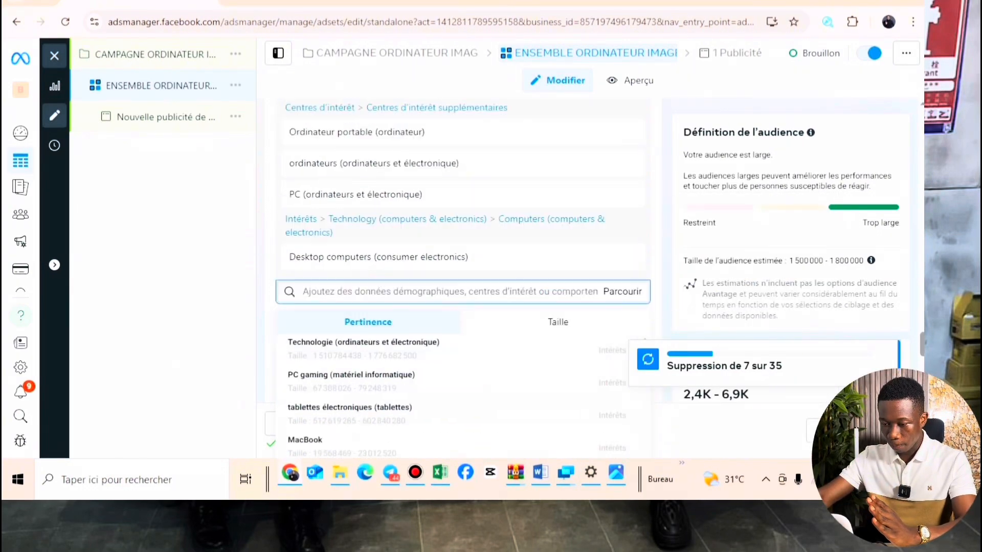
scroll(445, 381, "down", 1)
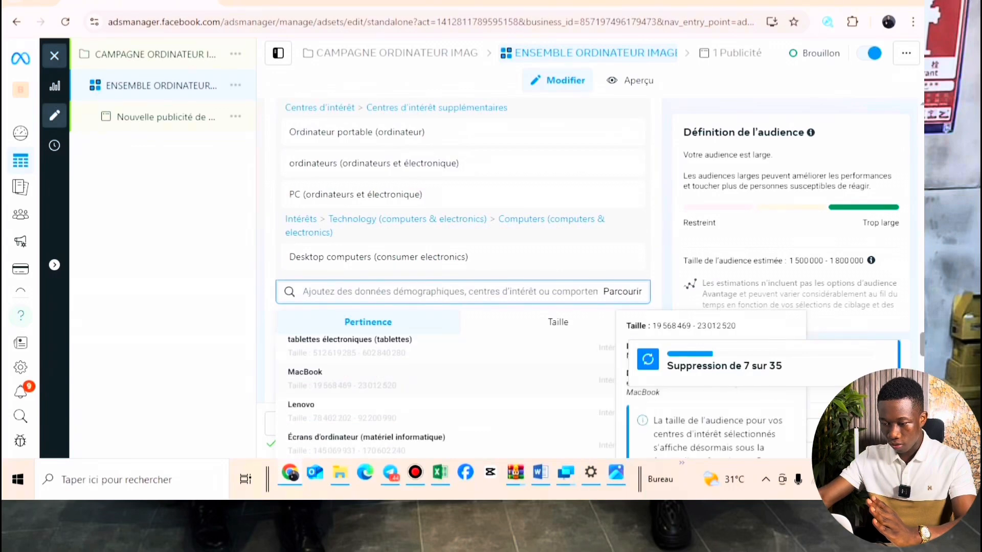
scroll(445, 381, "up", 1)
scroll(445, 381, "down", 2)
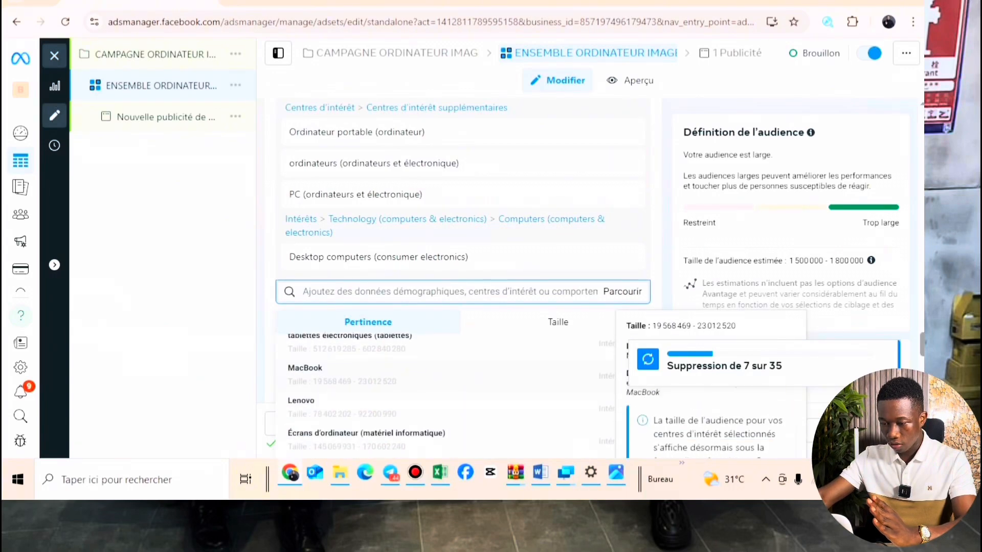
scroll(445, 389, "down", 3)
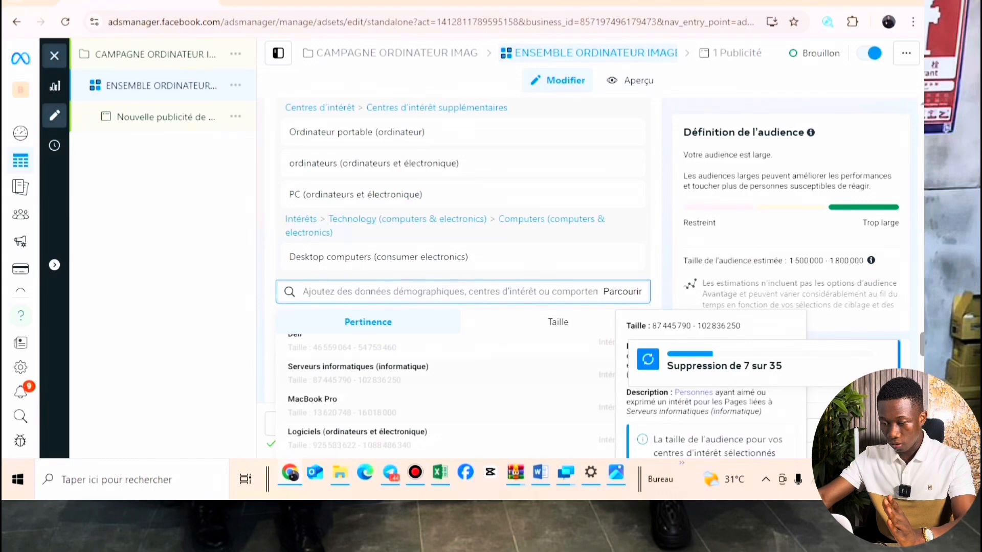
scroll(445, 399, "up", 1)
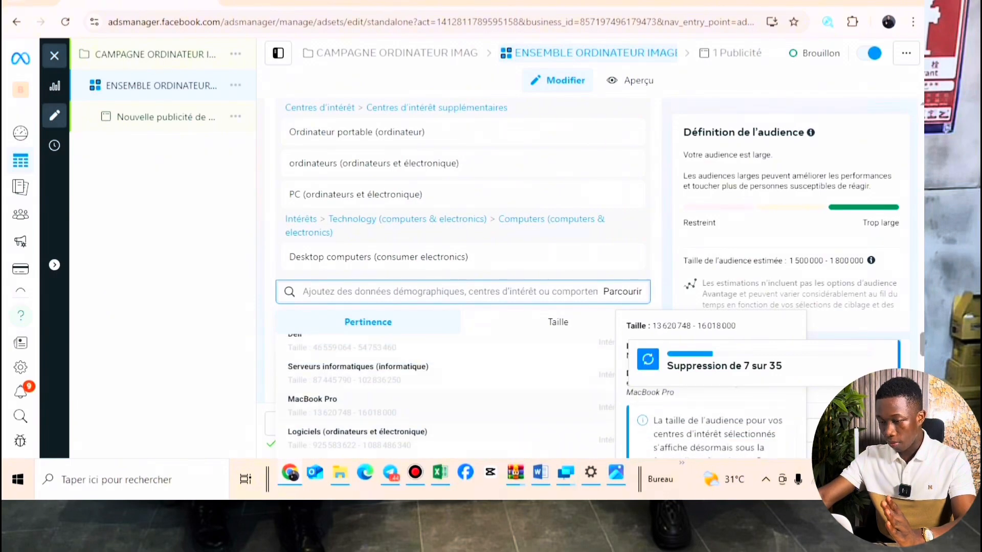
left_click(327, 401)
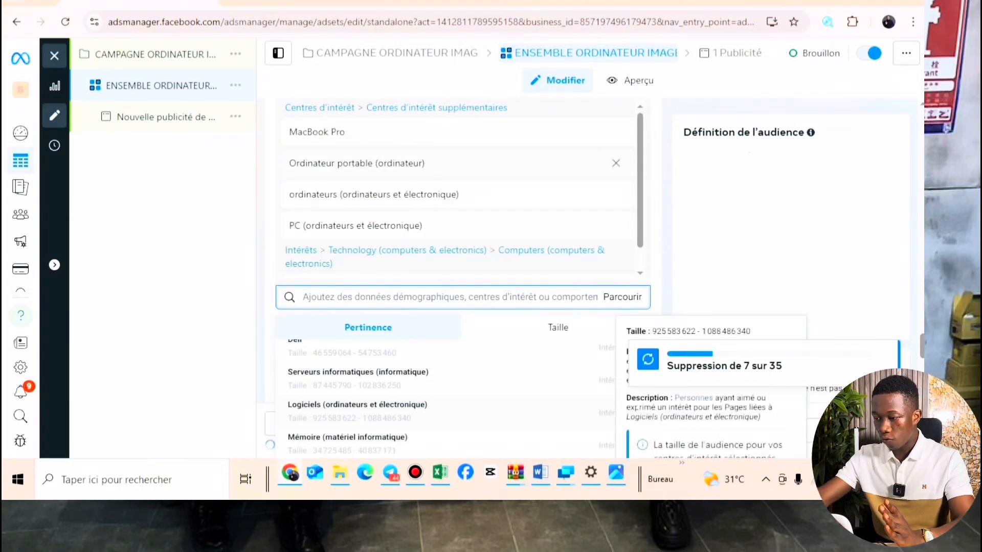
scroll(637, 408, "down", 1)
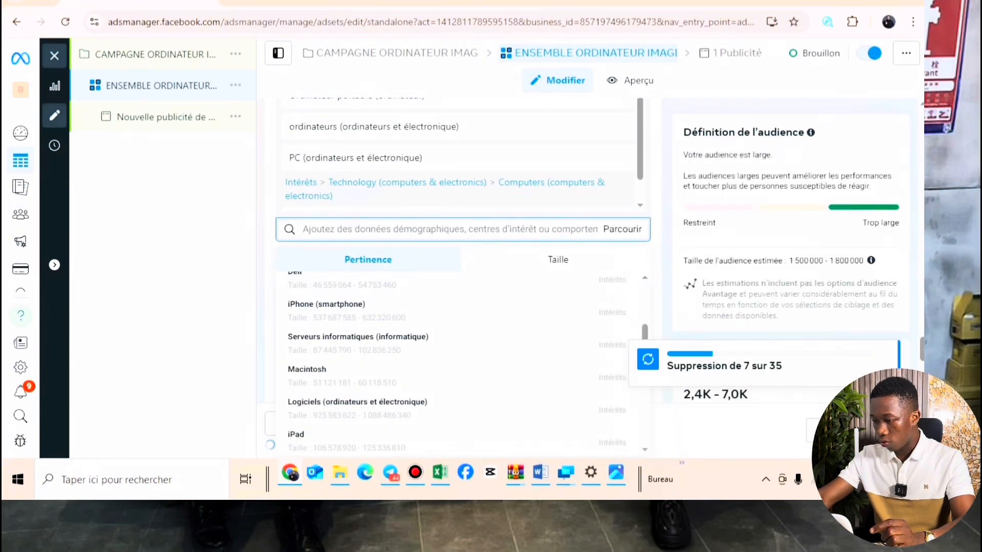
key("Escape")
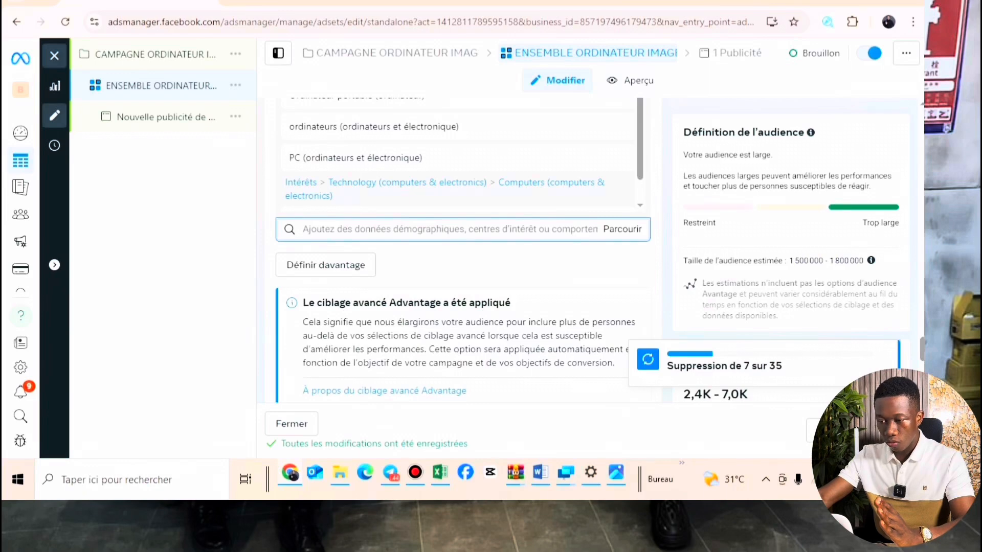
scroll(615, 191, "up", 3)
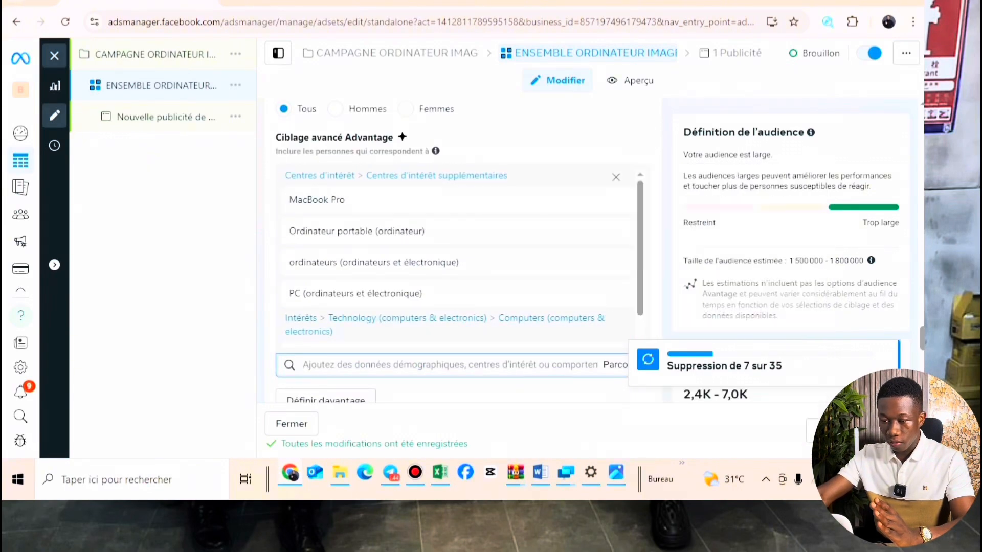
mouse_move(615, 200)
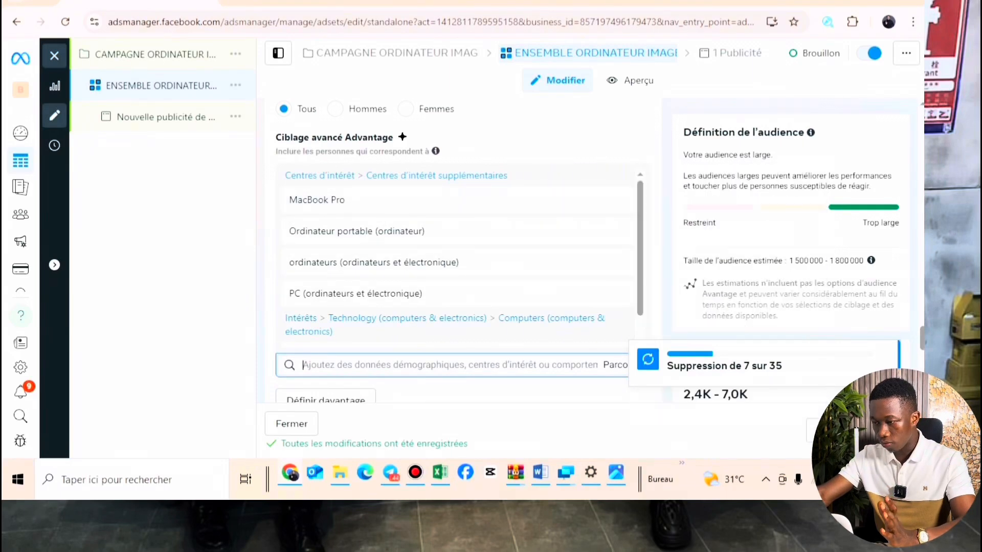
- Limit the audience's languages to "Français (tout)"
scroll(461, 250, "down", 8)
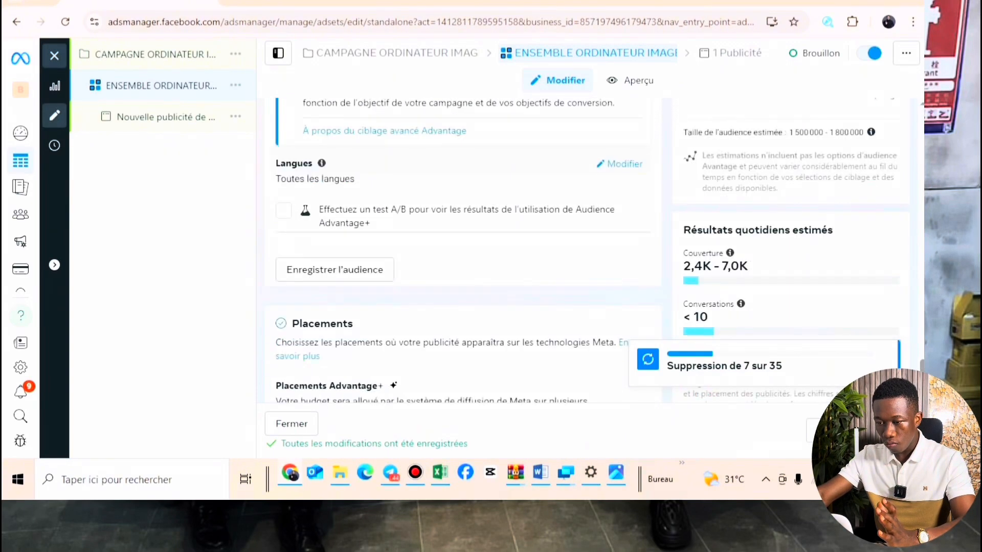
scroll(461, 251, "down", 1)
scroll(624, 220, "up", 2)
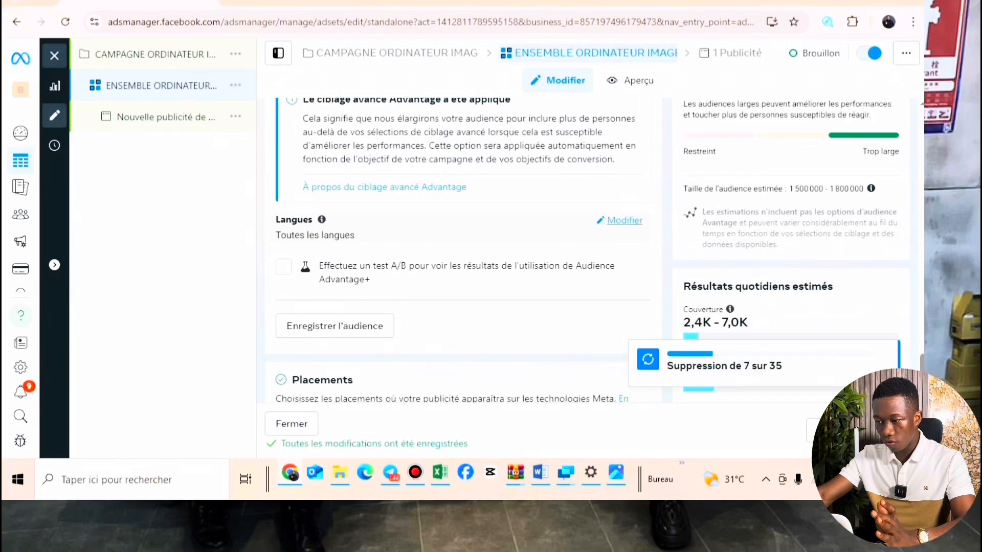
left_click(624, 220)
left_click(462, 275)
type("f")
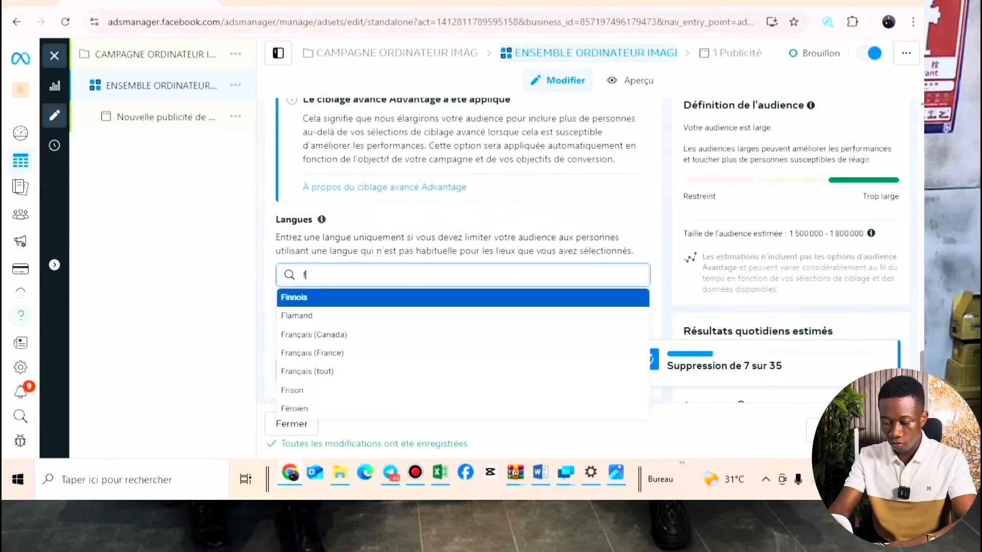
type("rancais")
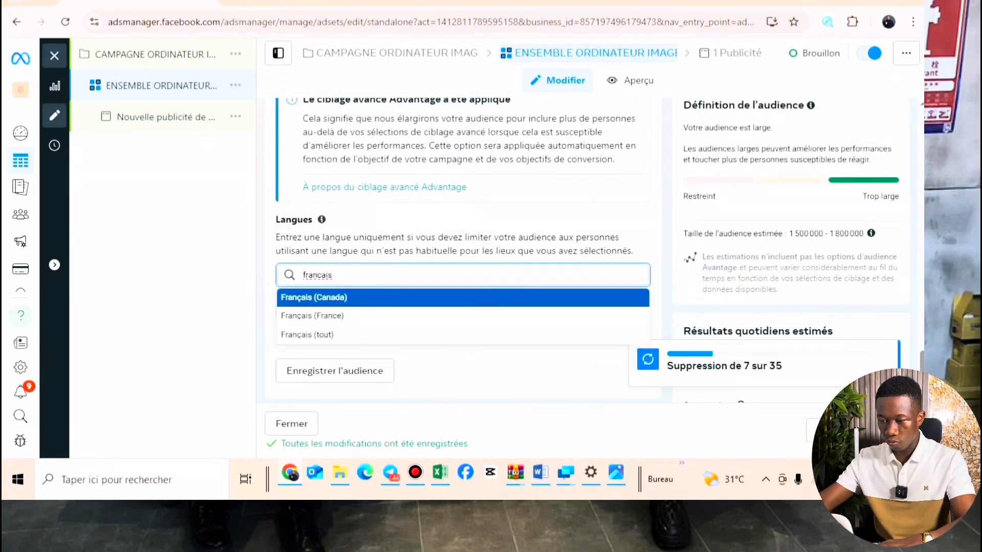
key("Down")
key("Down")
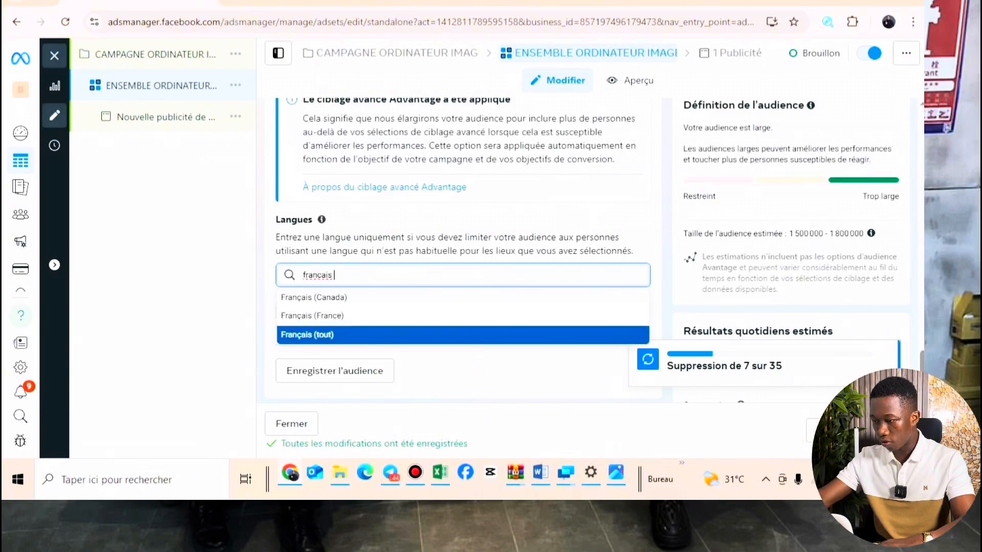
key("Return")
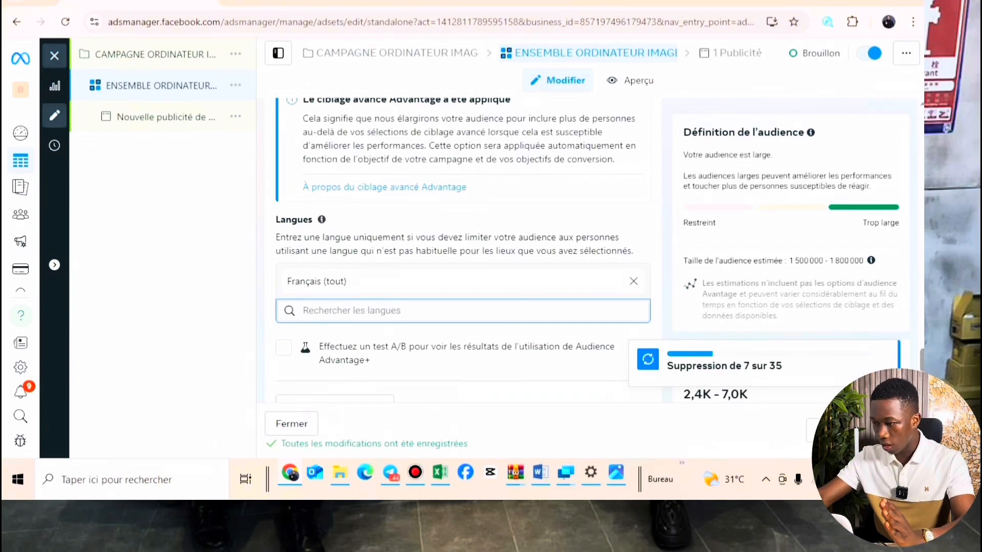
scroll(461, 250, "down", 5)
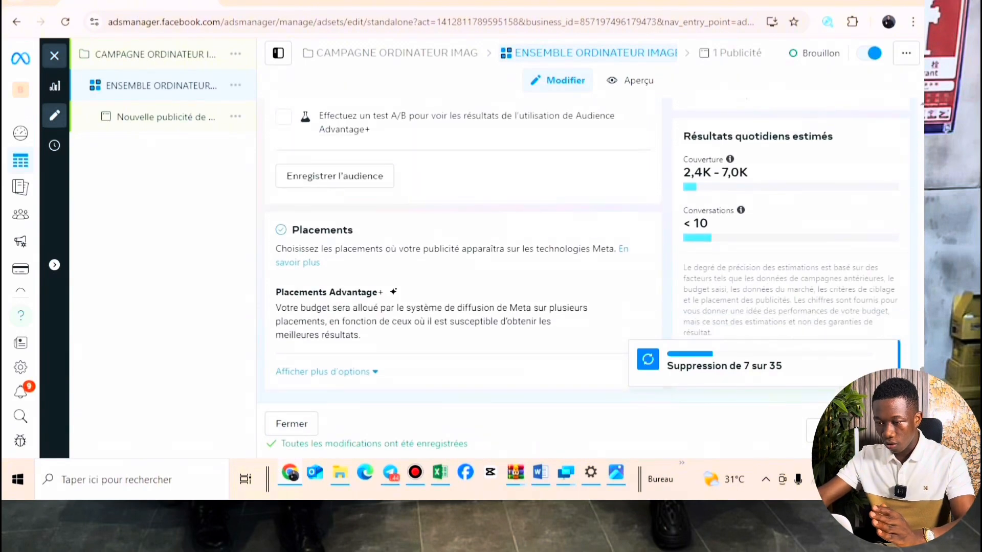
scroll(460, 250, "up", 10)
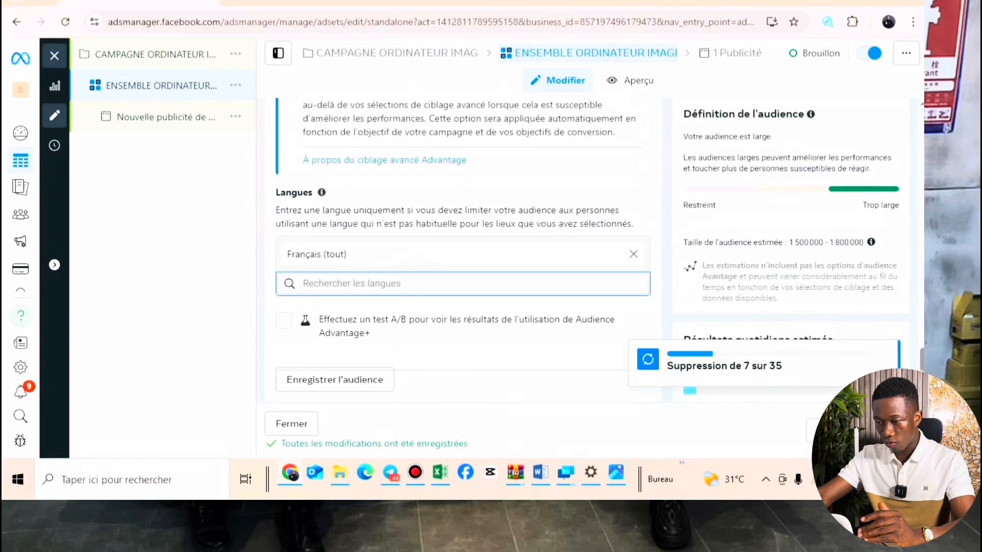
- Review the ad set's locations, age, gender, detailed interests, languages and placements
scroll(461, 250, "up", 8)
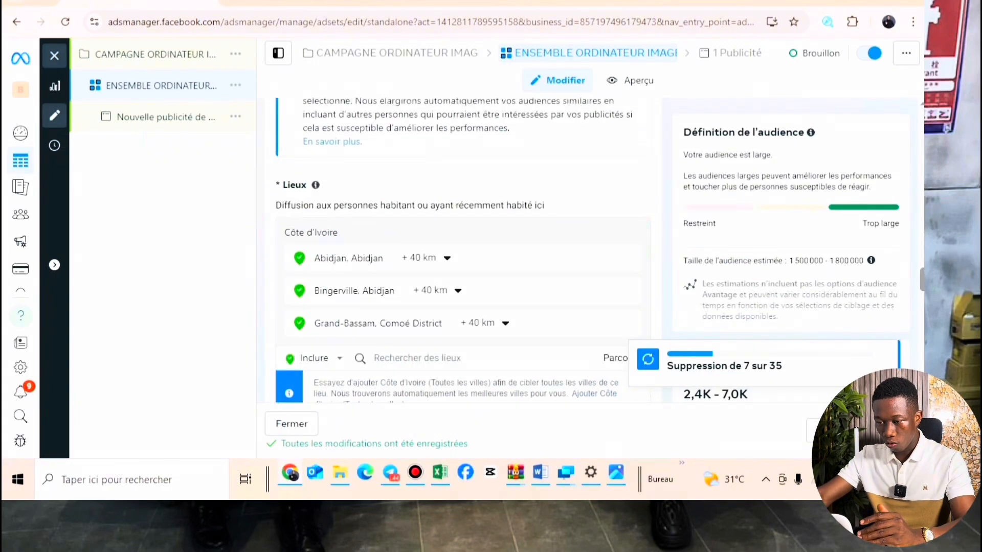
scroll(460, 251, "down", 4)
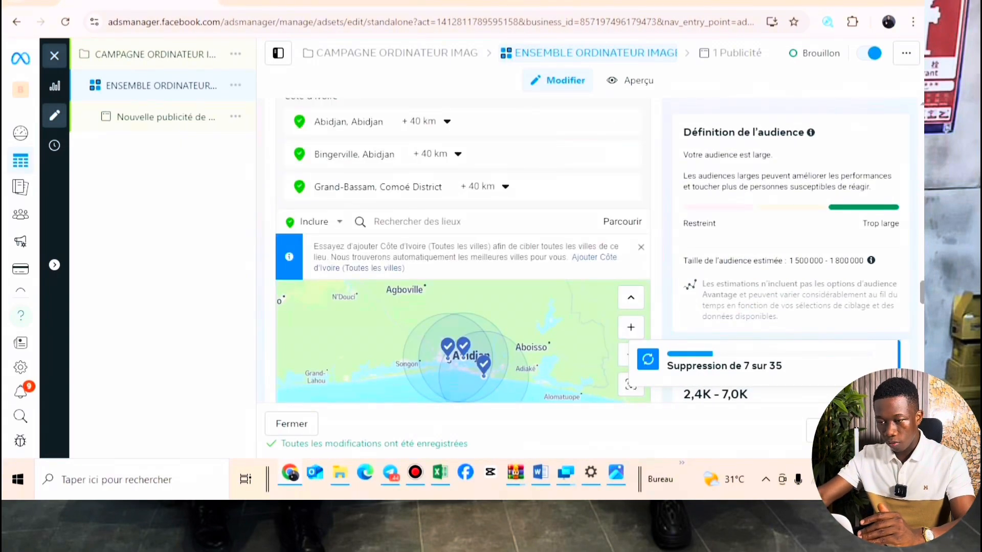
scroll(460, 251, "down", 5)
scroll(460, 250, "down", 4)
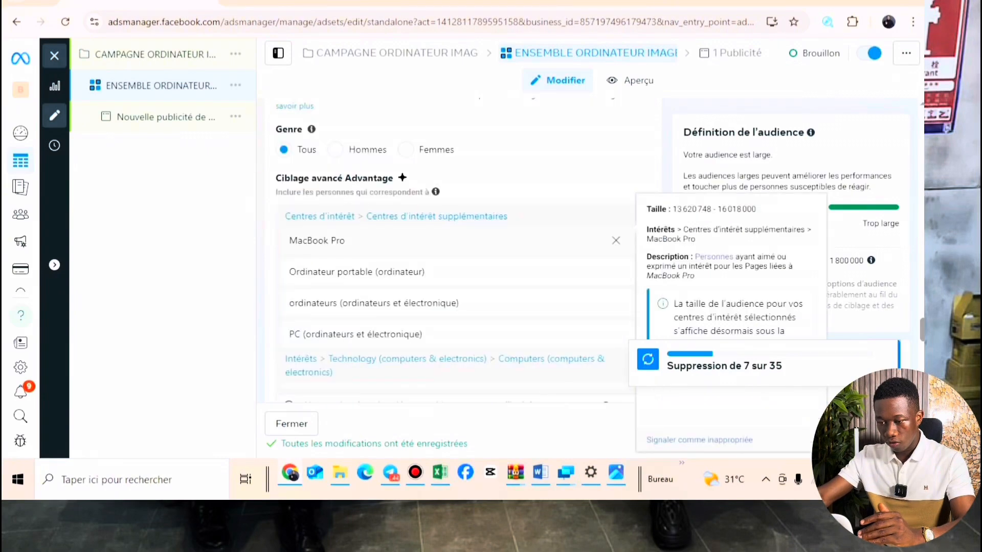
scroll(461, 250, "up", 3)
scroll(460, 250, "down", 1)
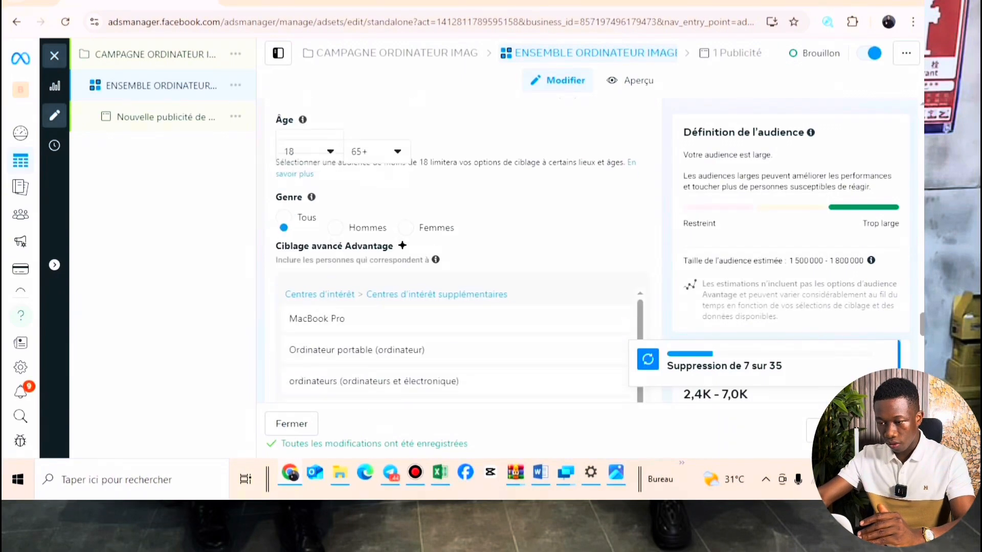
scroll(460, 250, "down", 1)
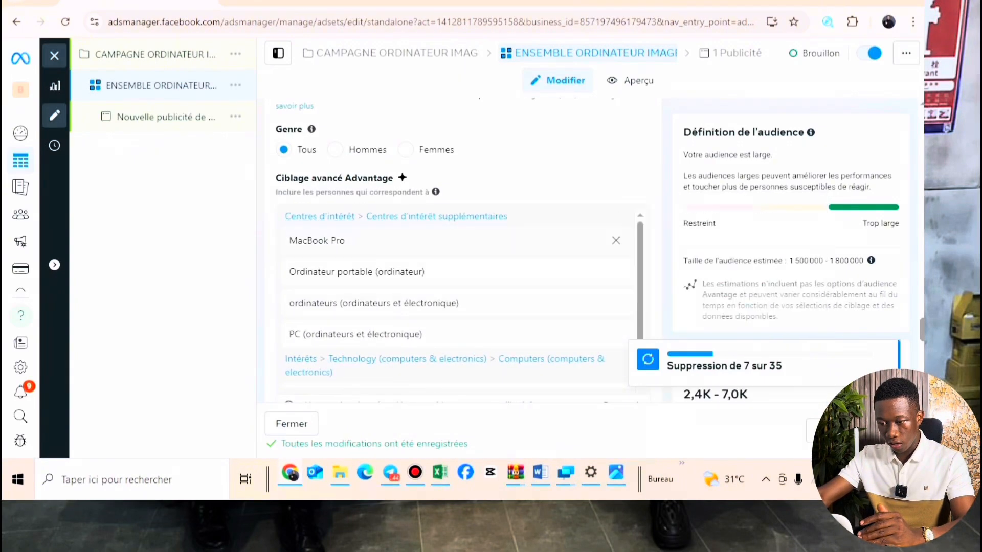
scroll(460, 251, "down", 1)
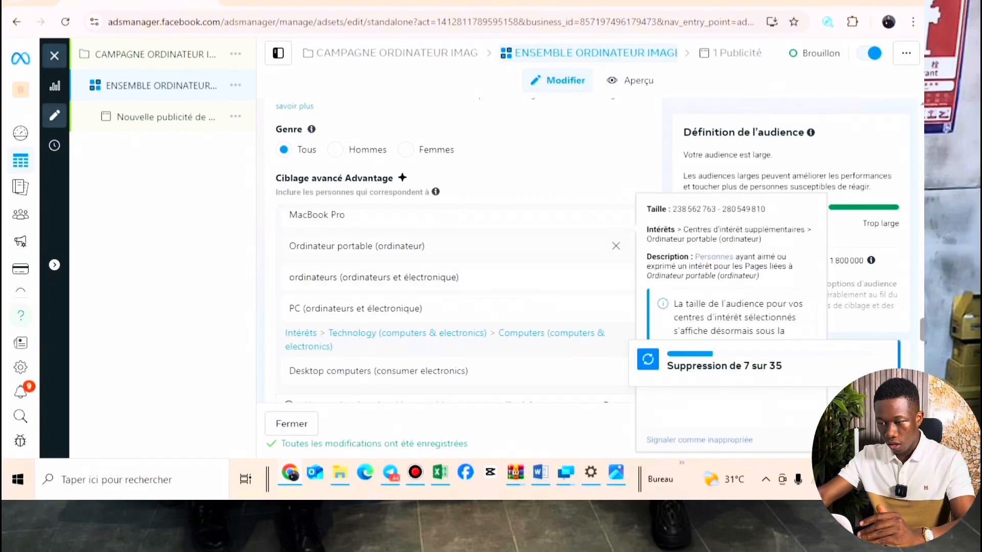
scroll(460, 250, "down", 3)
scroll(460, 251, "down", 4)
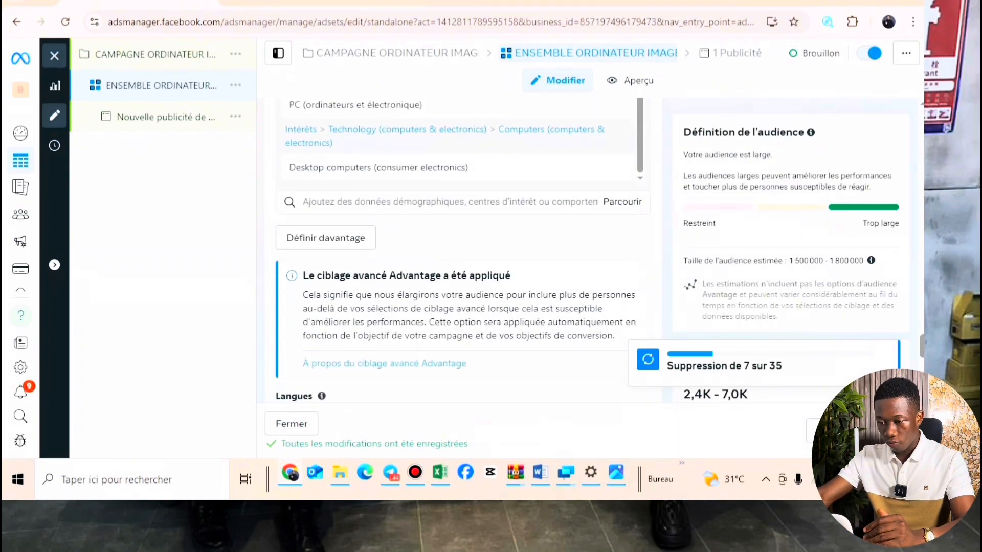
scroll(460, 250, "down", 3)
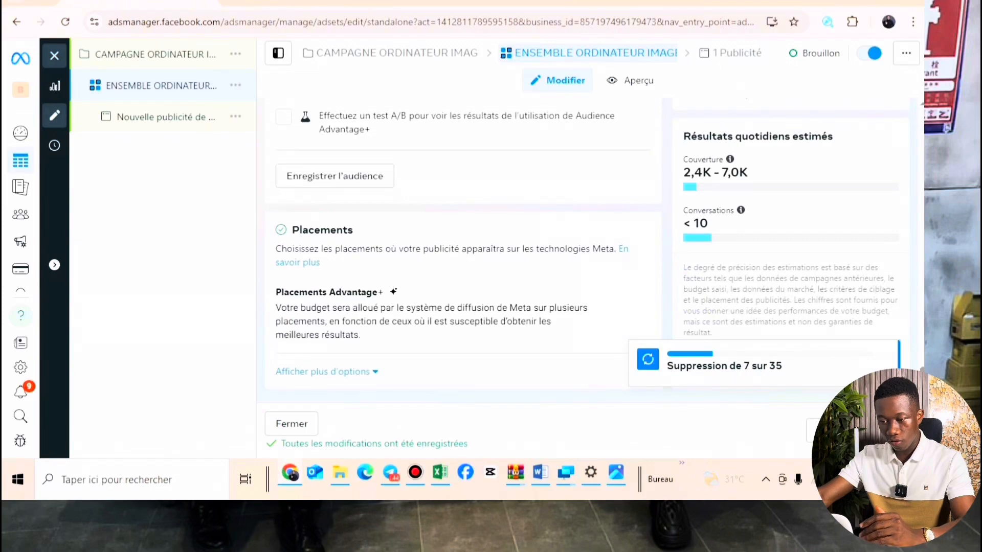
scroll(460, 250, "up", 10)
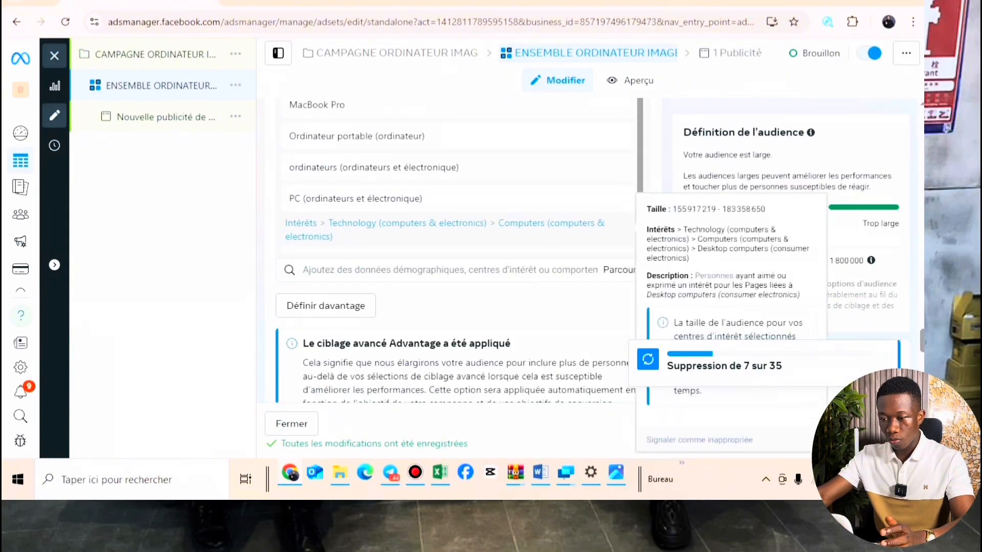
scroll(461, 251, "up", 1)
- Add parentheses around ORDINATEUR so the ad set is named "ENSEMBLE (ORDINATEUR) IMAGE 1"
scroll(460, 251, "up", 15)
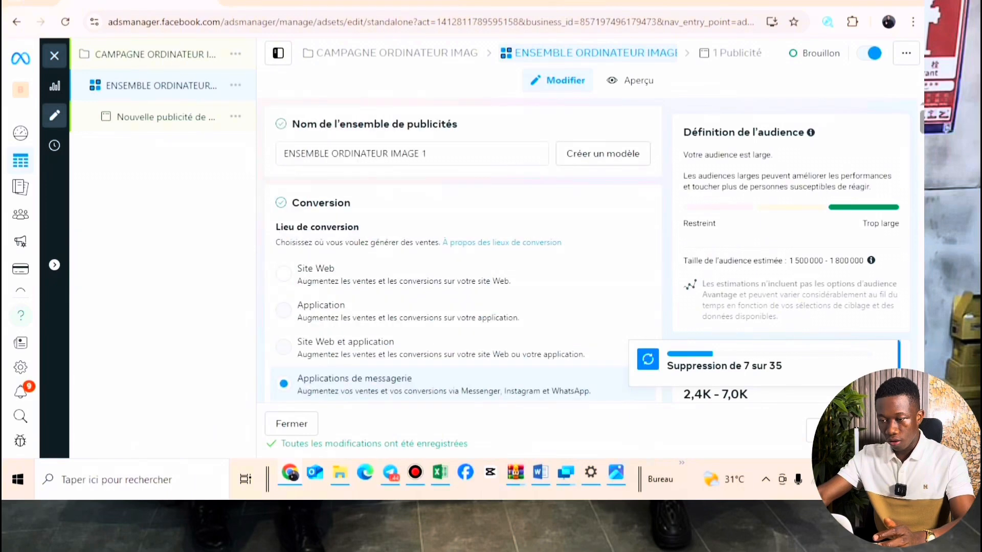
left_click(332, 154)
type("(")
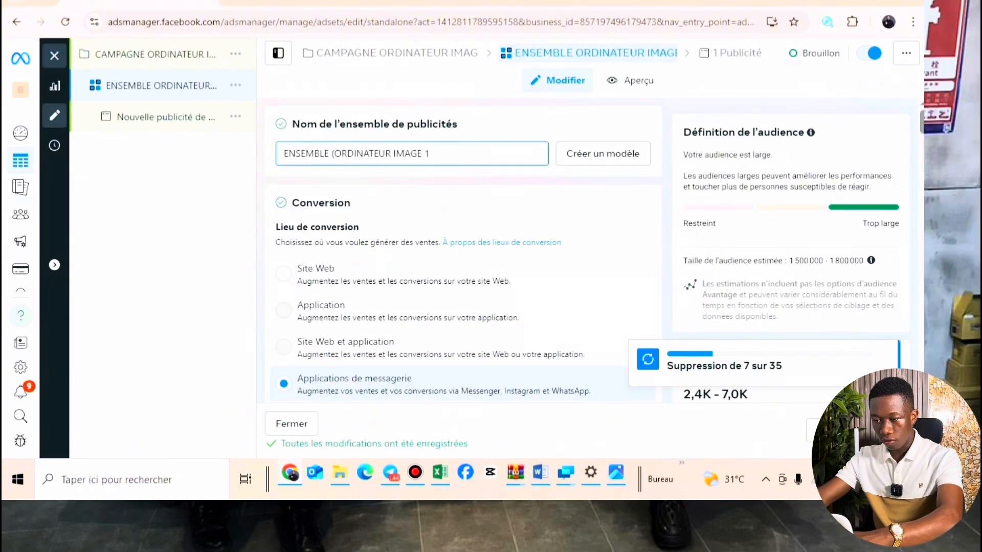
left_click(386, 153)
key("Right")
type(")")
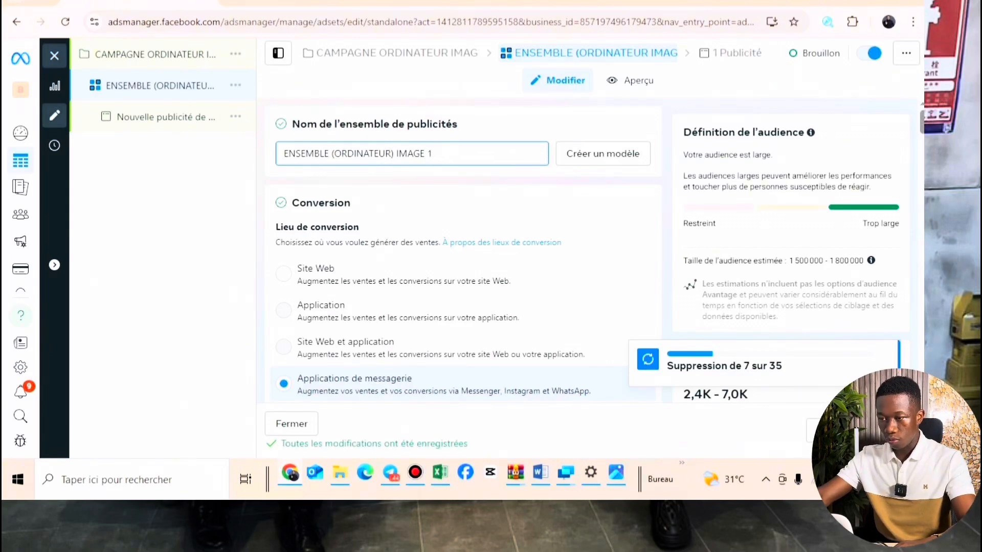
- Open the campaign's new ad and rename it "PUB ORINATEUR IMAGE"
left_click(166, 117)
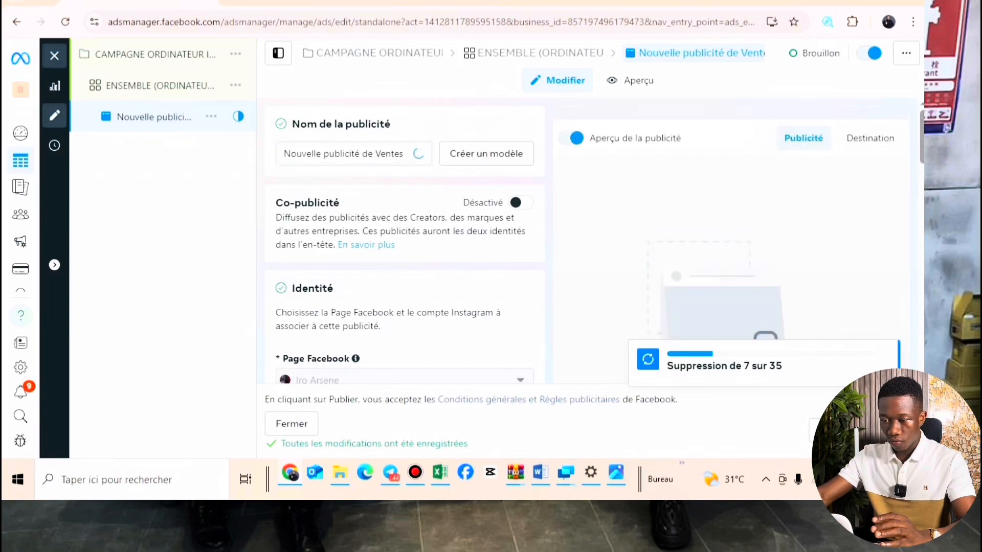
key("ctrl+a")
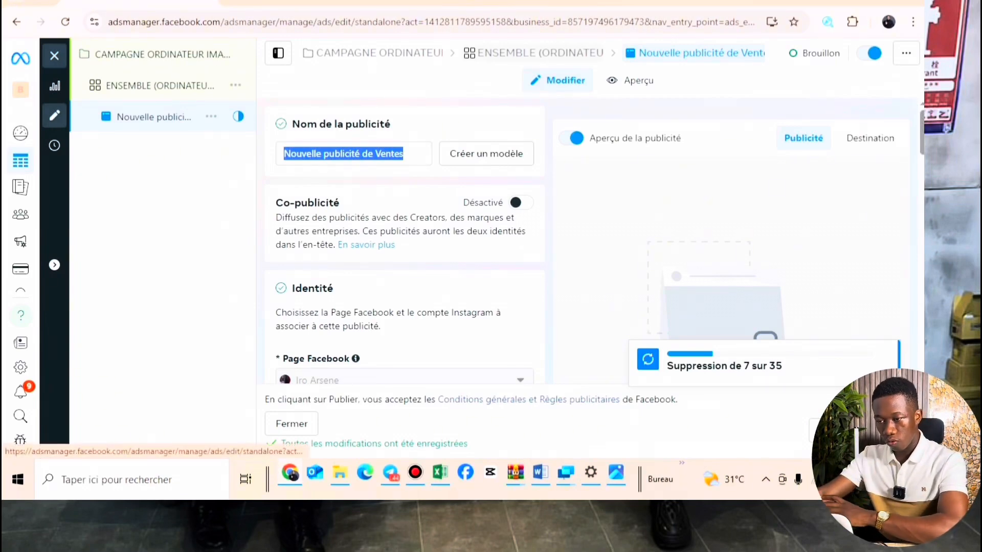
left_click(380, 154)
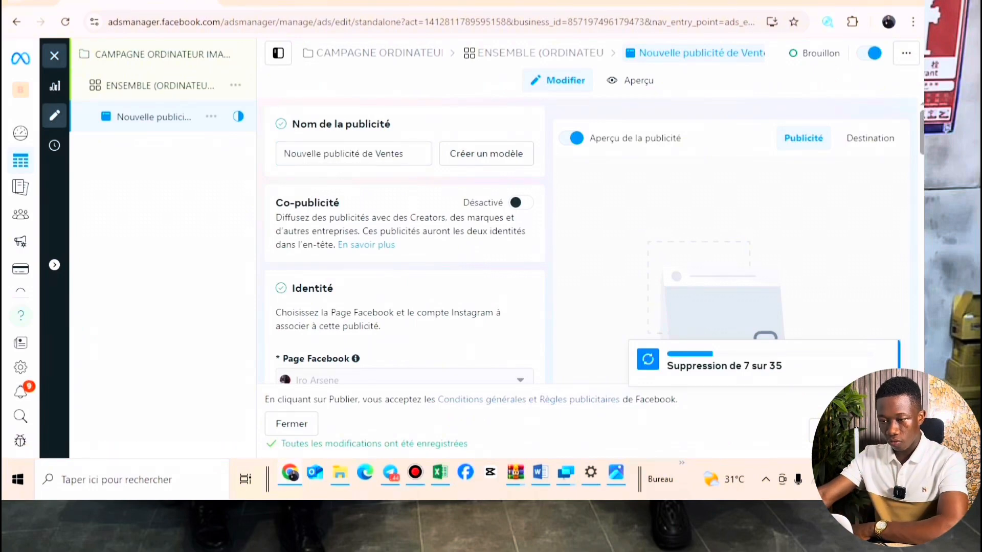
left_click_drag(283, 154, 419, 155)
type("PUB")
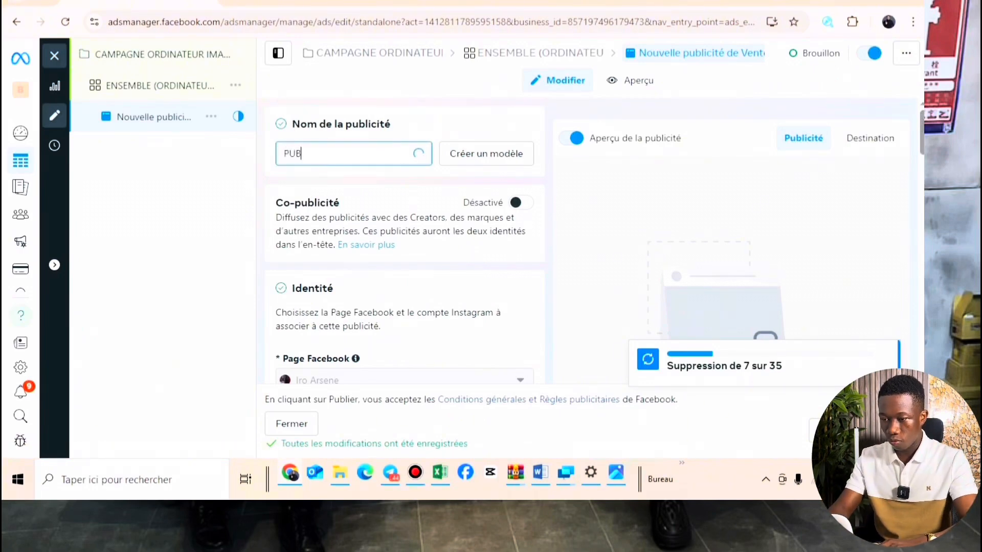
type(" ORINATE")
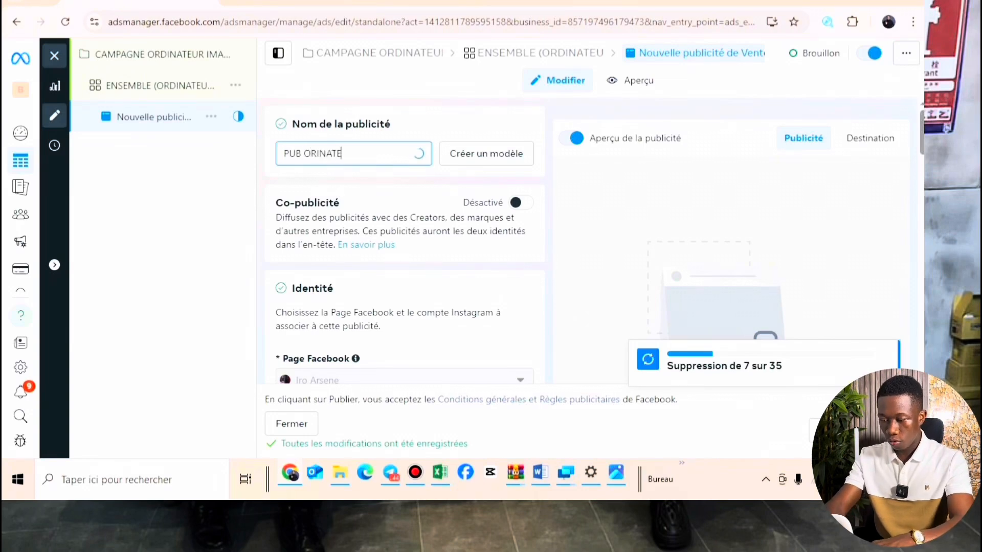
type("UR IMAGE")
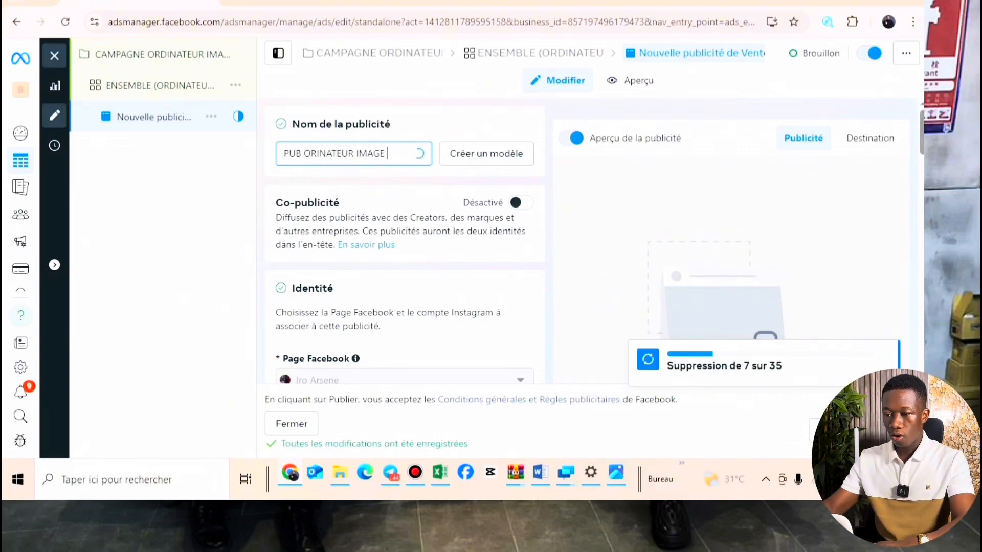
- Configure the ad's content as "Publicité image" with the 827 × 831 HP laptop collage from the account images
scroll(404, 246, "down", 4)
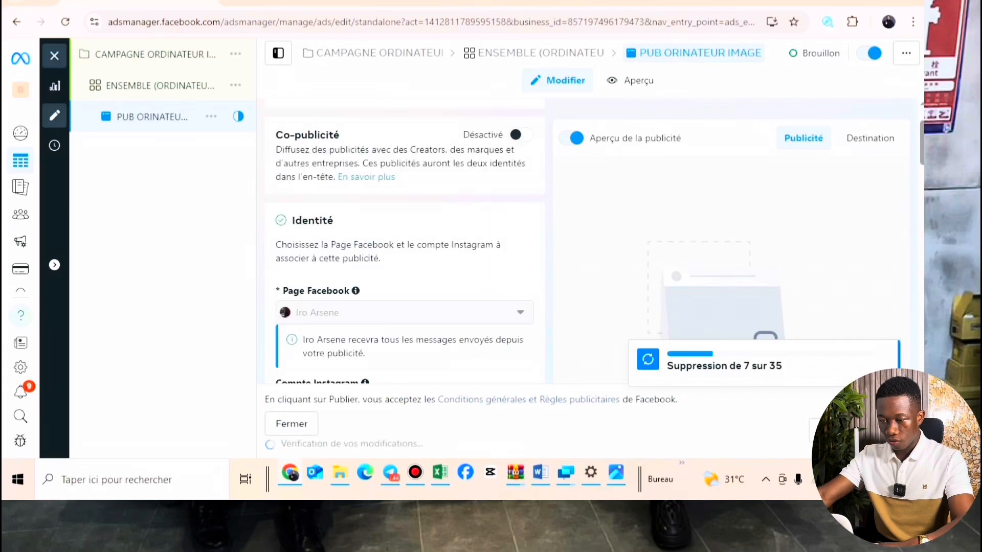
scroll(404, 245, "down", 4)
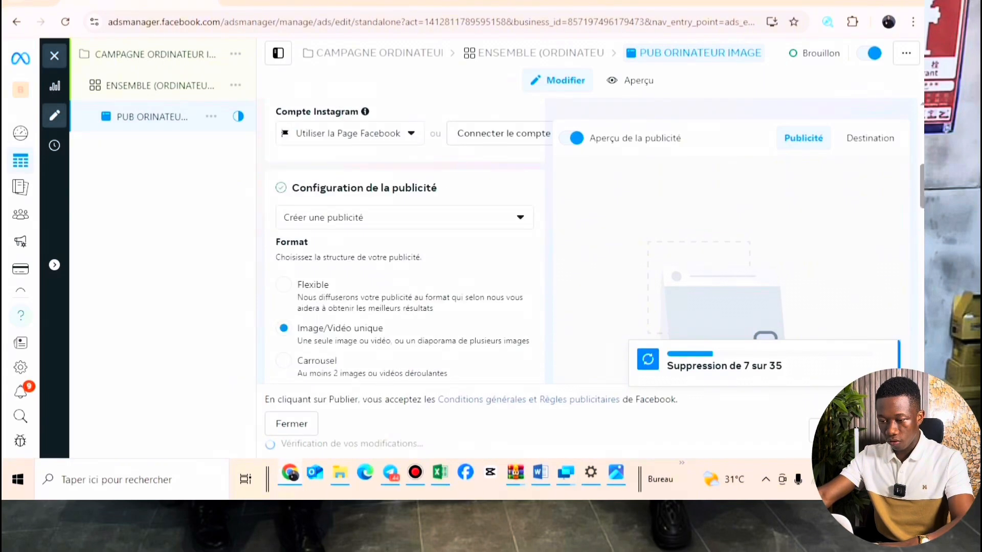
scroll(404, 246, "down", 5)
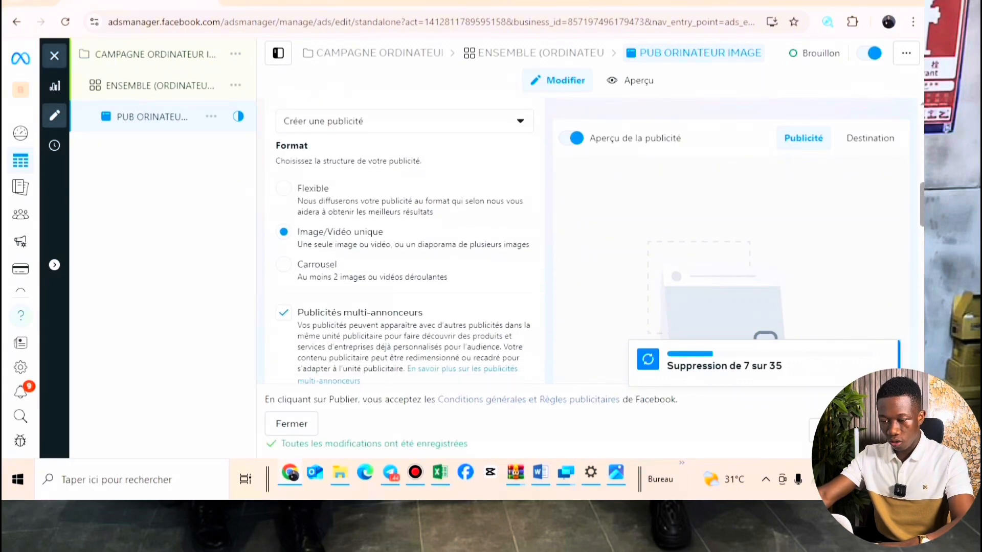
scroll(404, 246, "up", 4)
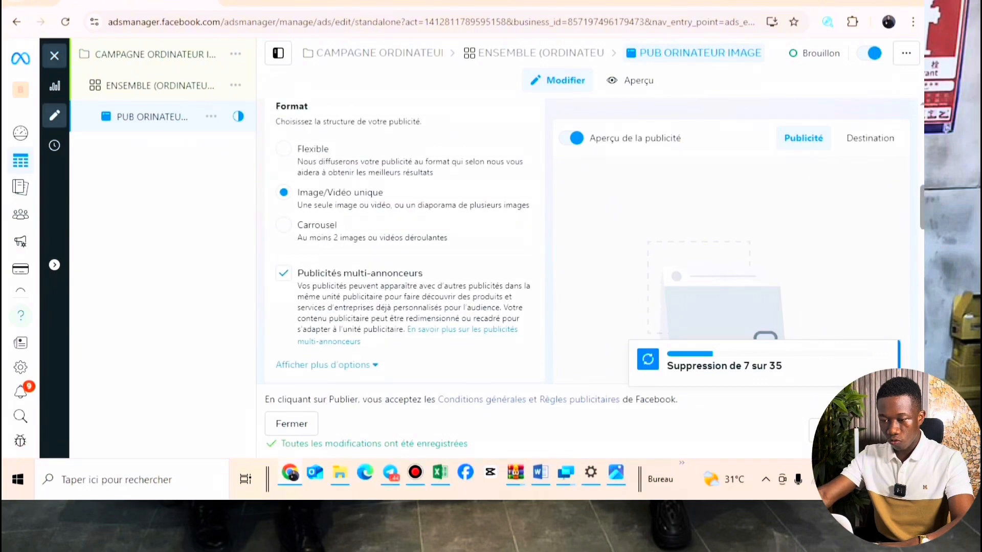
scroll(404, 245, "down", 4)
scroll(404, 246, "down", 3)
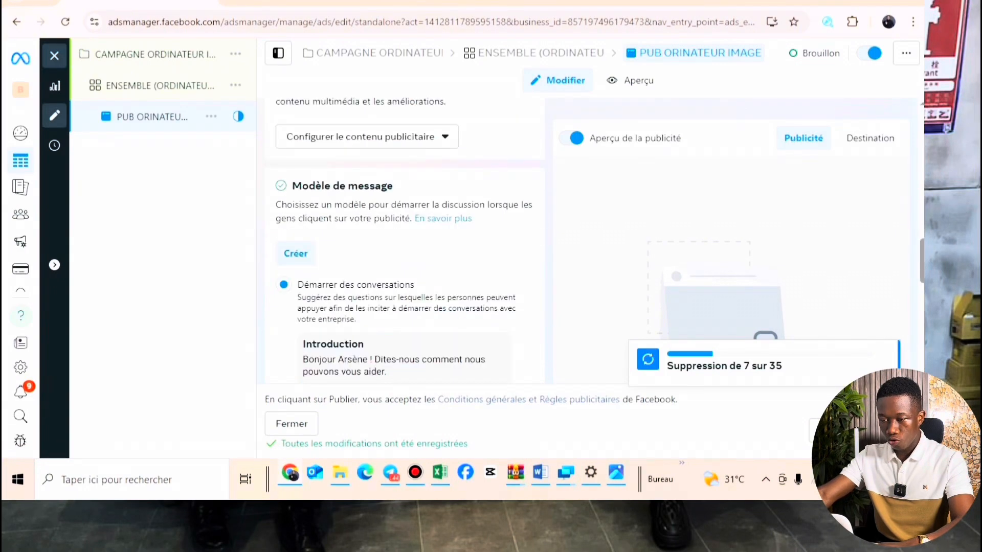
left_click(366, 137)
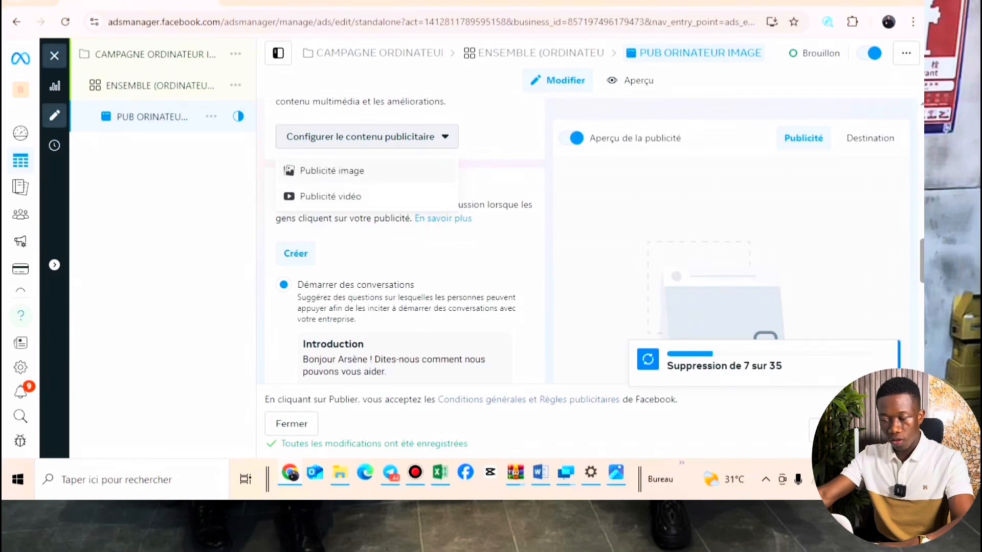
left_click(359, 172)
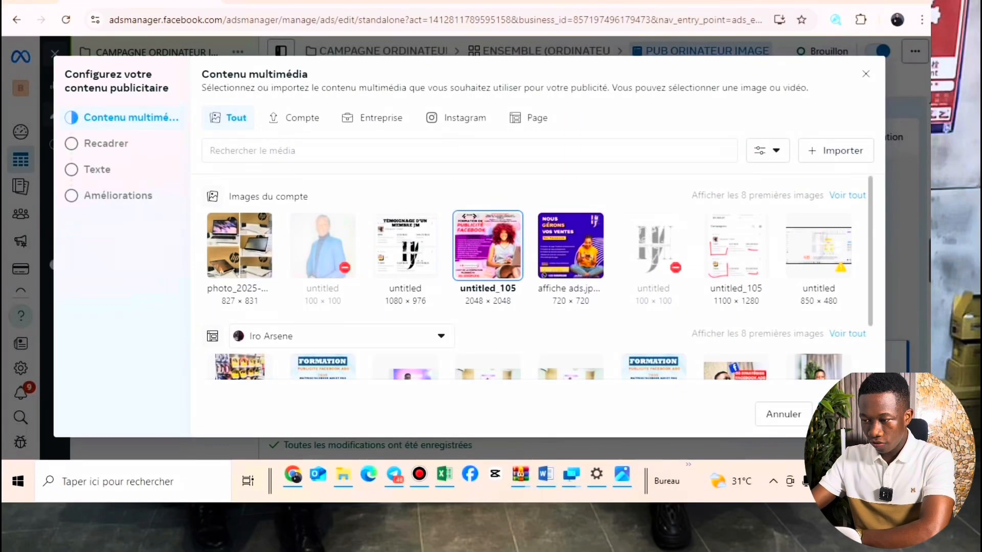
left_click(239, 246)
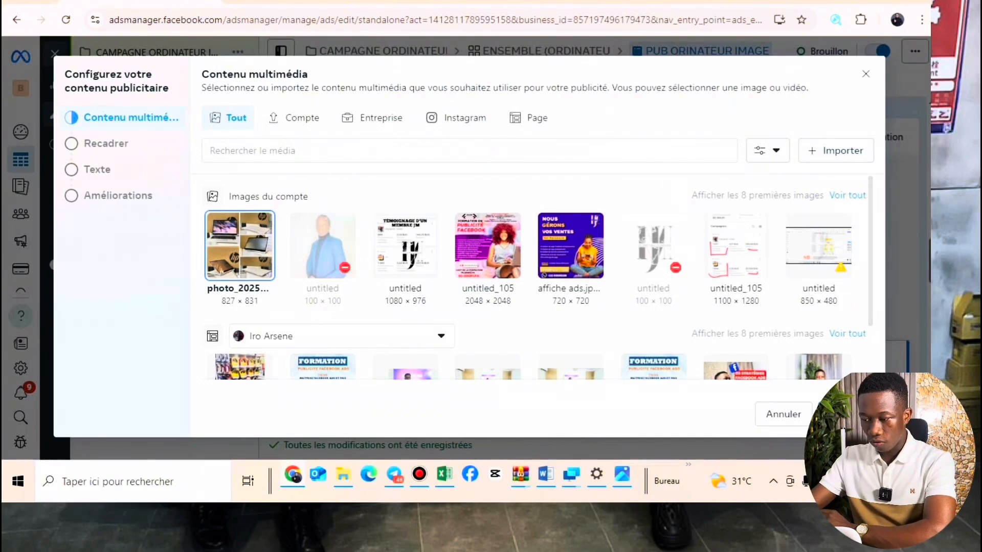
left_click(845, 414)
- Check the placement crops, then accept the suggested crops, default text and Advantage+ enhancements to finish the ad content setup
scroll(544, 262, "down", 4)
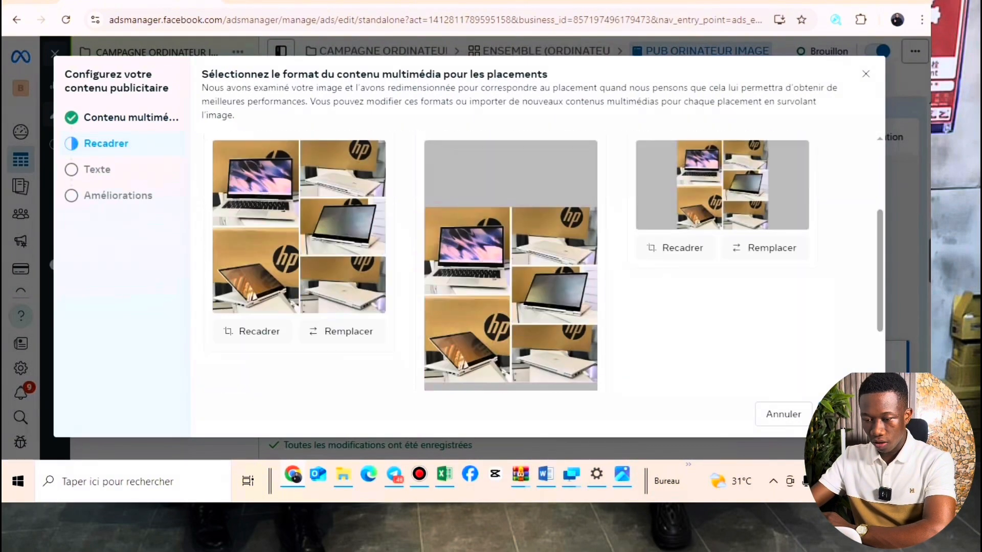
scroll(544, 262, "up", 4)
scroll(544, 262, "down", 3)
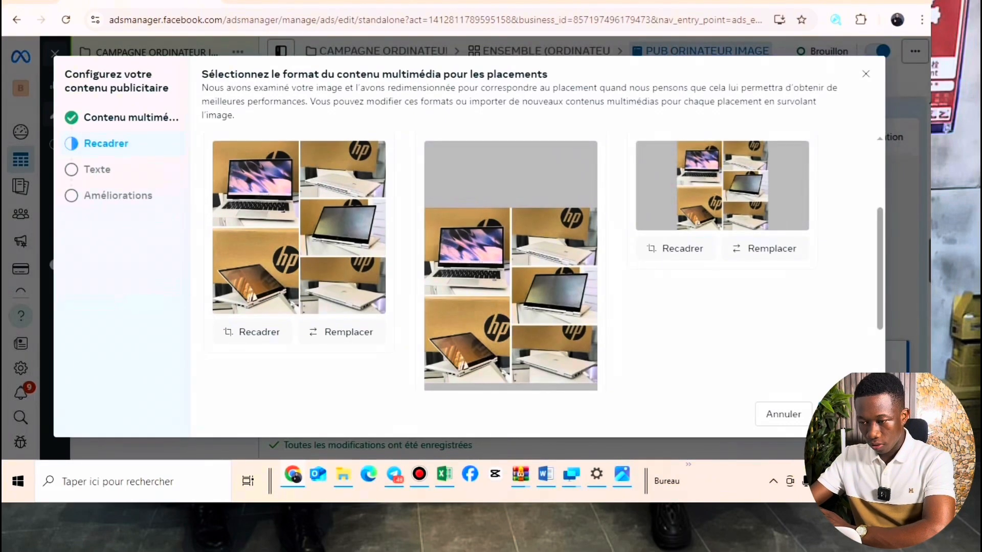
scroll(543, 262, "up", 3)
scroll(543, 262, "down", 3)
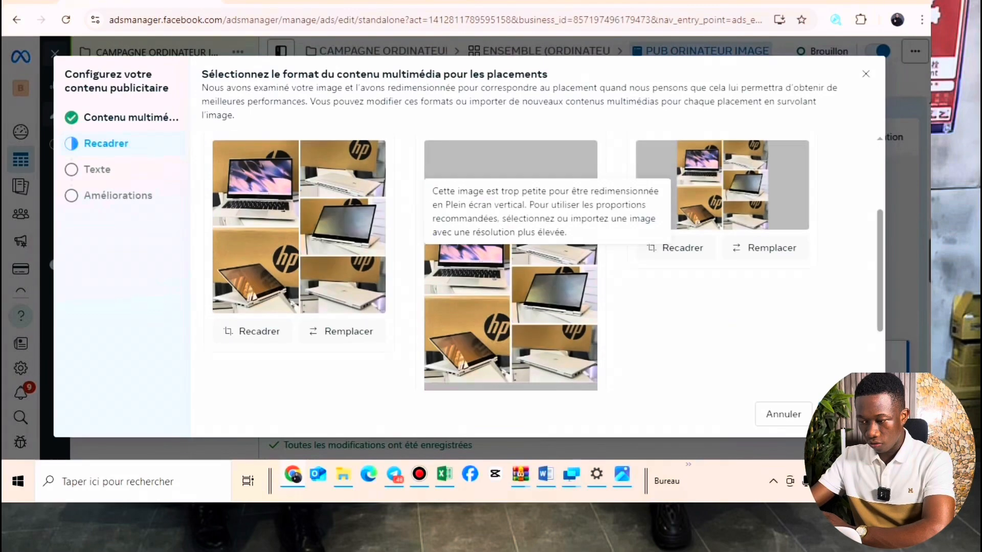
left_click(846, 414)
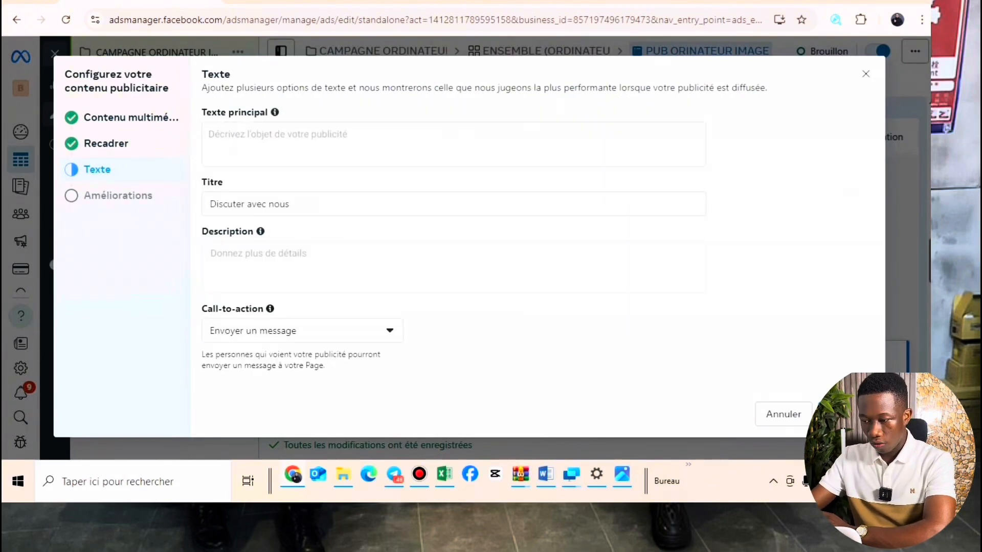
left_click(846, 414)
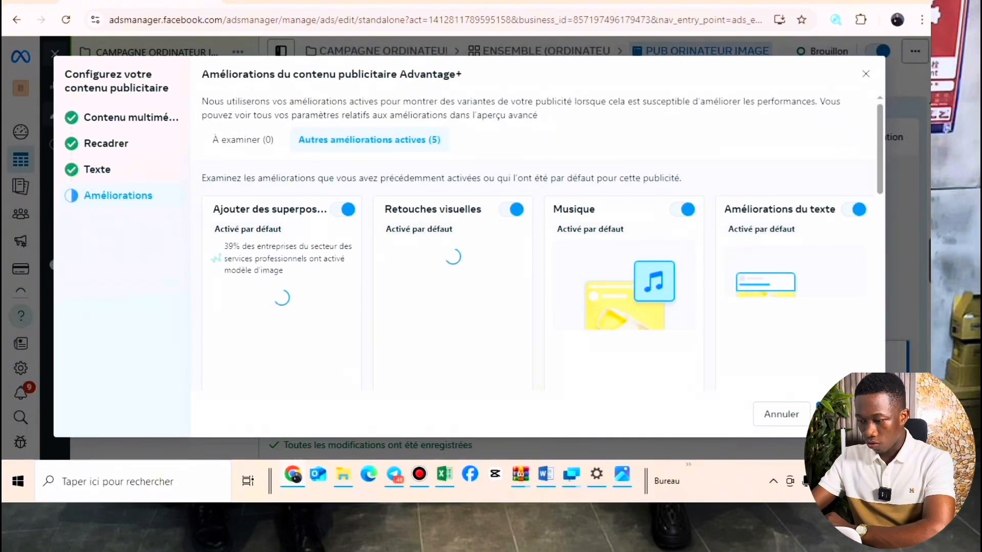
left_click(847, 414)
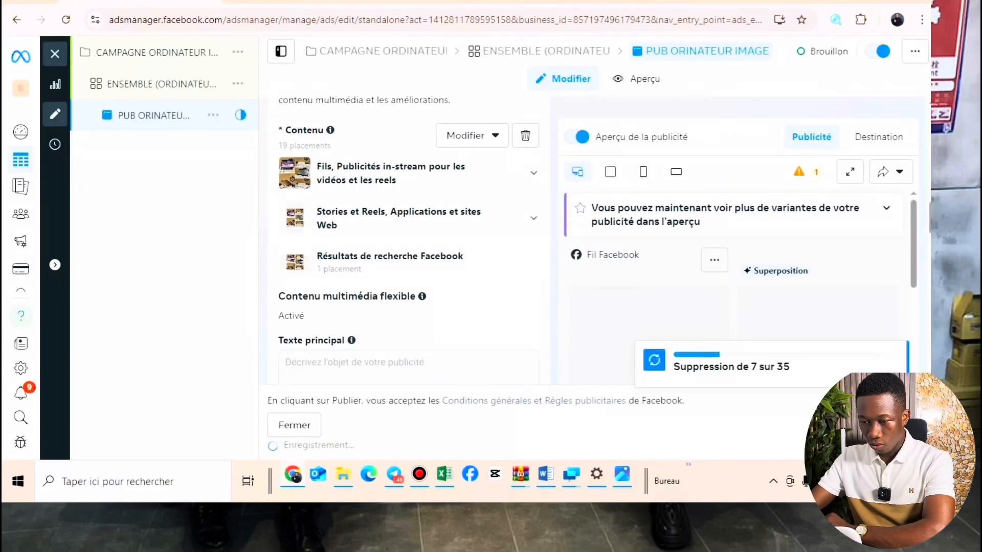
- Paste the prepared HP EliteBook 820 promotional copy, starting "DESTOCKAGE EXCEPTIONNEL EN FÉVRIER – ORDINATEURS PORTABLES À PRIX CASSÉS", into the ad's primary text
scroll(408, 240, "down", 5)
scroll(408, 240, "up", 4)
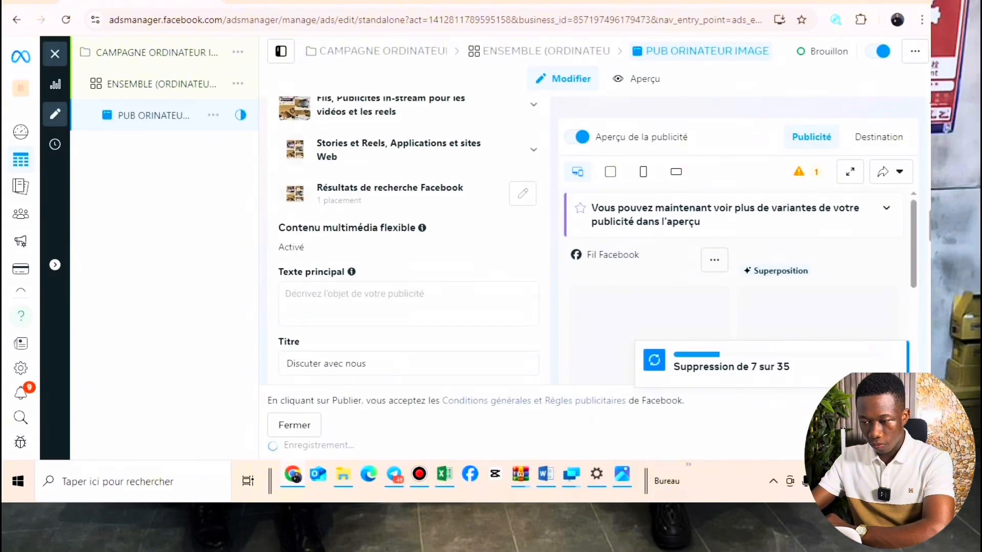
scroll(408, 240, "up", 4)
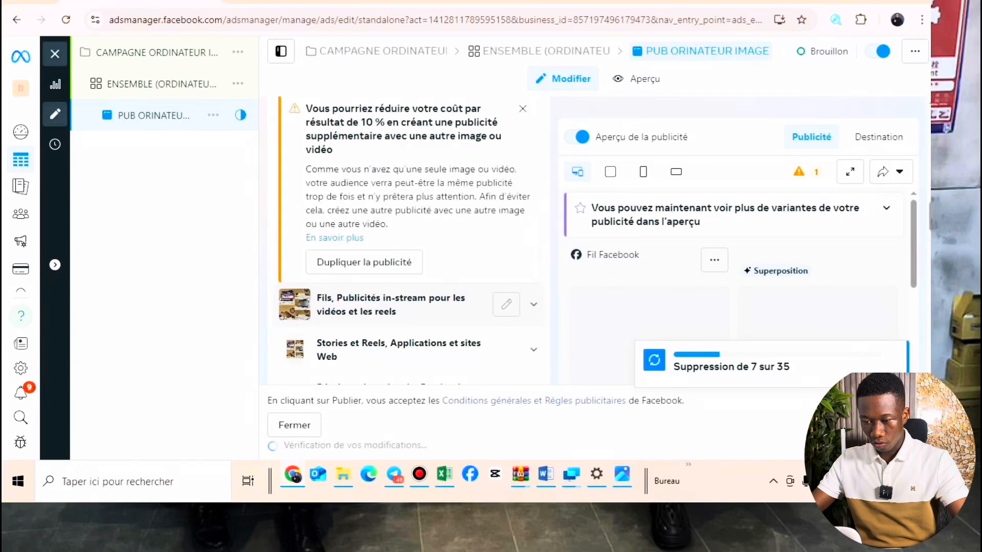
scroll(408, 240, "down", 4)
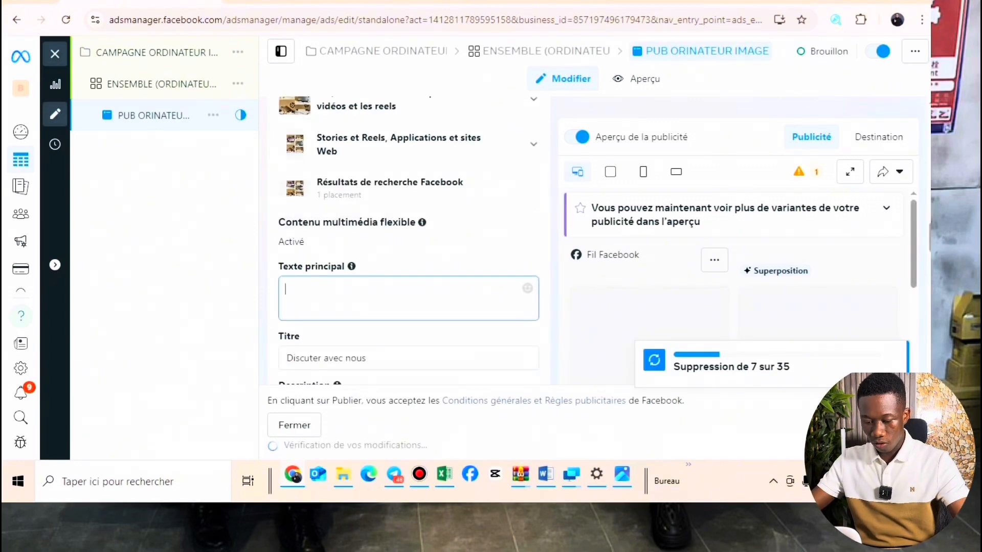
key("ctrl+v")
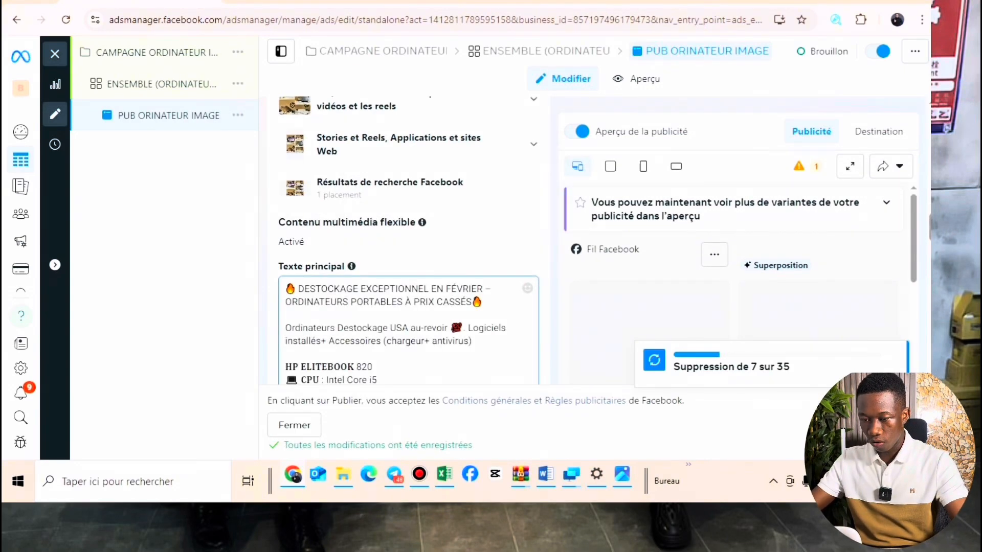
- Replace the ad's default title with "24H PROMO"
scroll(408, 241, "down", 4)
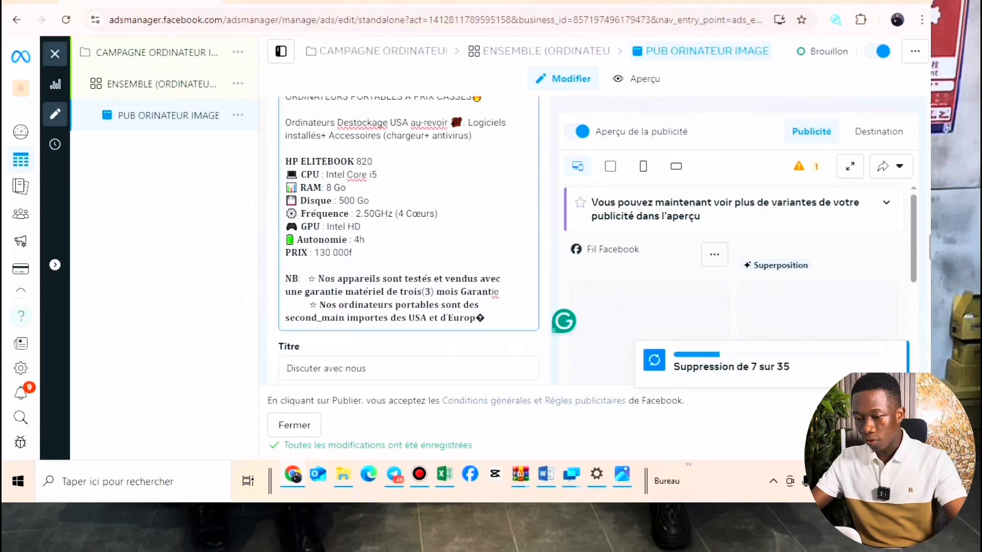
scroll(366, 231, "down", 2)
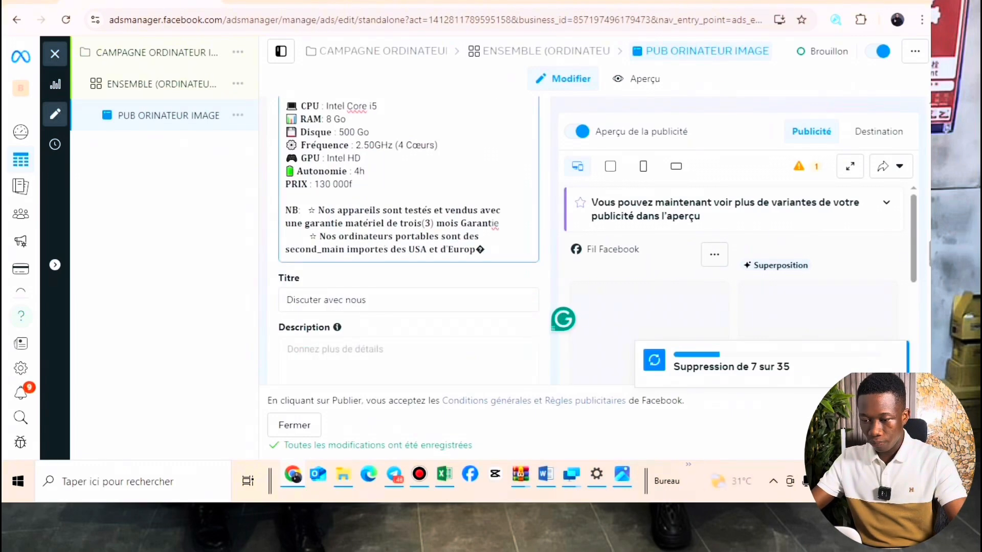
triple_click(366, 231)
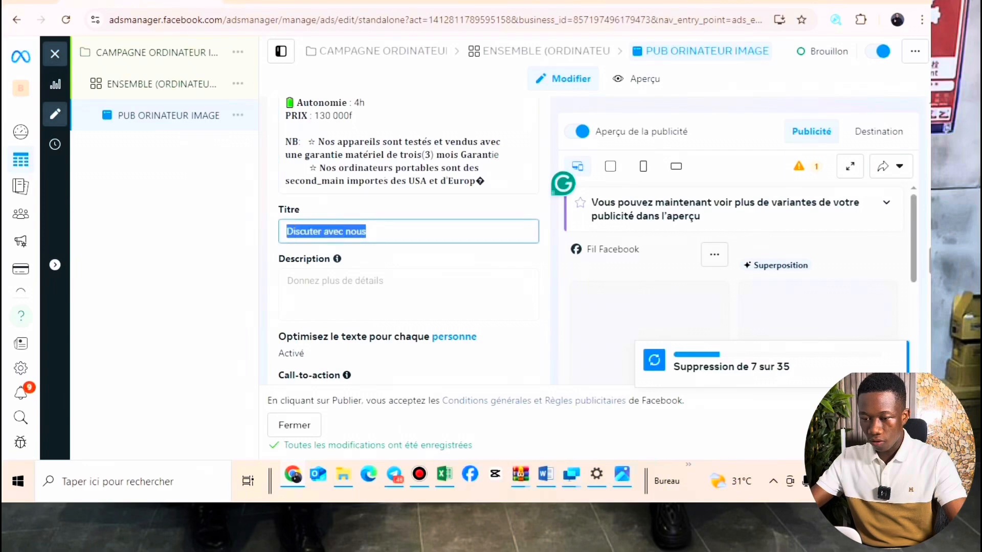
type("PROMO")
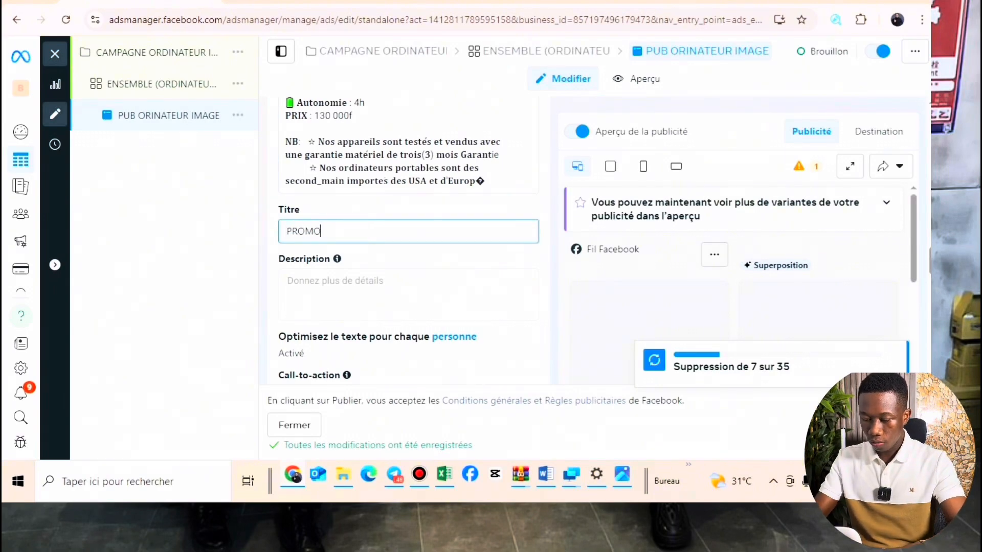
key("BackSpace")
key("BackSpace")
key("BackSpace")
key("BackSpace")
key("BackSpace")
type("24H PROMO")
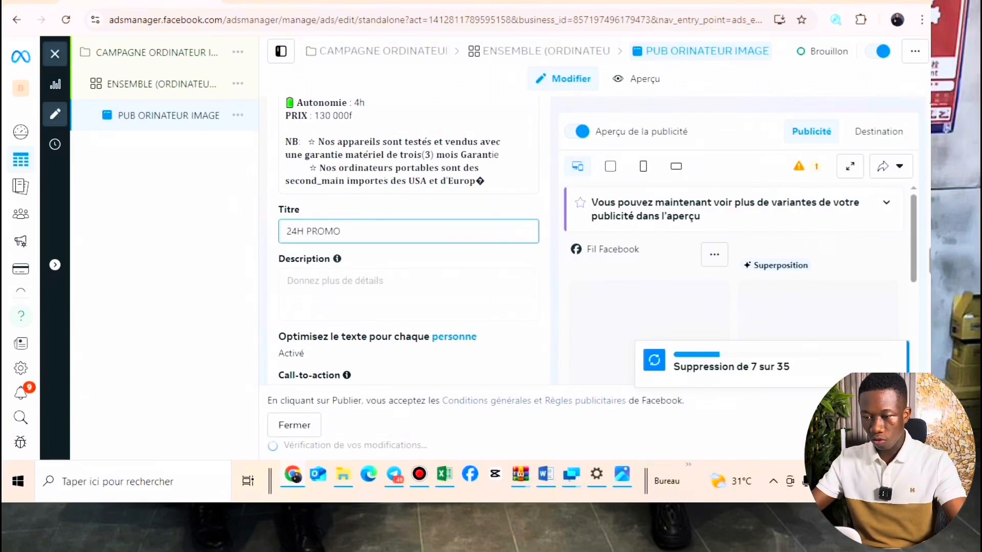
- Copy the fire emoji from the primary text and place it on both sides of the title to make "🔥24H PROMO🔥"
scroll(376, 155, "up", 2)
left_click(375, 155)
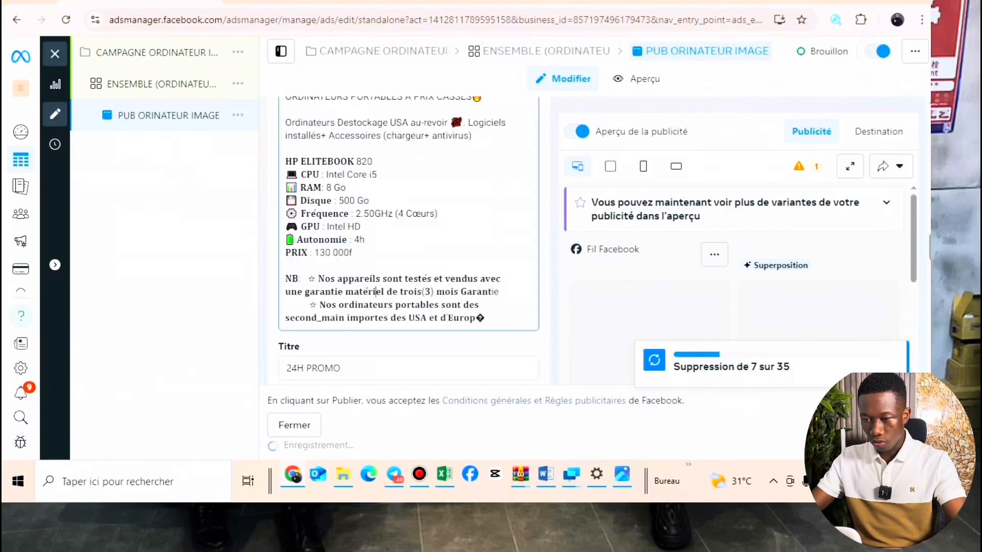
scroll(375, 155, "up", 1)
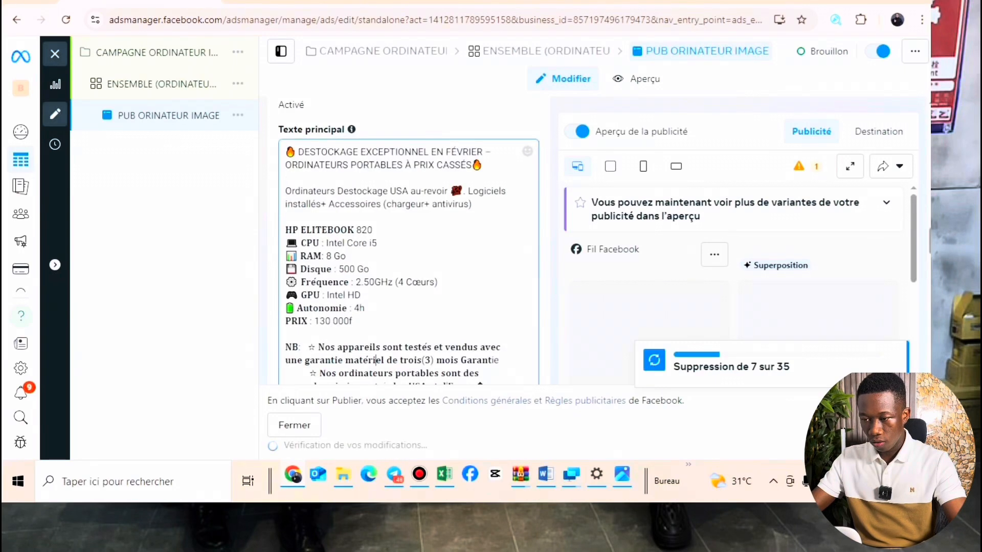
double_click(479, 166)
left_click(482, 165)
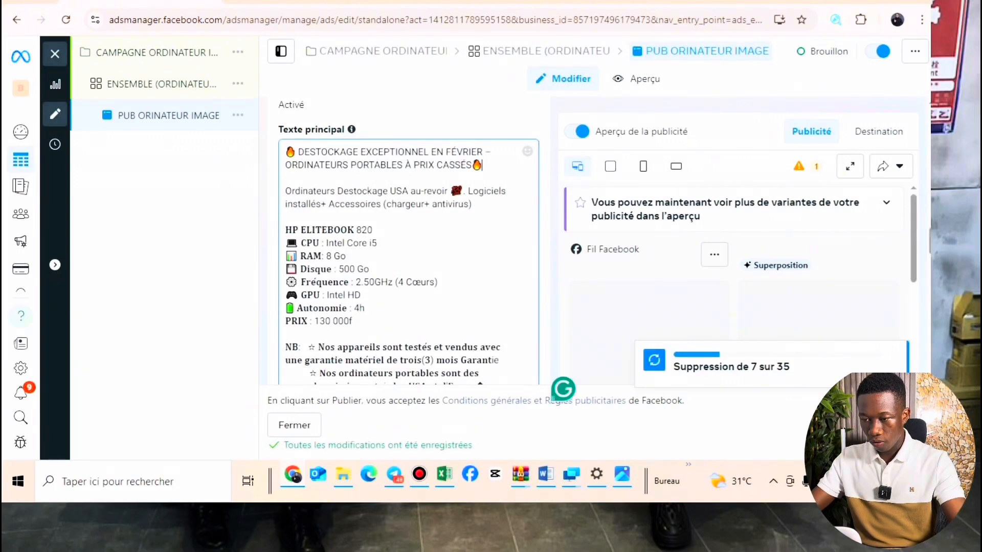
key("shift+Left")
key("ctrl+c")
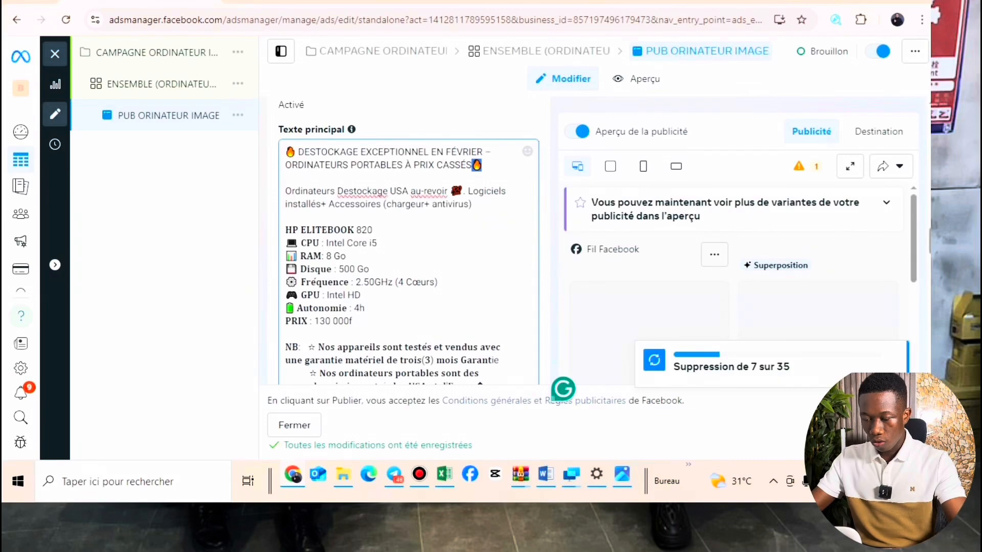
scroll(409, 240, "down", 5)
scroll(409, 240, "up", 1)
left_click(345, 162)
key("ctrl+v")
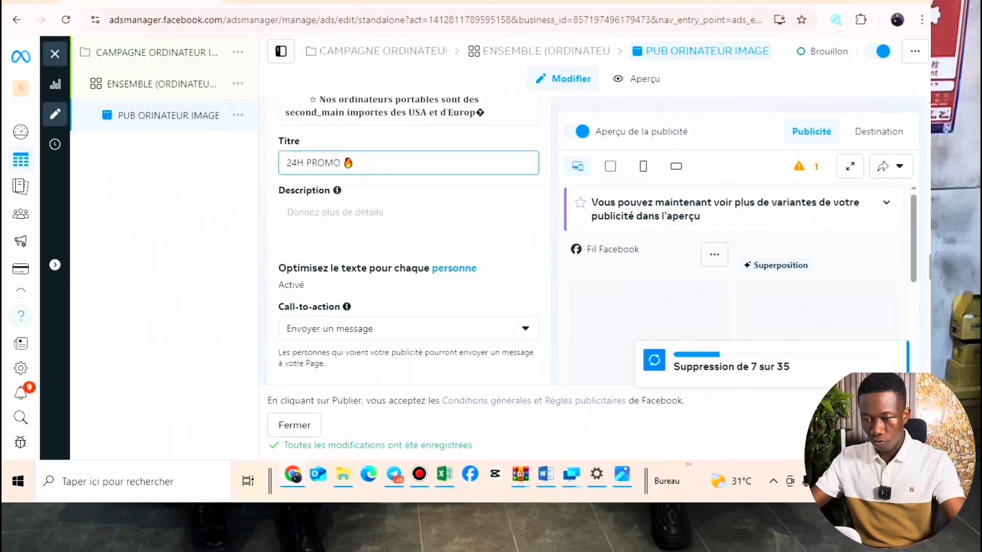
left_click(286, 163)
key("ctrl+v")
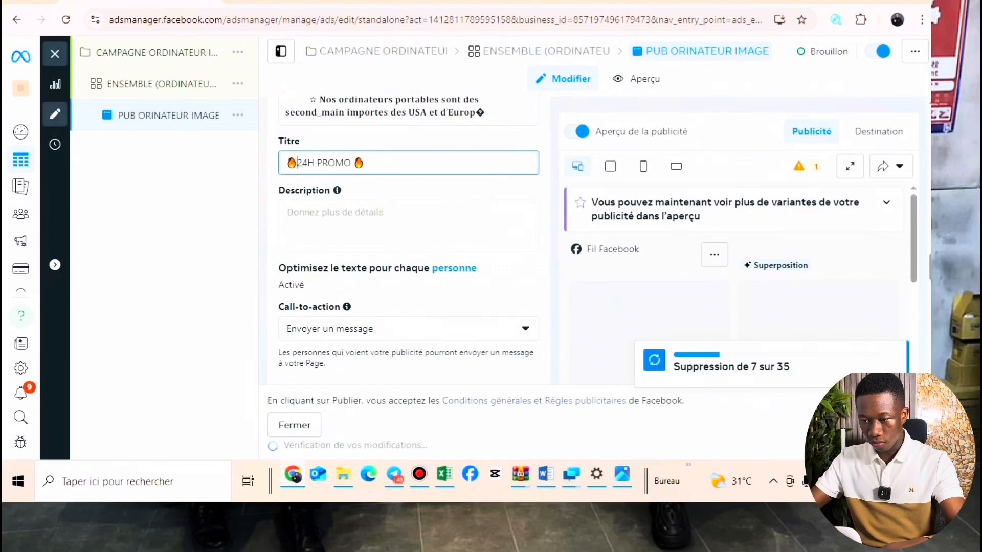
key("BackSpace")
left_click(419, 285)
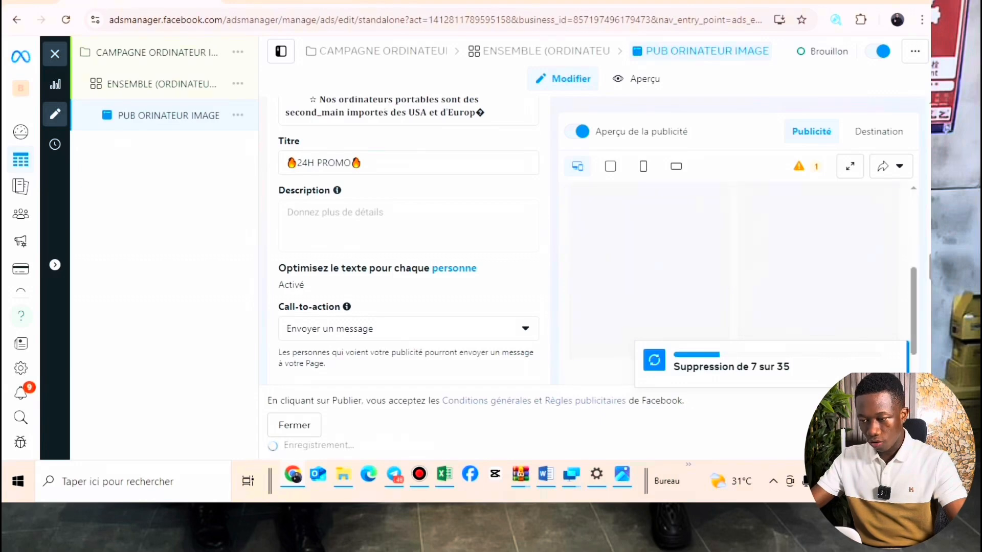
- Check the Facebook feed preview of the ad and look through the call-to-action options, keeping "Envoyer un message"
scroll(408, 240, "up", 2)
scroll(731, 266, "down", 1)
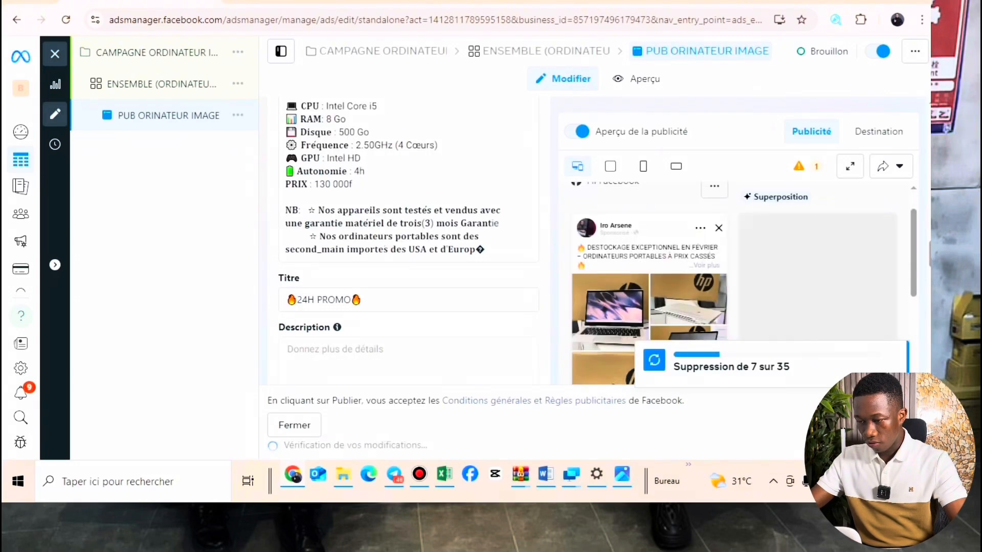
scroll(731, 266, "down", 3)
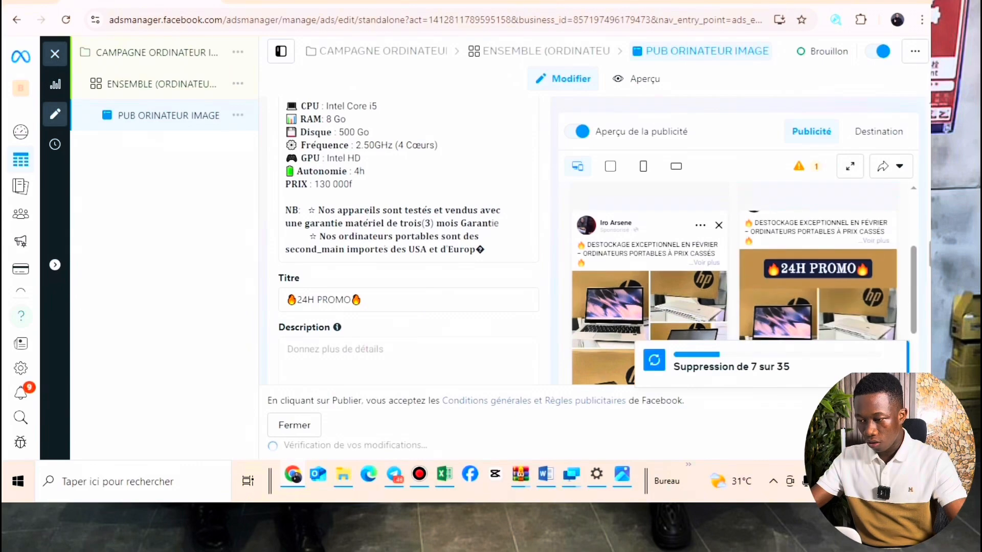
scroll(731, 266, "up", 1)
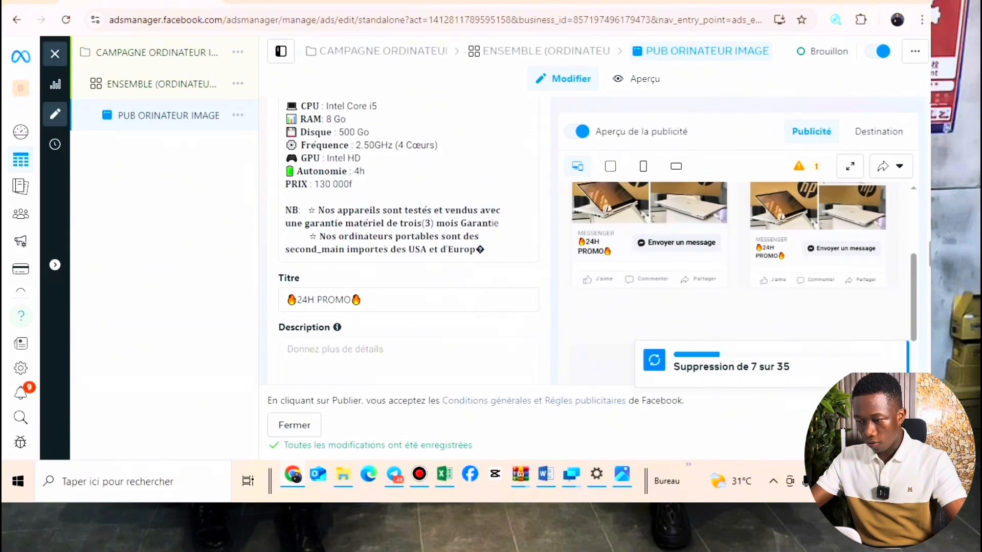
scroll(409, 240, "down", 5)
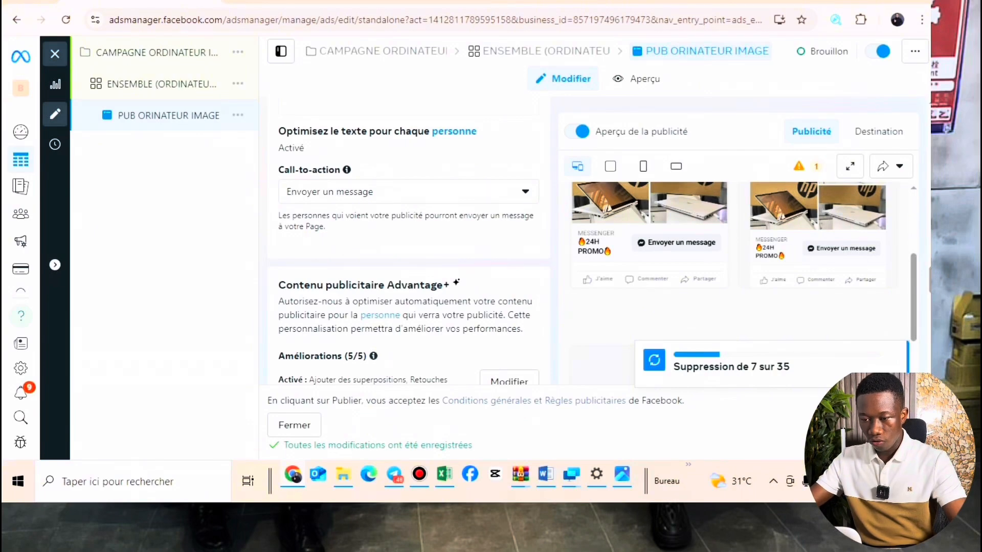
left_click(408, 191)
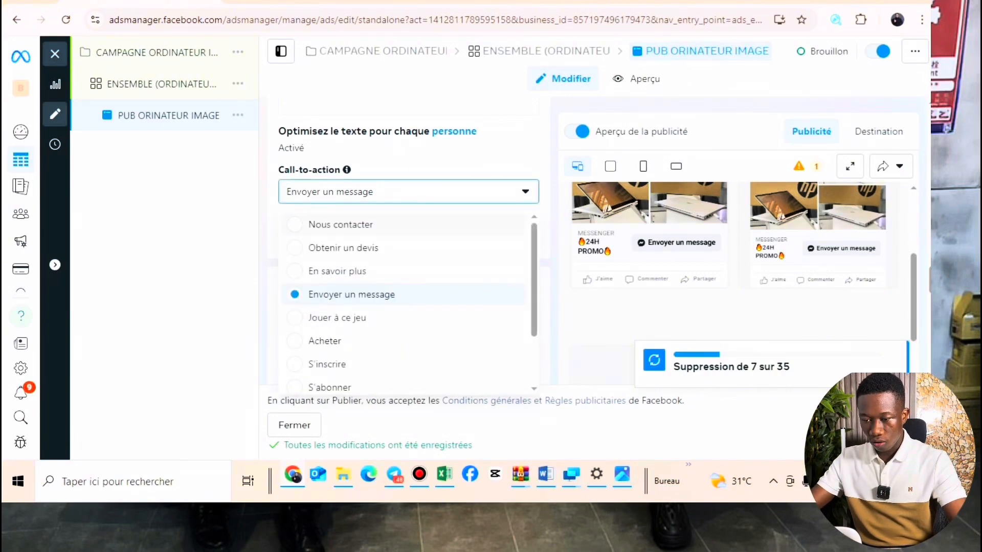
scroll(404, 291, "down", 1)
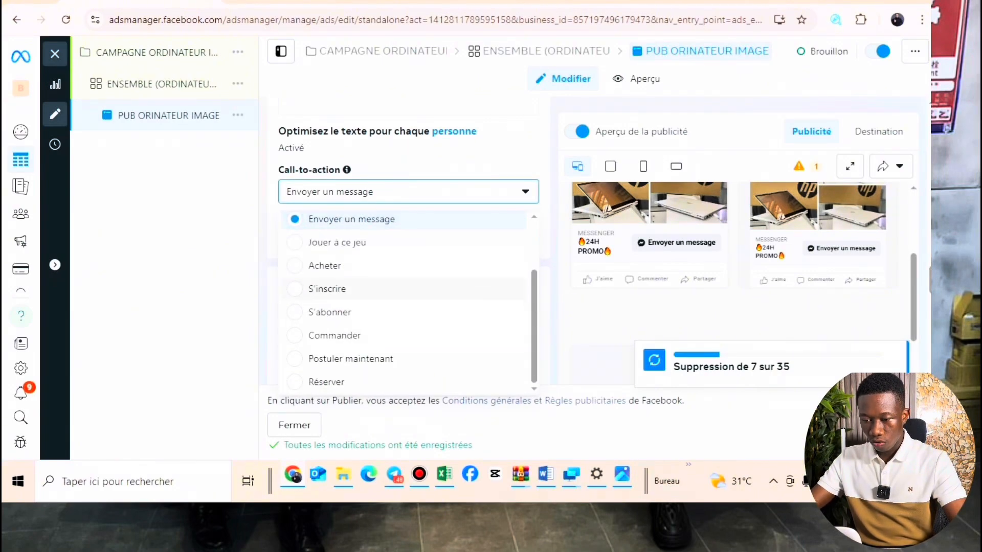
scroll(404, 307, "up", 1)
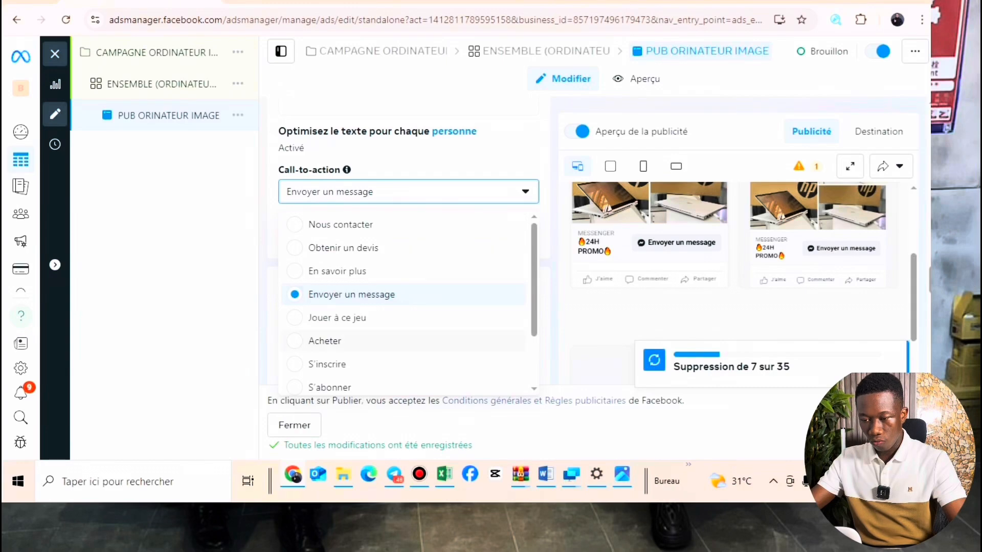
left_click(249, 204)
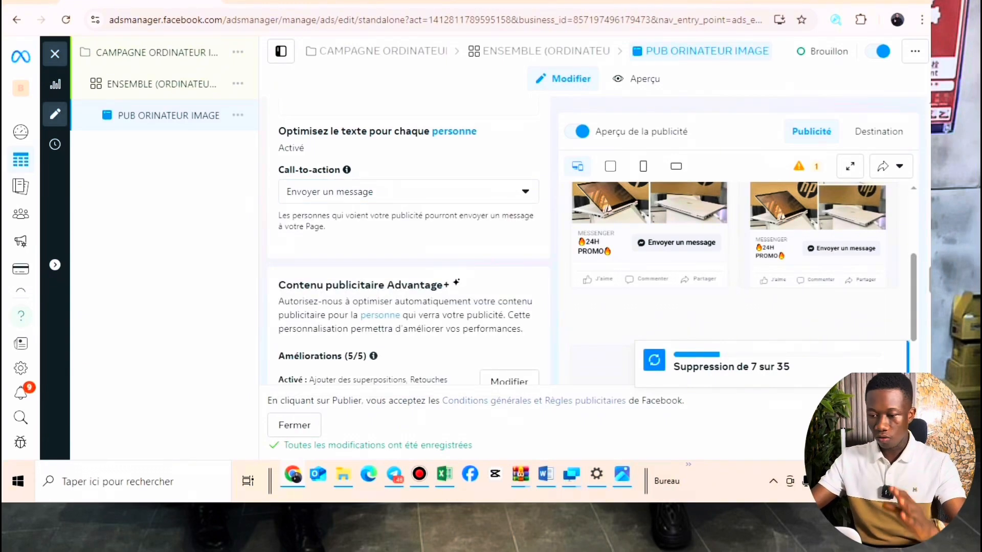
- Review the ad's message template, tracking and format settings together with its feed preview
scroll(407, 240, "down", 10)
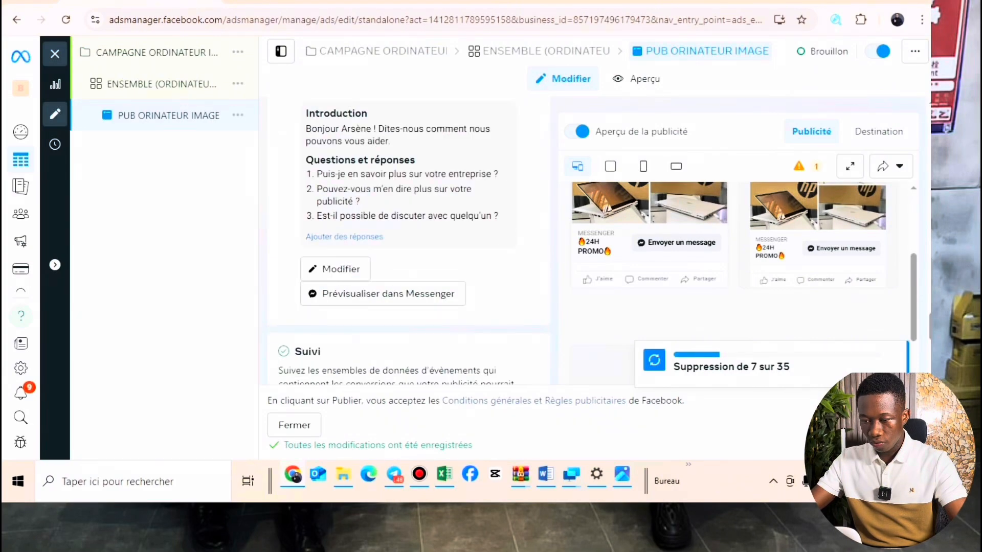
scroll(406, 240, "down", 2)
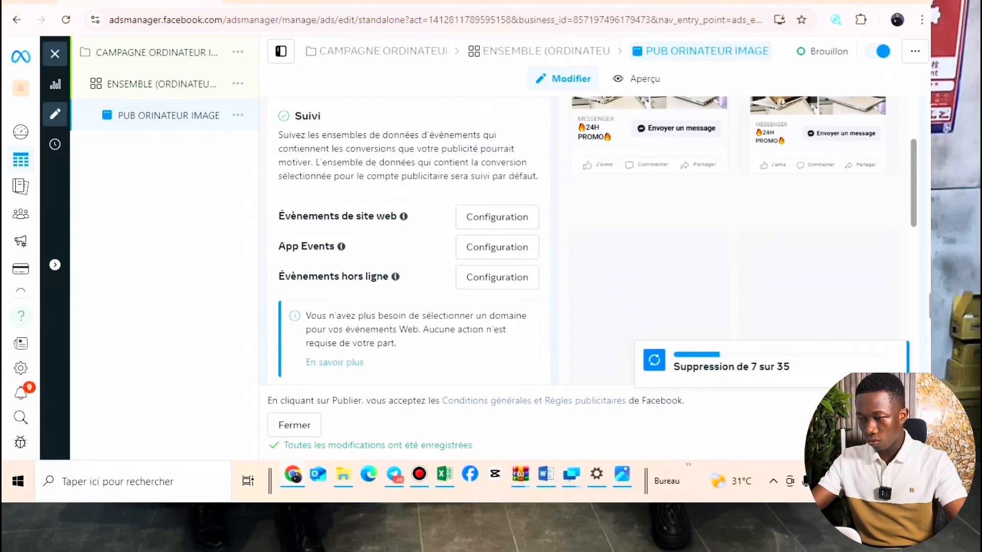
scroll(406, 241, "up", 6)
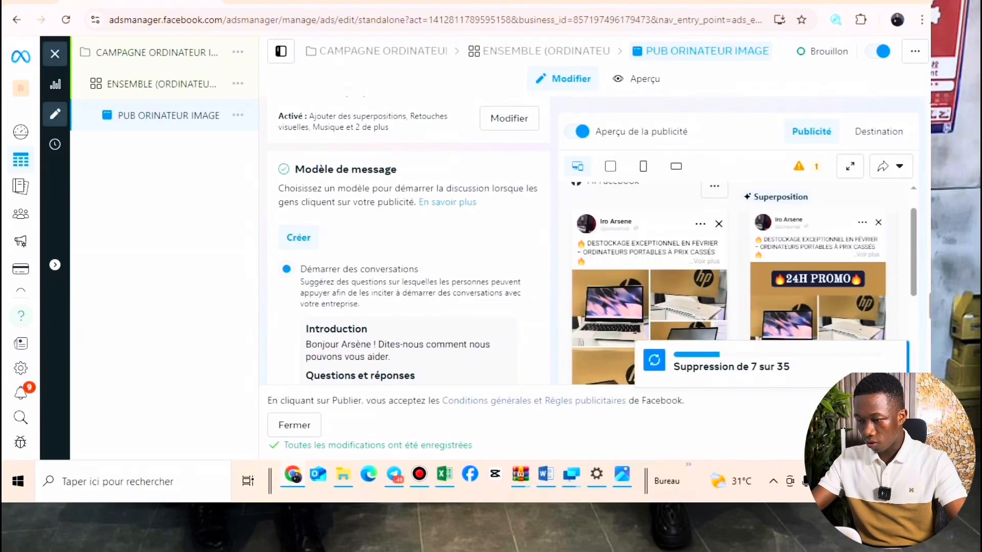
scroll(407, 241, "up", 10)
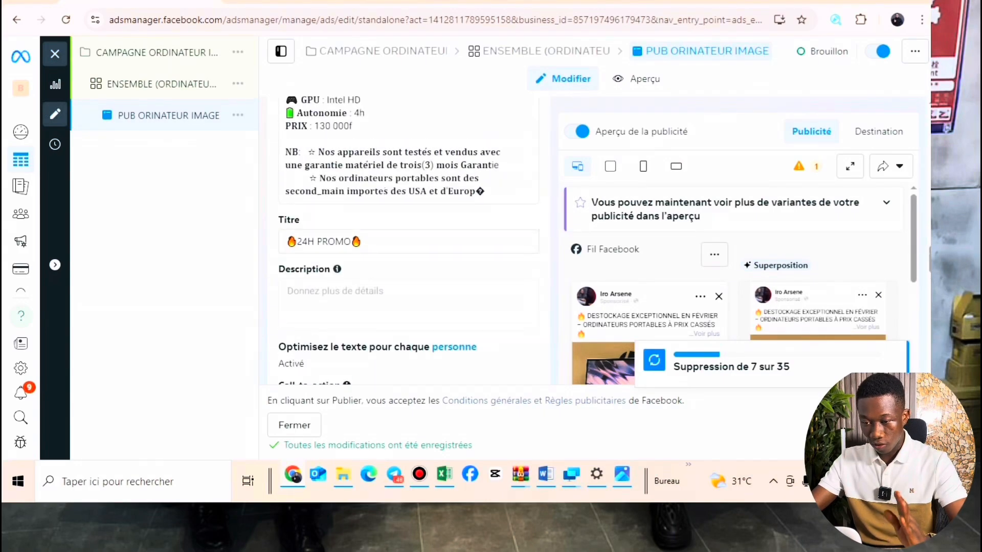
scroll(406, 241, "up", 10)
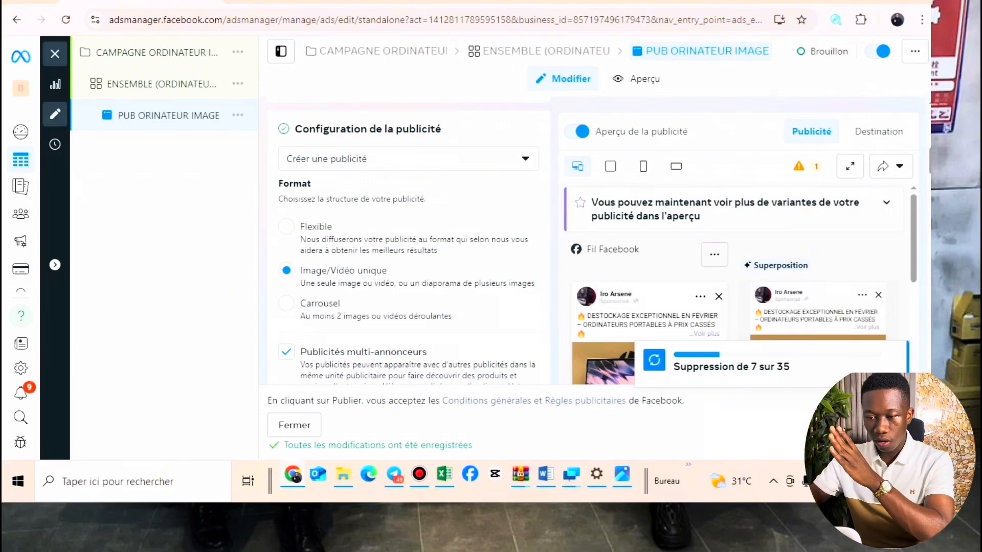
scroll(728, 276, "down", 4)
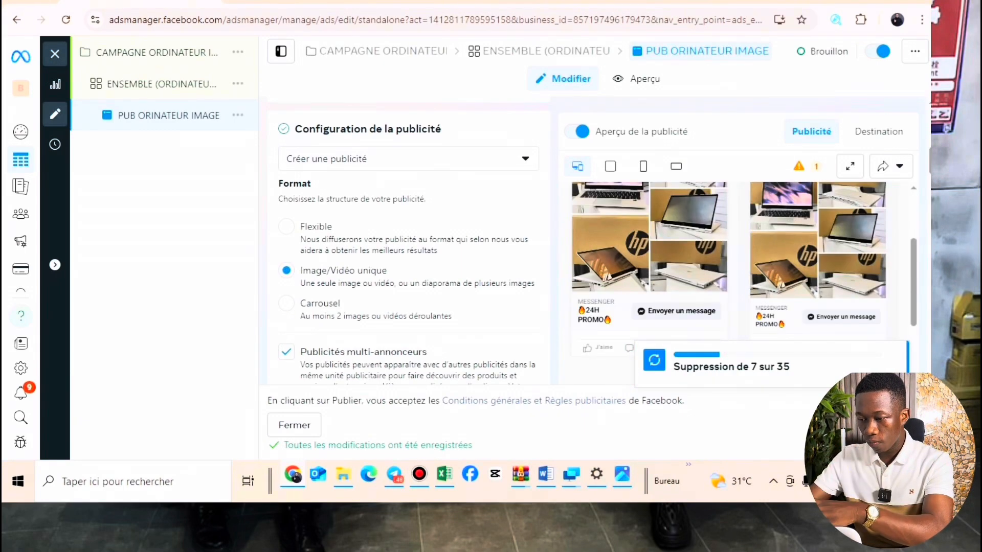
scroll(736, 260, "up", 4)
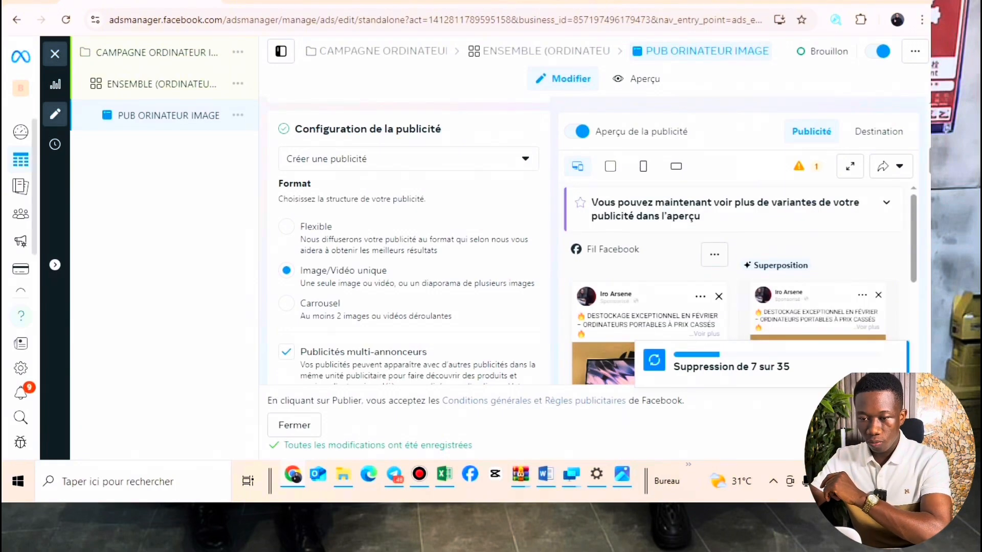
- Make a quick duplicate of the ad set "ENSEMBLE (ORDINATEUR) IMAGE 1" within the same campaign
left_click(162, 84)
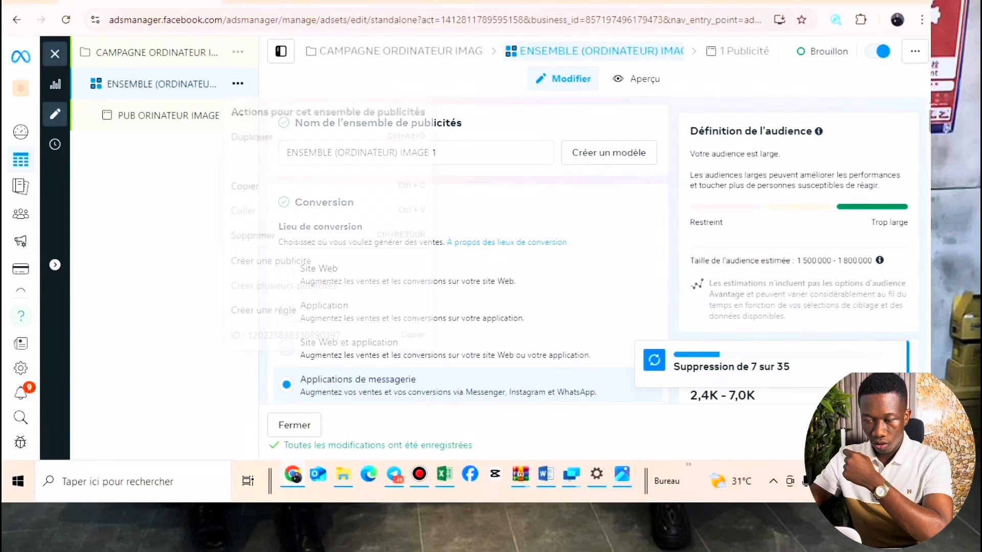
left_click(238, 83)
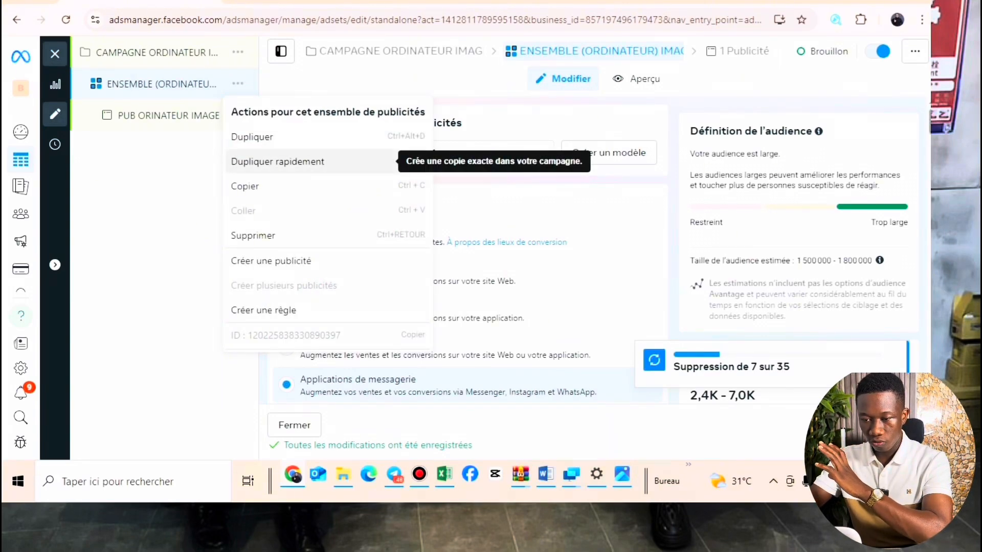
left_click(277, 161)
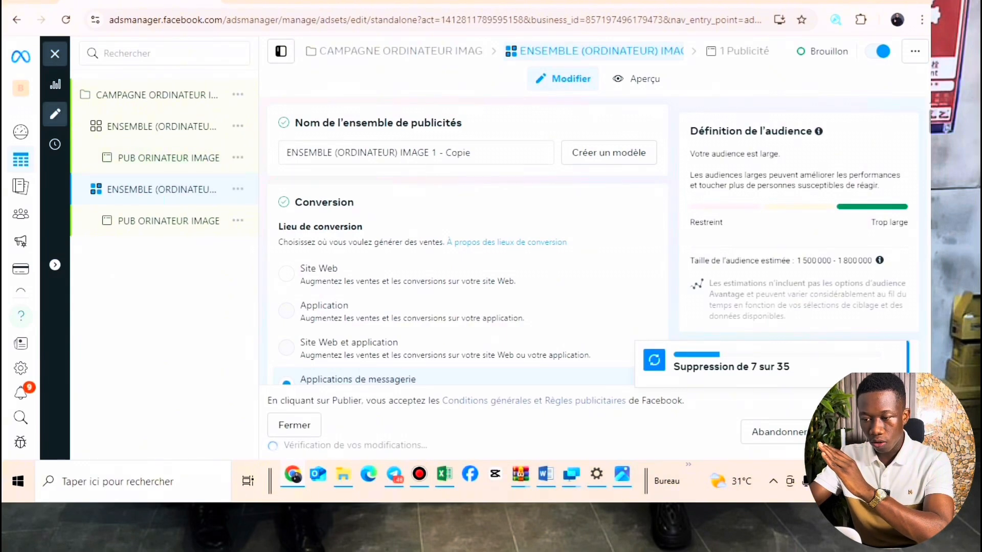
scroll(467, 245, "down", 10)
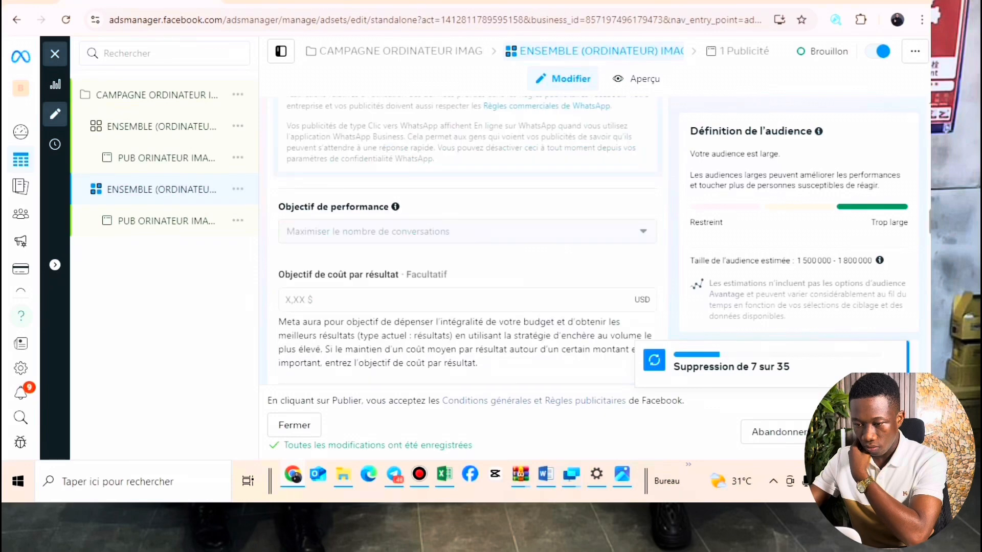
- Remove the MacBook Pro, Ordinateur portable, ordinateurs, PC and Desktop computers interests from the duplicated ad set's detailed targeting
scroll(468, 245, "down", 10)
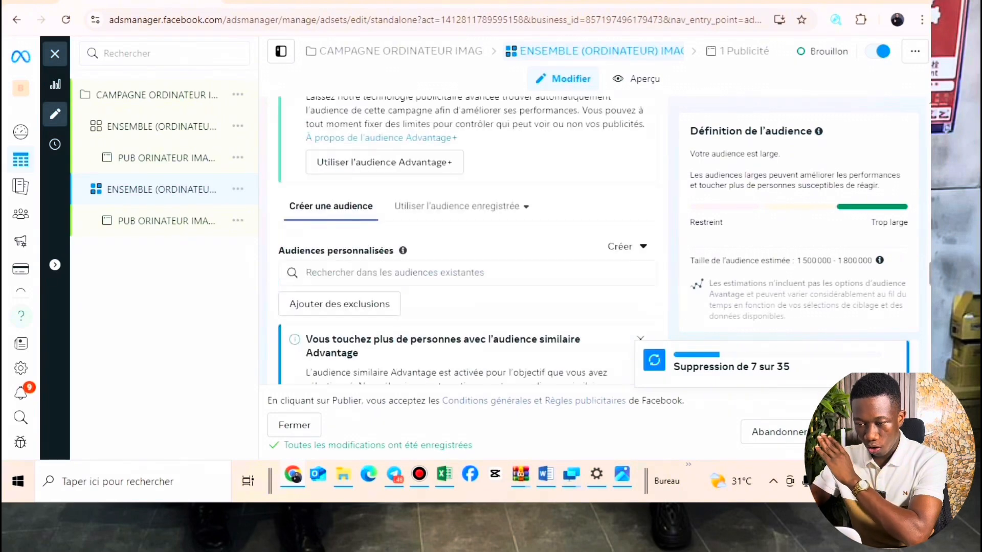
scroll(467, 246, "down", 6)
scroll(467, 246, "up", 2)
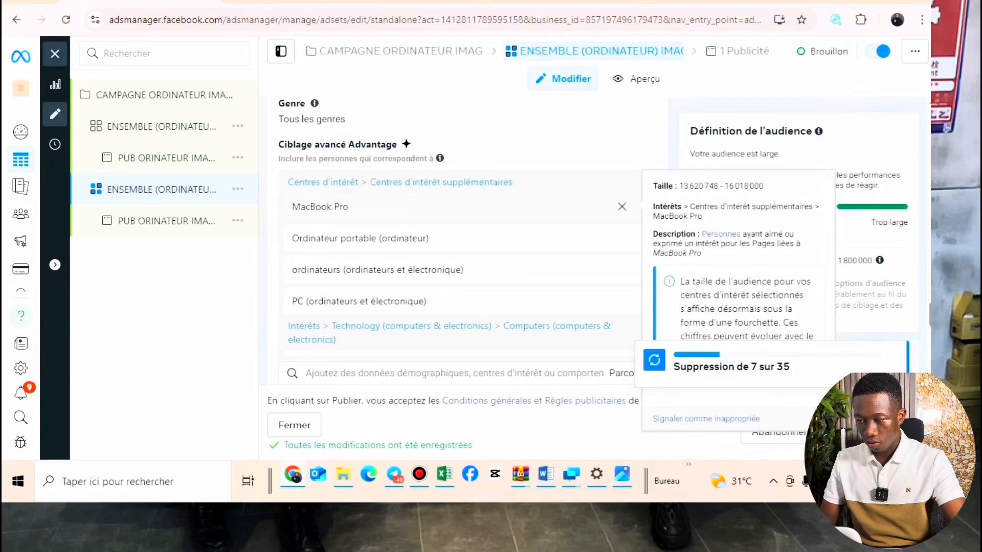
left_click(622, 207)
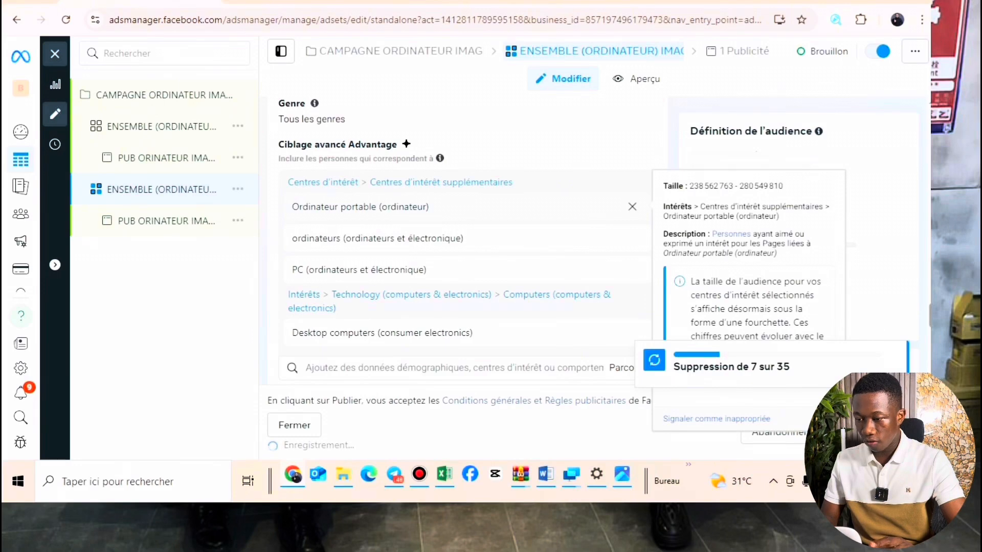
left_click(632, 206)
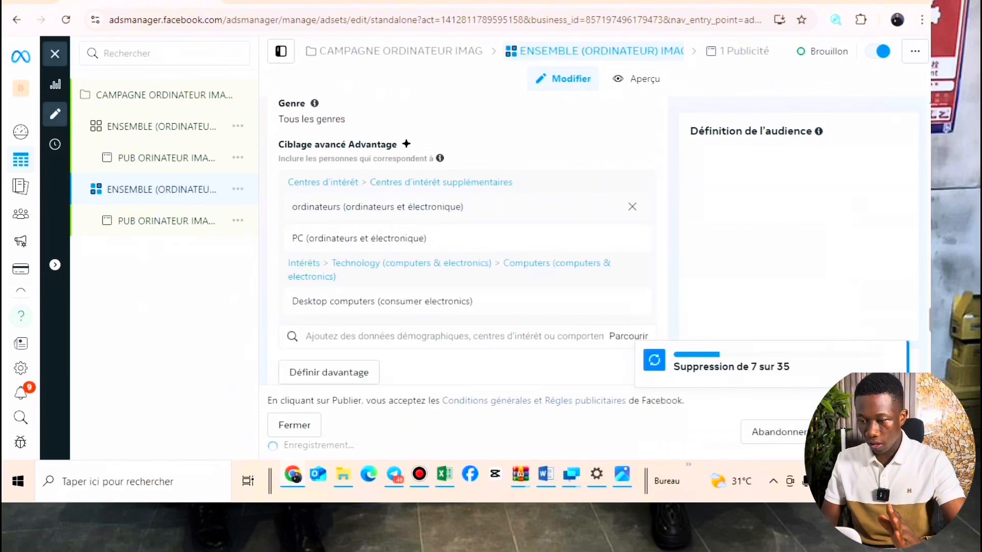
left_click(632, 207)
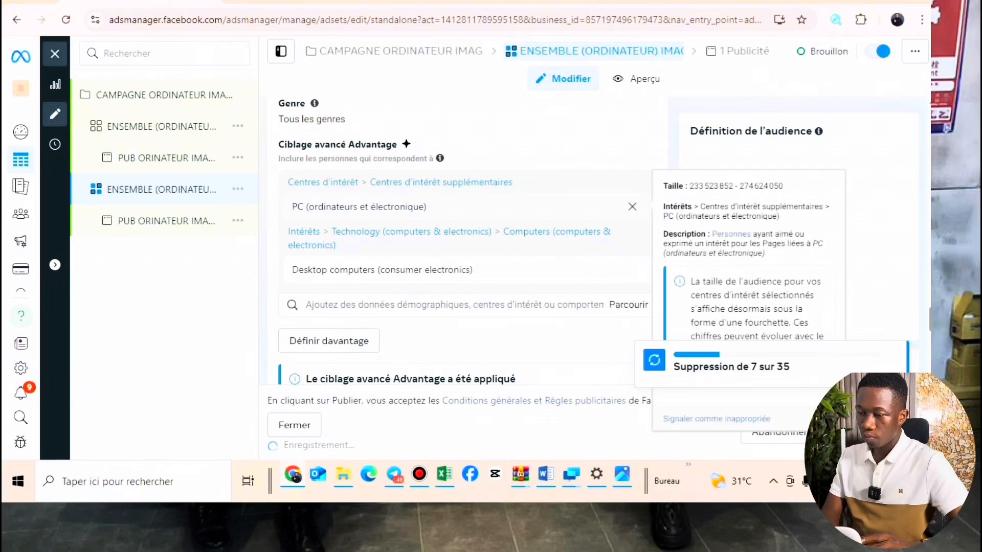
left_click(632, 207)
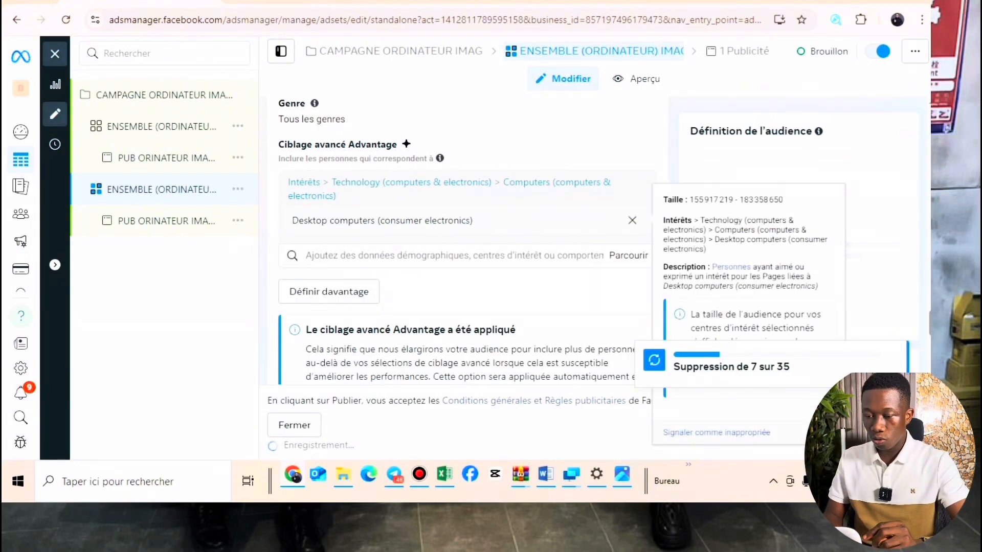
left_click(632, 220)
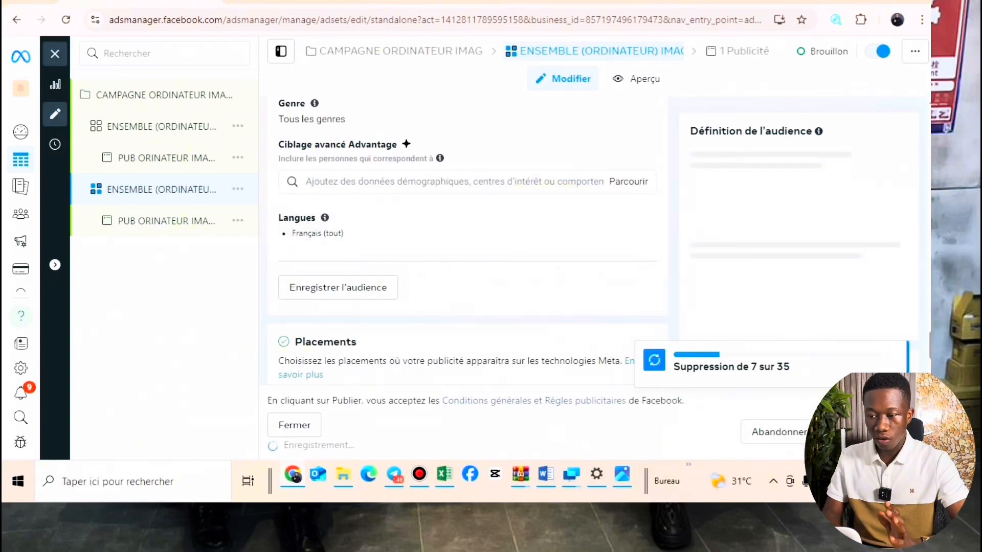
- Add the interests Téléphone, Téléphones mobiles (smartphone), Smartphones and Appareil mobile (électronique grand public) to the duplicated ad set's detailed targeting
left_click(454, 182)
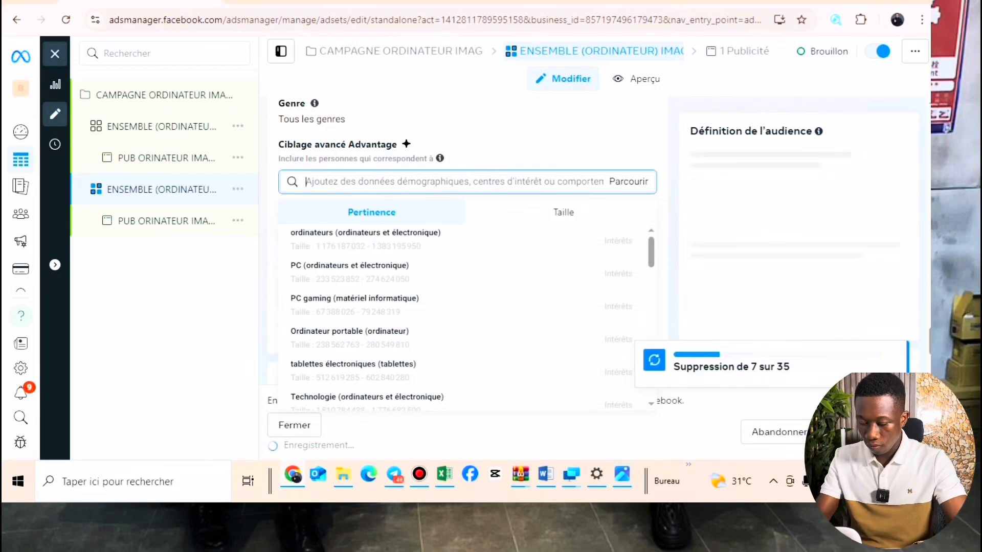
type("TELEPHONE")
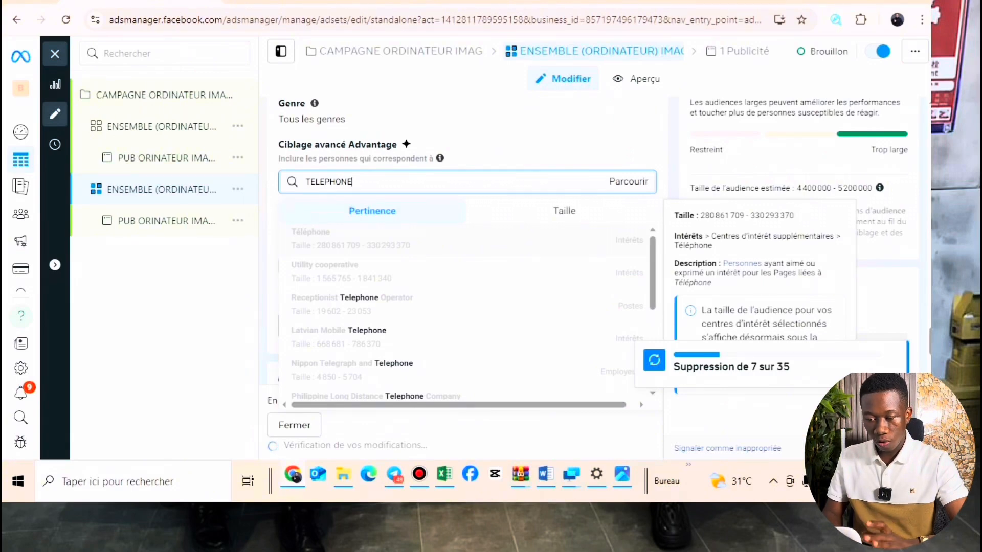
key("Return")
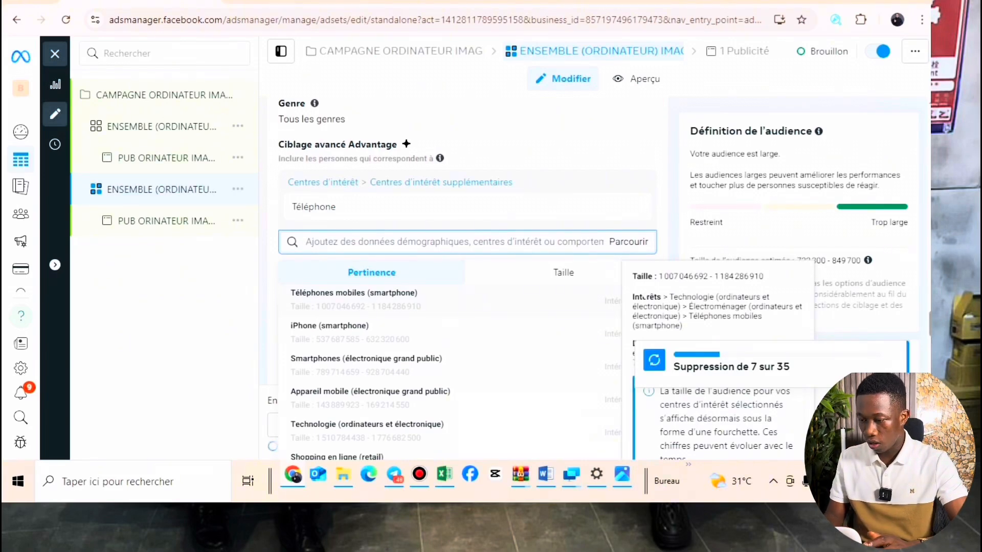
left_click(355, 300)
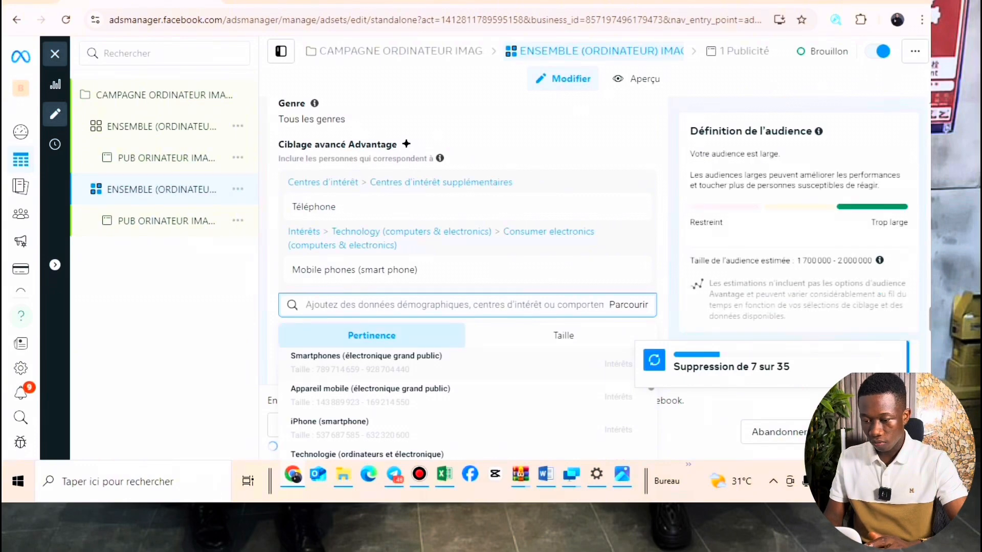
left_click(367, 362)
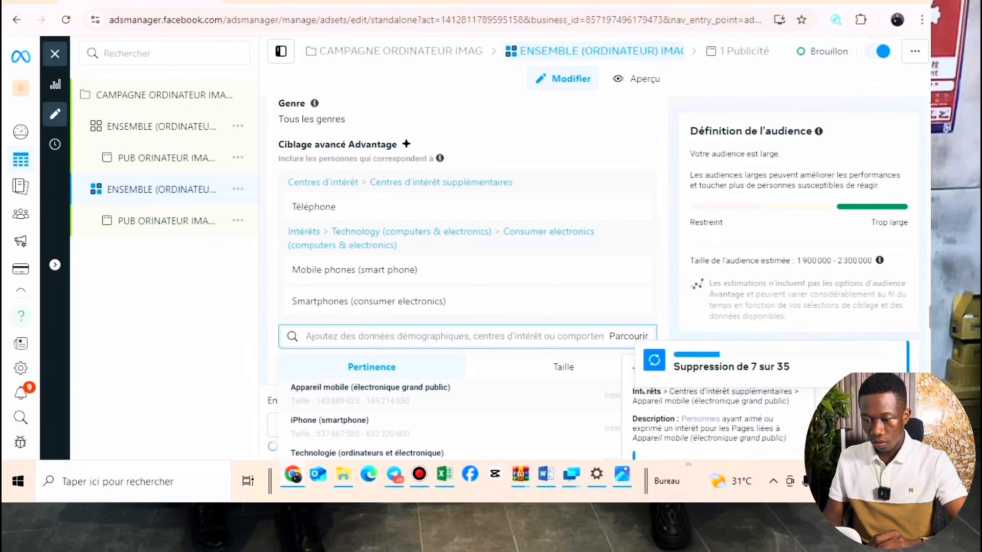
left_click(370, 391)
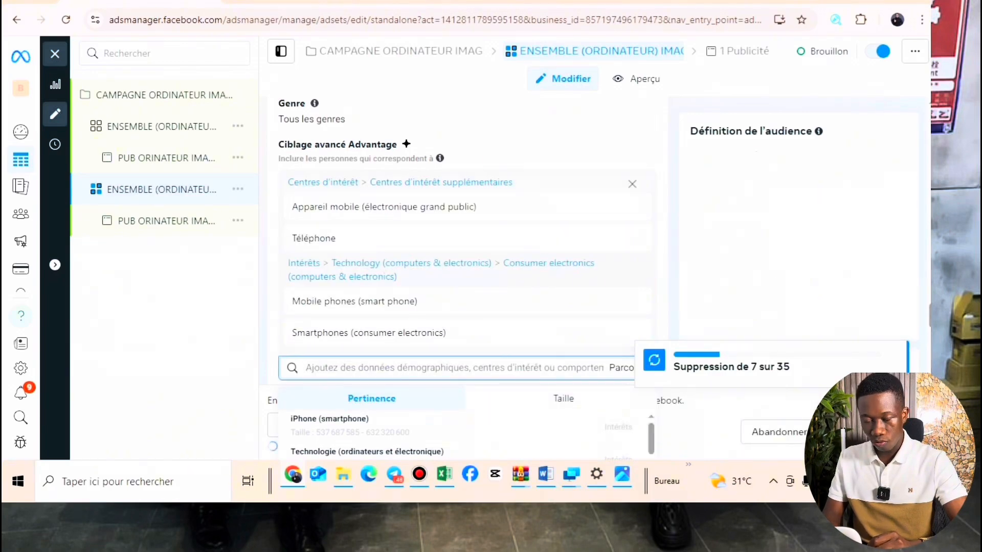
- Rename the duplicated ad set as "ENSEMBLE (TELEPHONE) IMAGE 2"
scroll(465, 240, "up", 15)
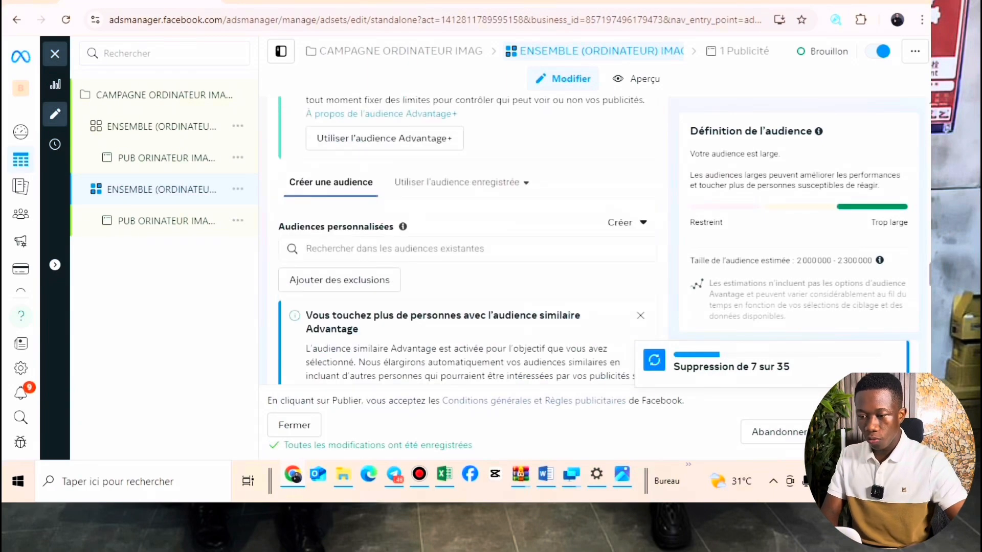
scroll(465, 240, "up", 10)
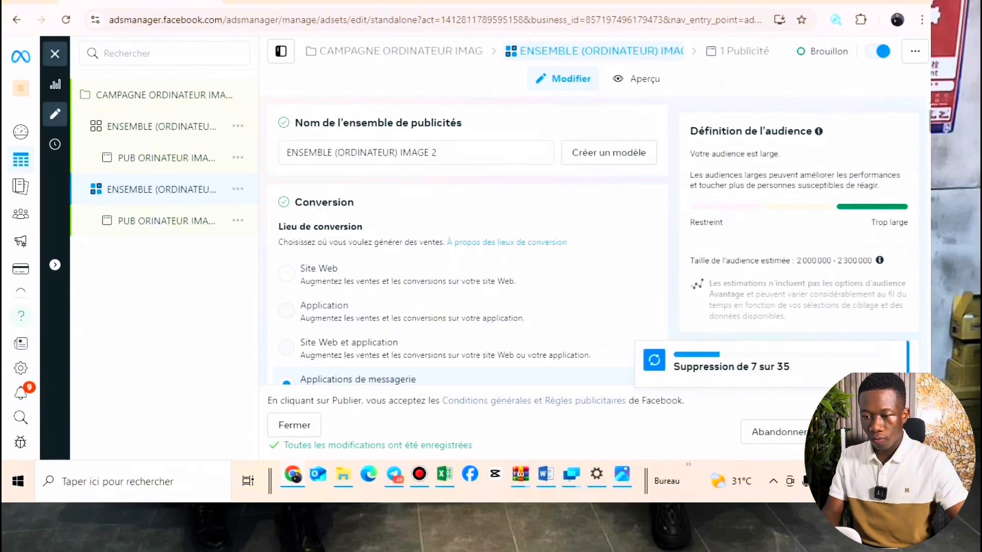
left_click(395, 153)
key("BackSpace")
key("BackSpace")
key("BackSpace")
key("BackSpace")
key("BackSpace")
key("BackSpace")
key("BackSpace")
key("BackSpace")
key("BackSpace")
key("BackSpace")
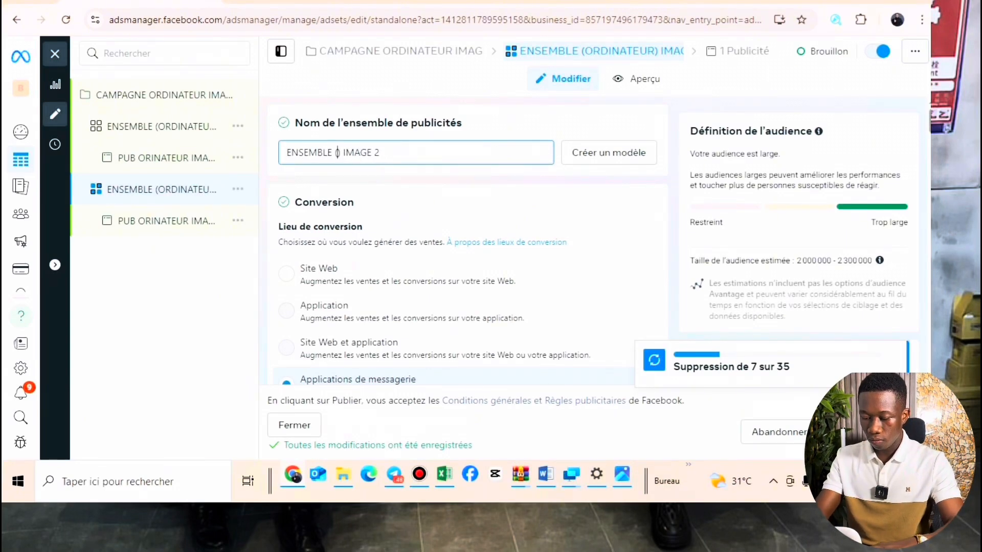
type("TELEPHONE")
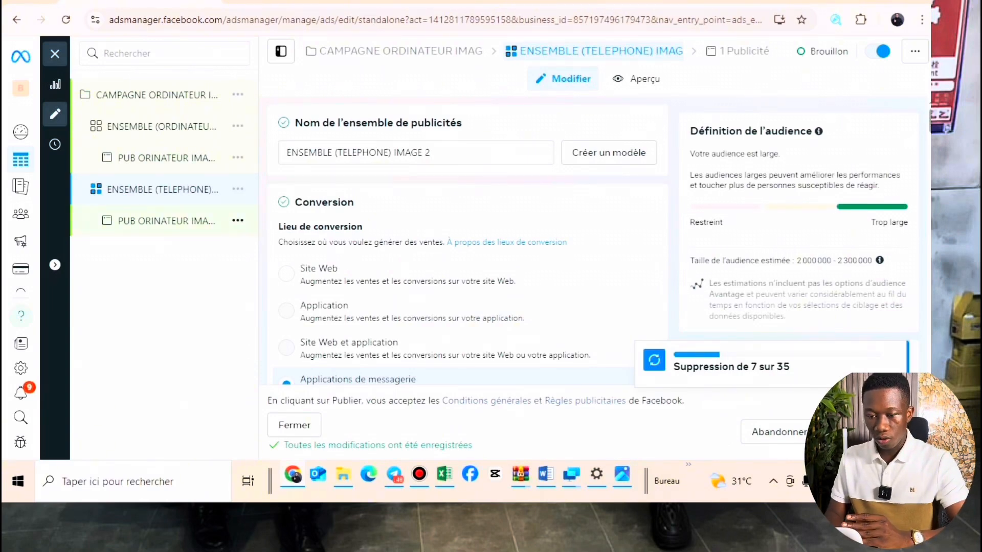
- Rename the ad inside the TELEPHONE ad set as "PUB TELEPHONE IMAGE"
double_click(166, 221)
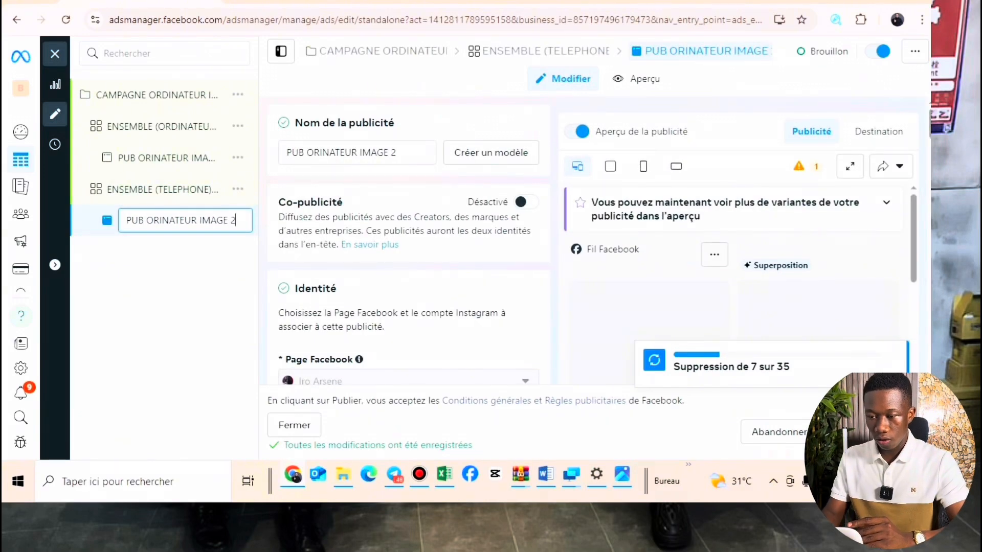
left_click(356, 153)
key("BackSpace")
key("BackSpace")
key("BackSpace")
key("BackSpace")
key("BackSpace")
key("BackSpace")
key("BackSpace")
key("BackSpace")
key("BackSpace")
type("TELEPHONE")
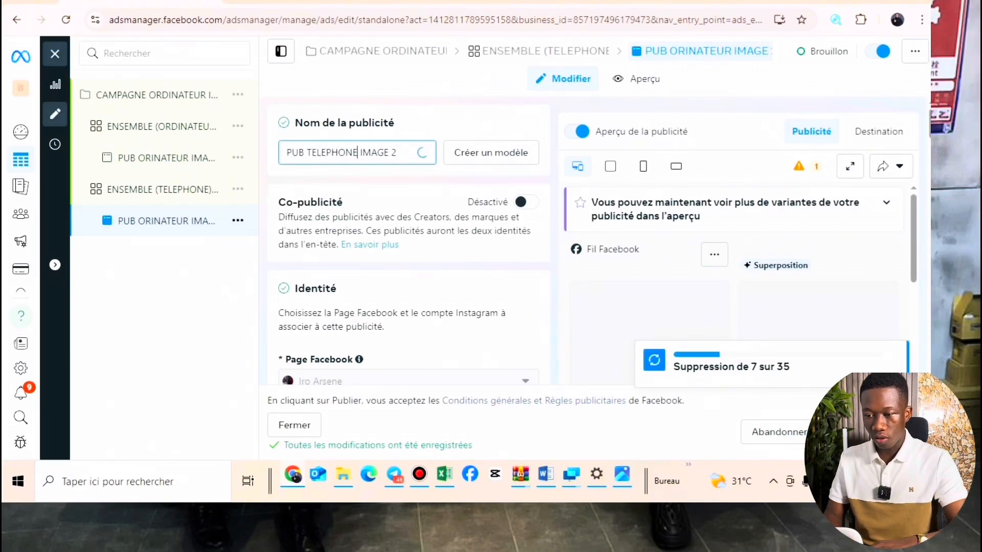
key("BackSpace")
key("BackSpace")
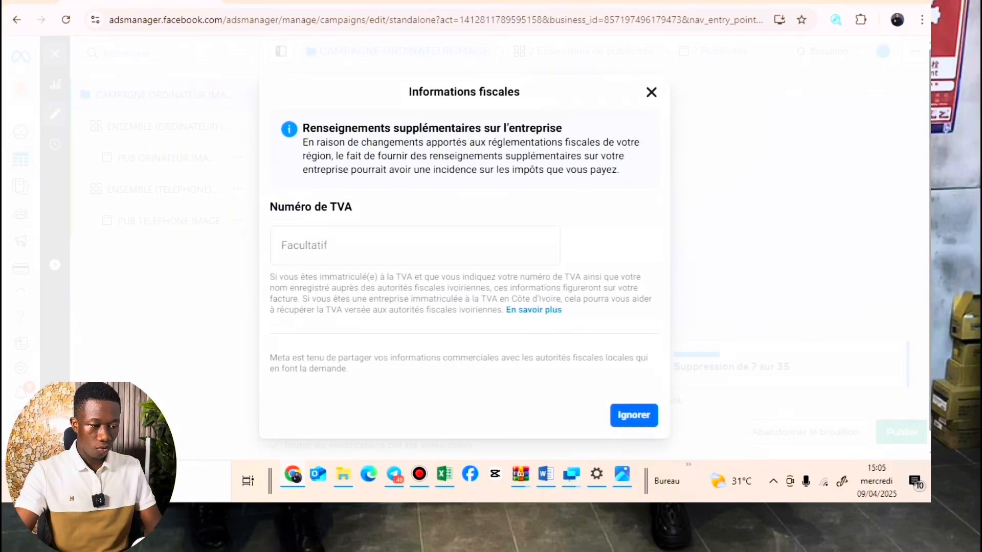
- Skip the optional tax information, and reload the campaign list with all campaign, ad set and ad selections cleared
left_click(634, 415)
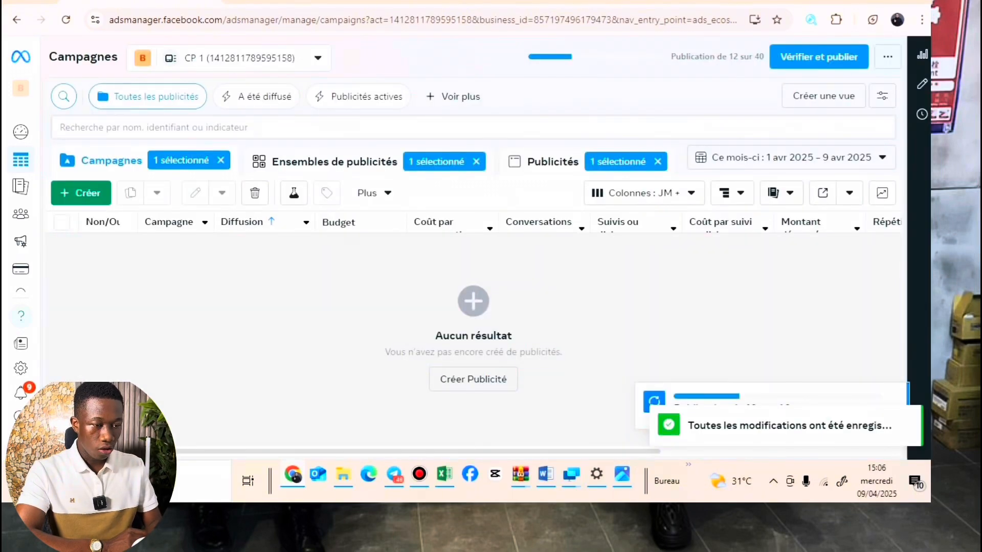
left_click(476, 161)
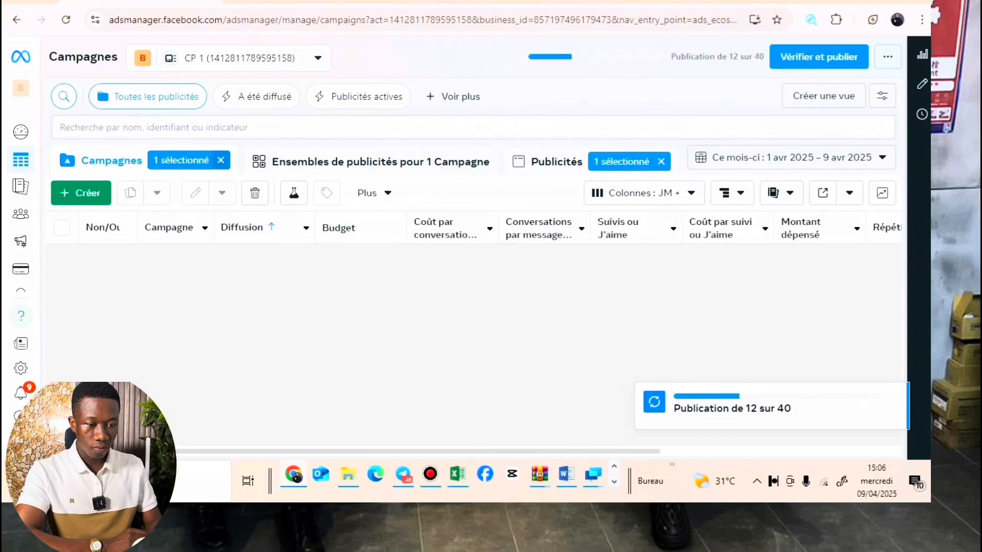
left_click(221, 160)
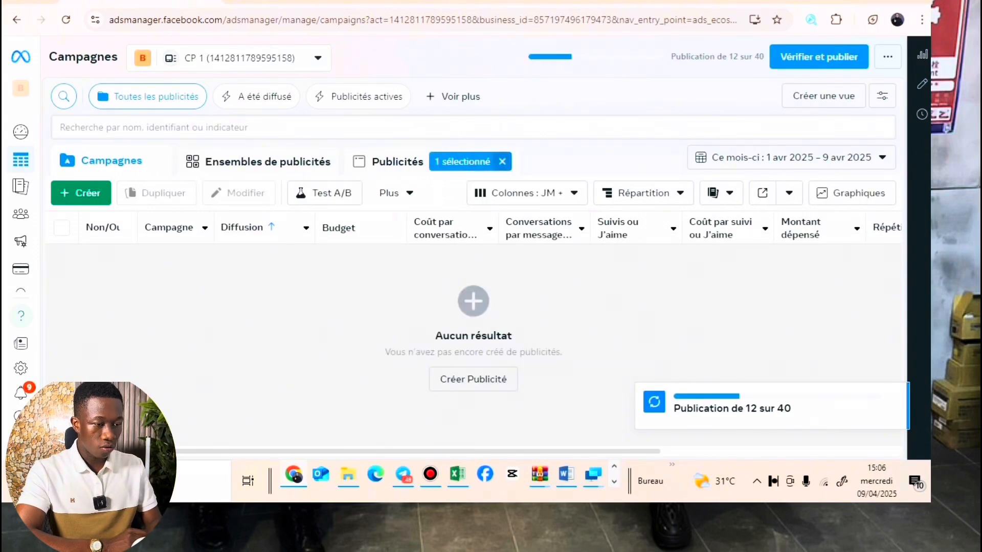
left_click(502, 161)
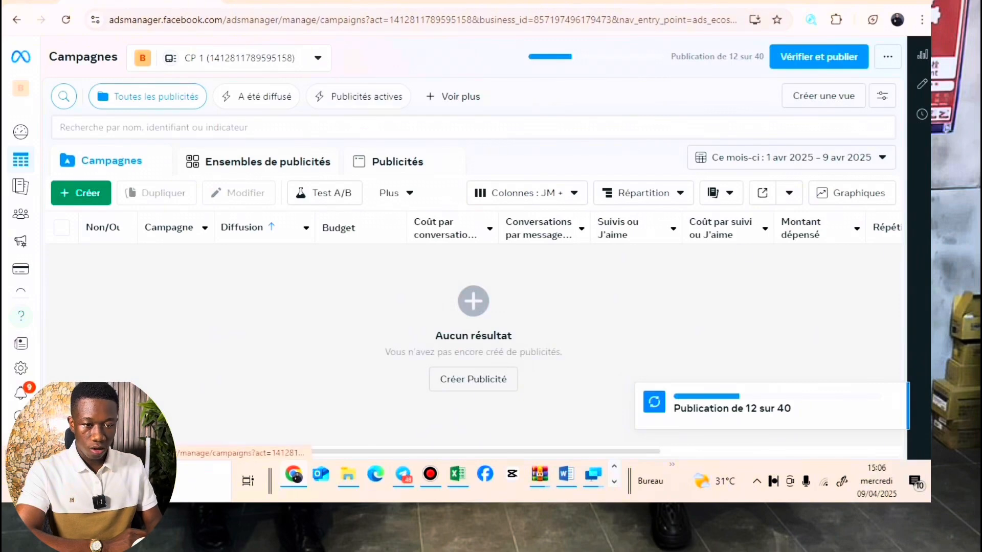
left_click(65, 20)
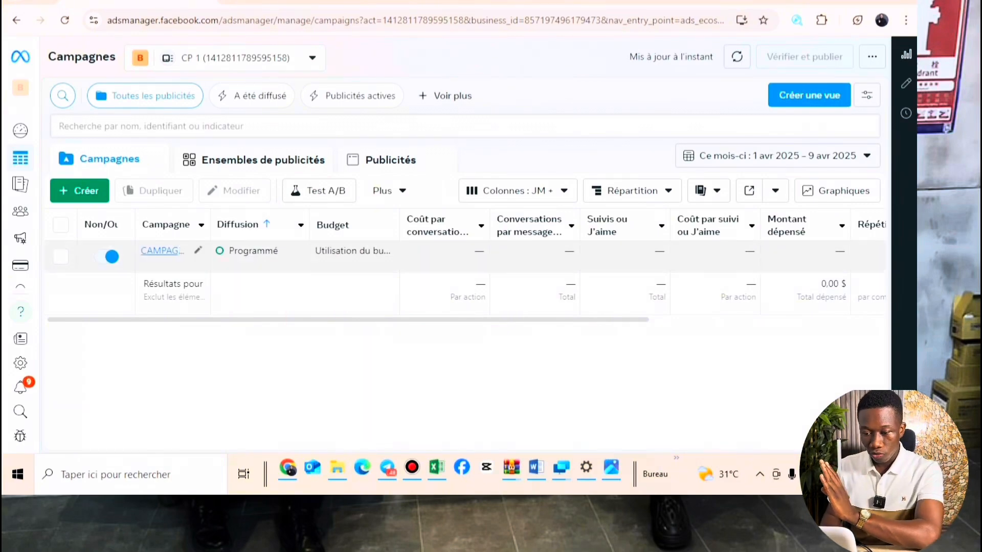
- Widen the Campagne column and duplicate CAMPAGNE ORDINATEUR IMAGE as one copy, keeping existing reactions, comments and shares on the new ads
left_click_drag(208, 225, 277, 225)
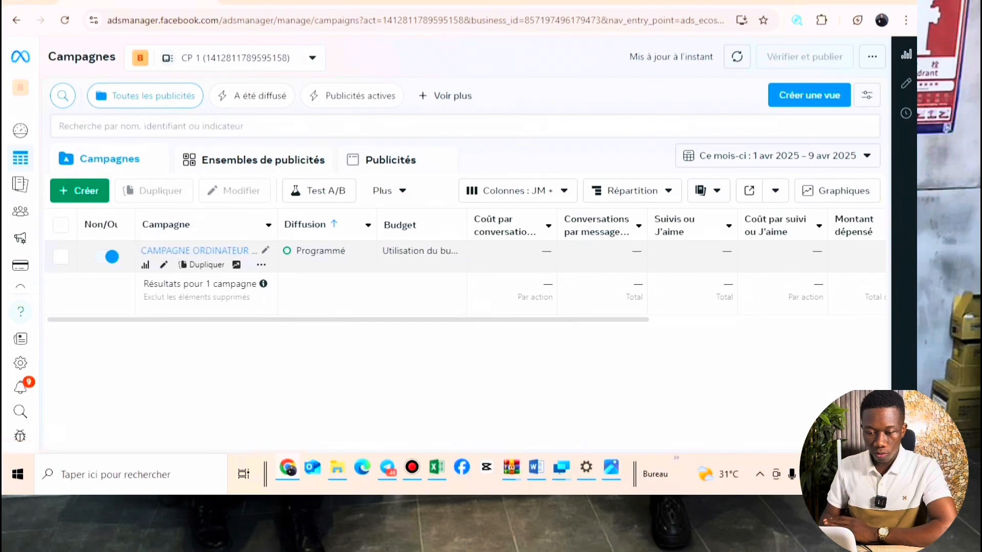
left_click(60, 256)
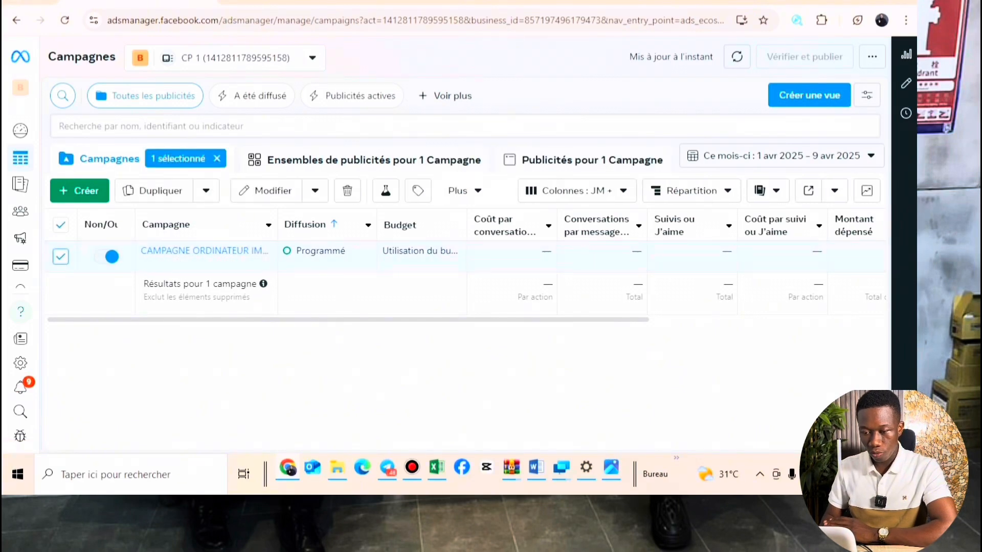
left_click(154, 191)
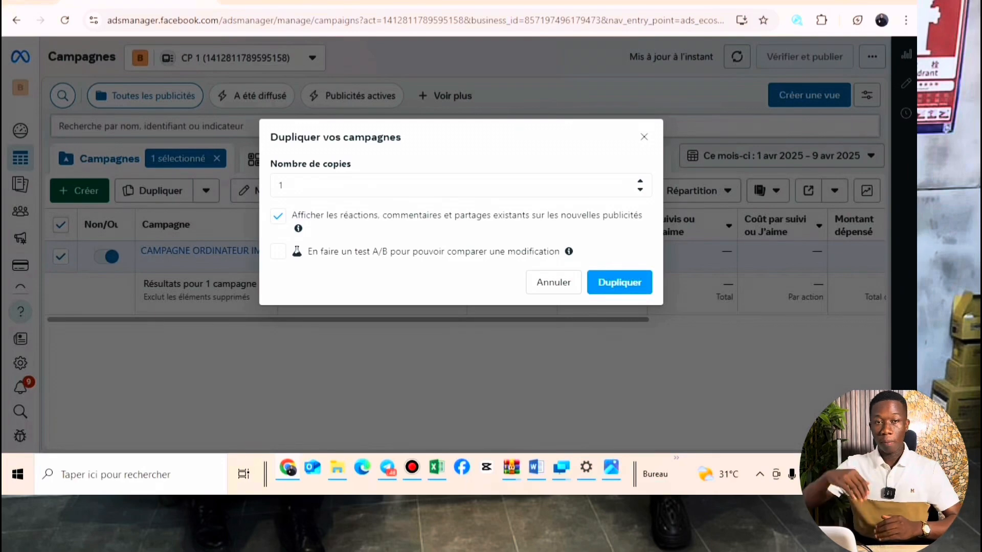
left_click(285, 185)
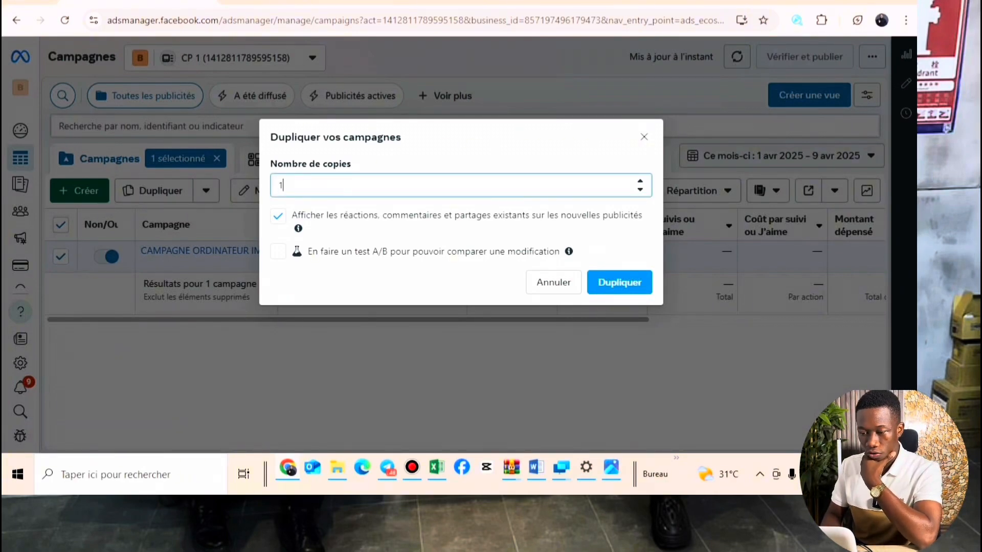
left_click(619, 282)
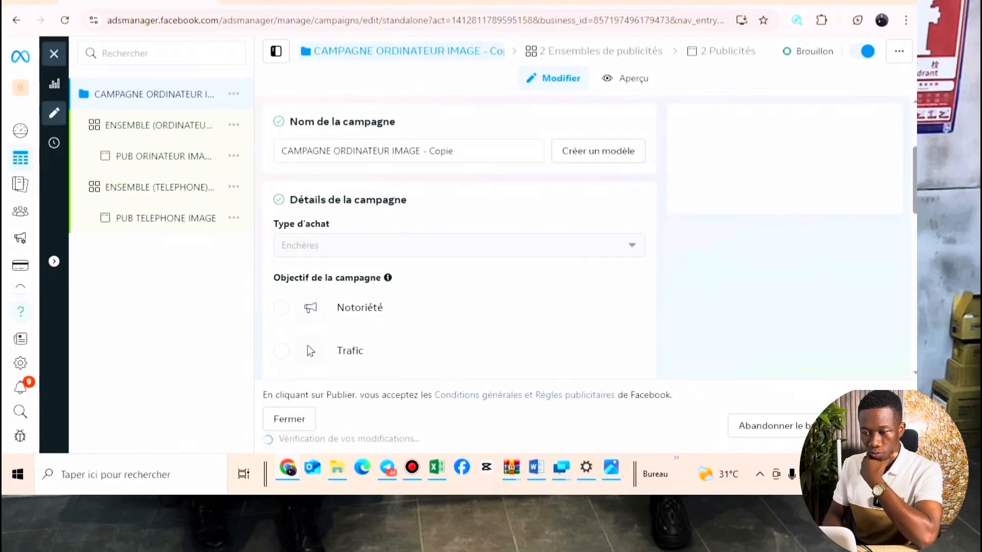
- Rename the campaign copy as "CAMPAGNE ORDINATEUR VIDEO"
scroll(460, 235, "down", 3)
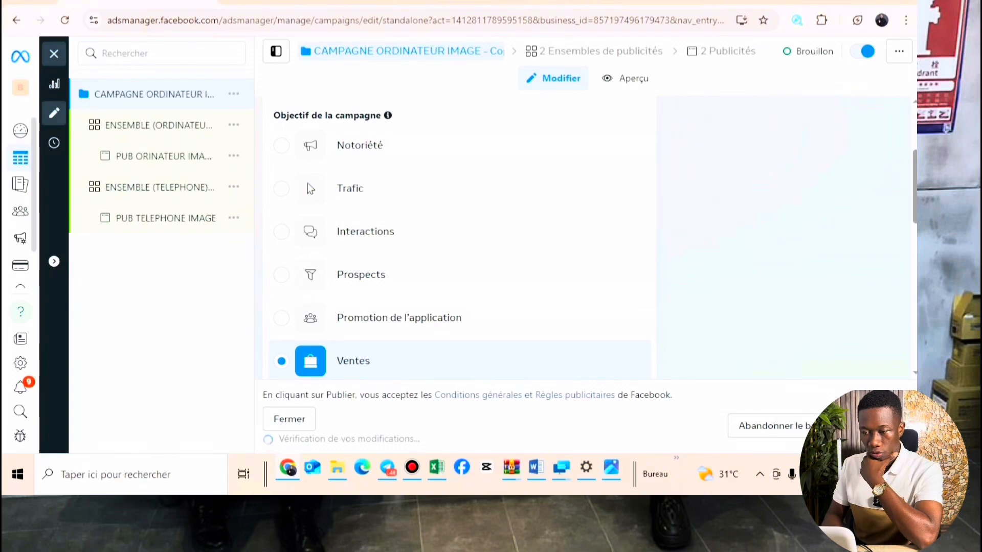
scroll(460, 235, "up", 3)
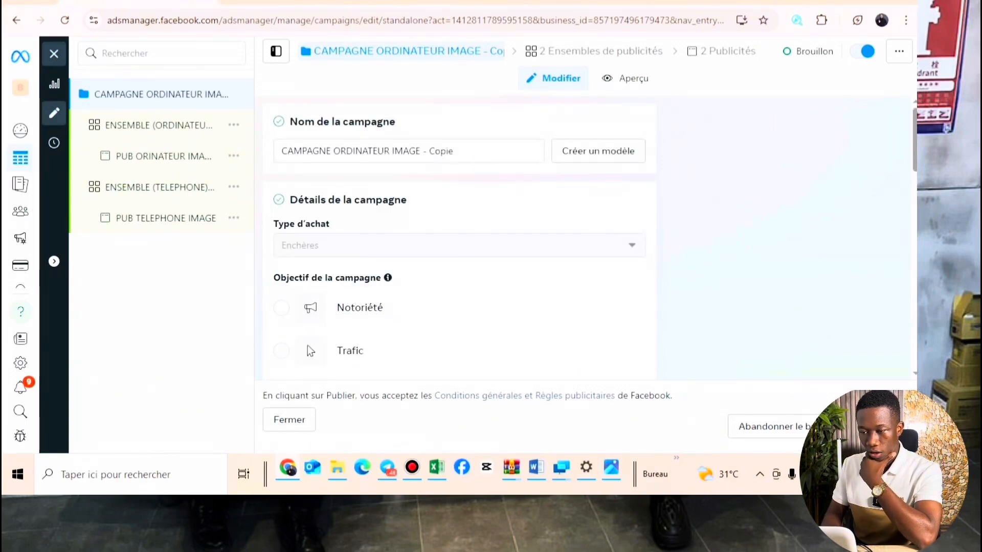
left_click(392, 151)
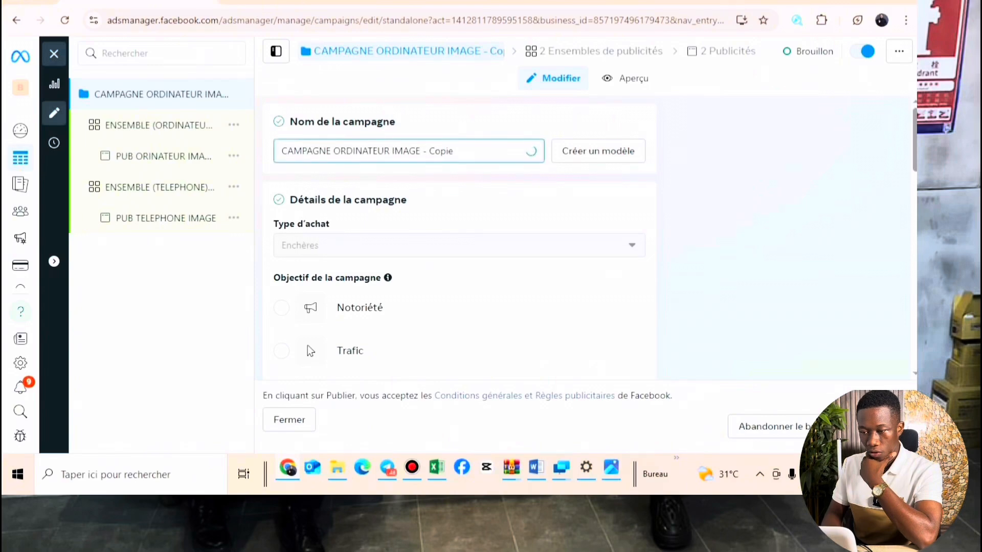
key("shift+End")
type("VIDEO")
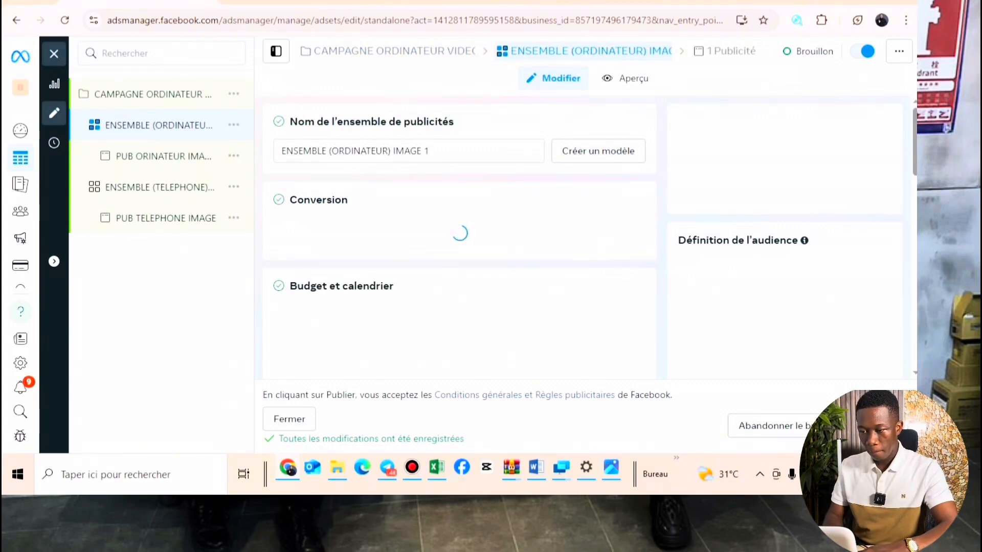
- Rename the computer ad set in the duplicated campaign as "ENSEMBLE (ORDINATEUR) VIDEO"
key("BackSpace")
key("BackSpace")
key("BackSpace")
key("BackSpace")
key("BackSpace")
key("BackSpace")
key("BackSpace")
key("BackSpace")
key("BackSpace")
key("BackSpace")
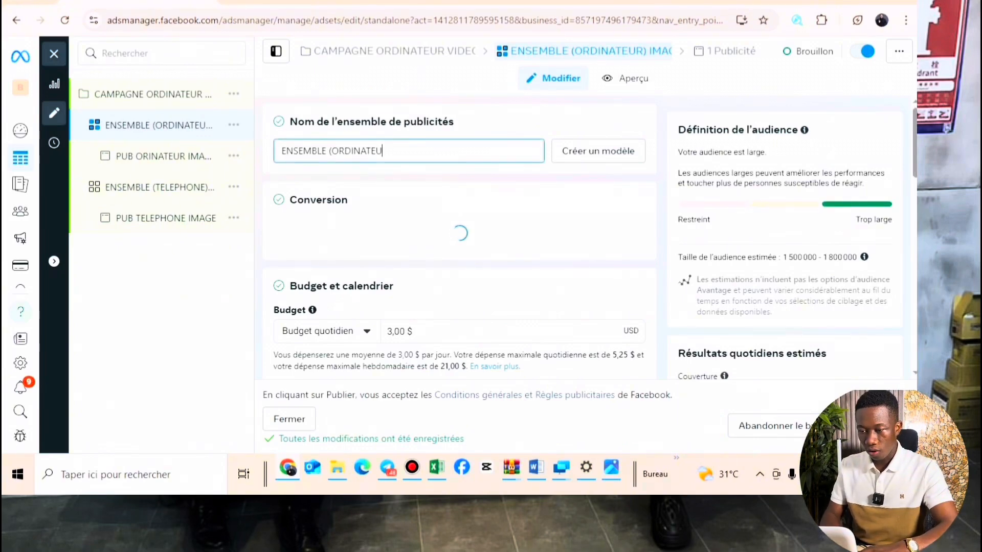
type("R VIDEO")
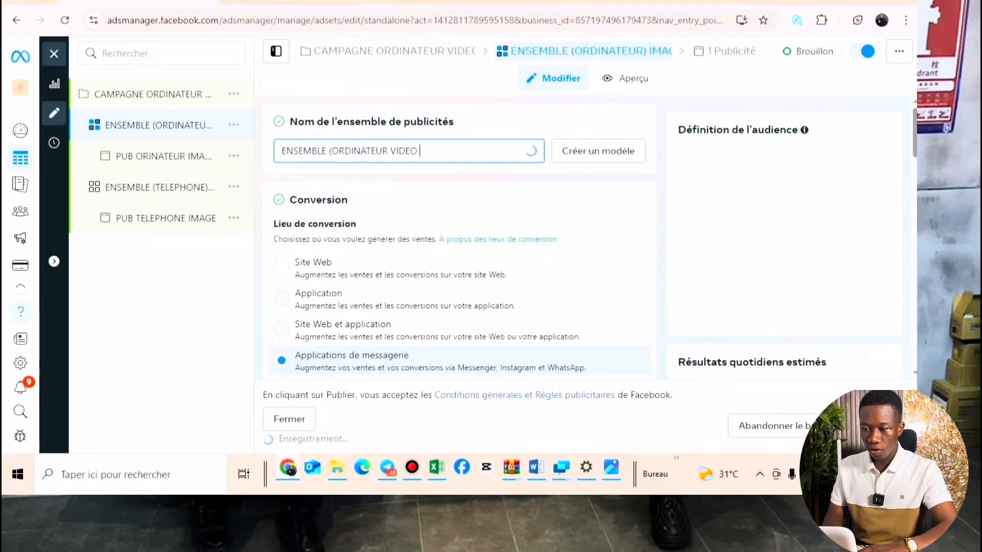
left_click(388, 151)
type(")")
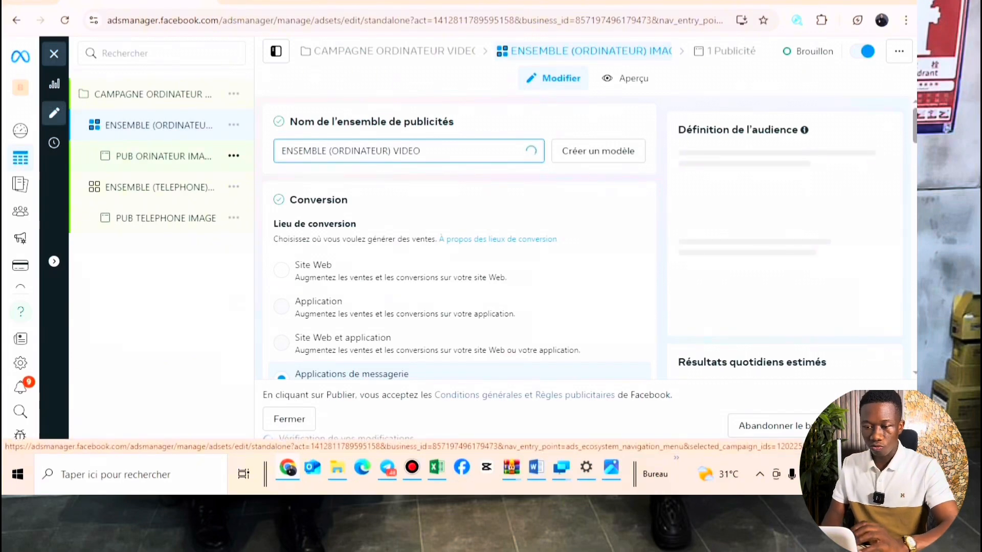
- Rename the ad inside the computer ad set as "PUB ORINATEUR VIDEO"
left_click(164, 156)
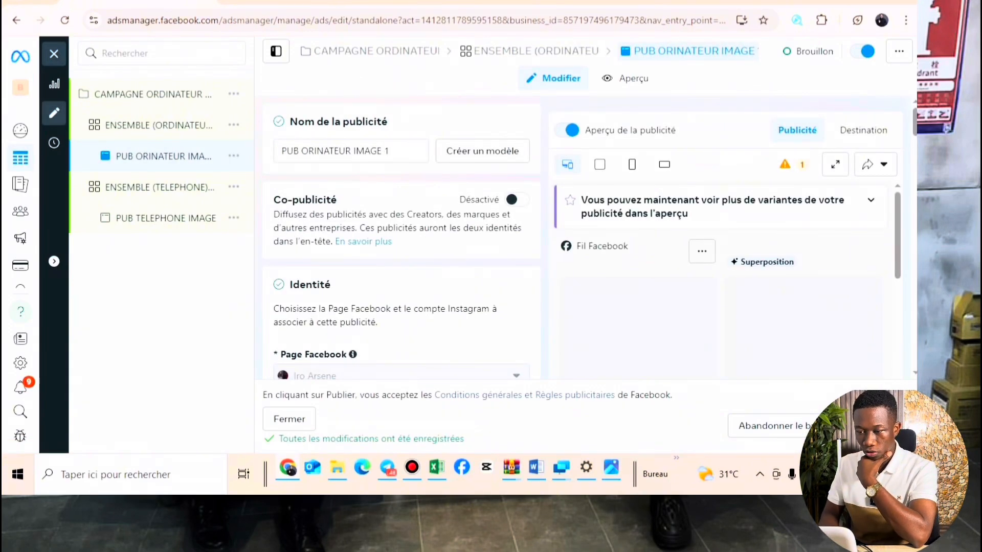
left_click_drag(352, 151, 390, 151)
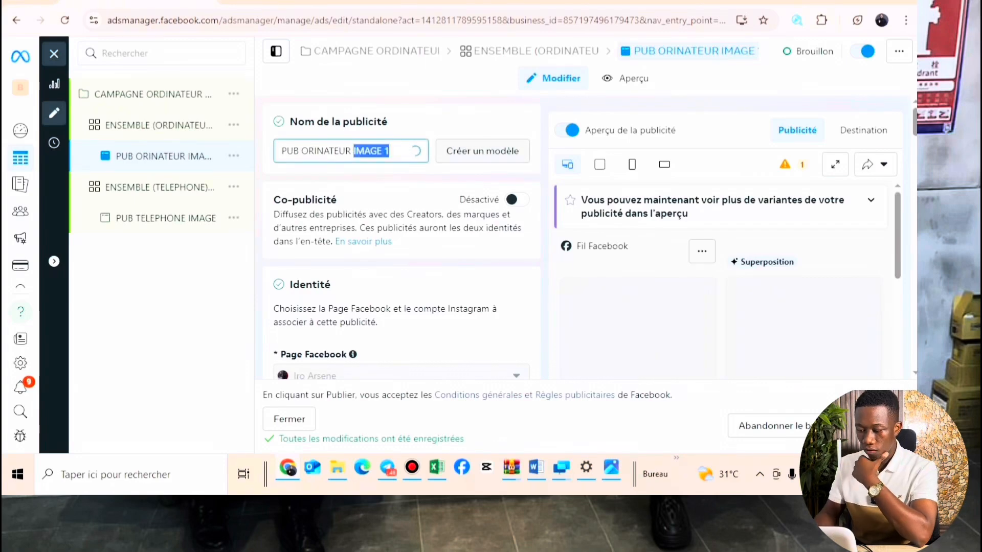
type("VIDEO")
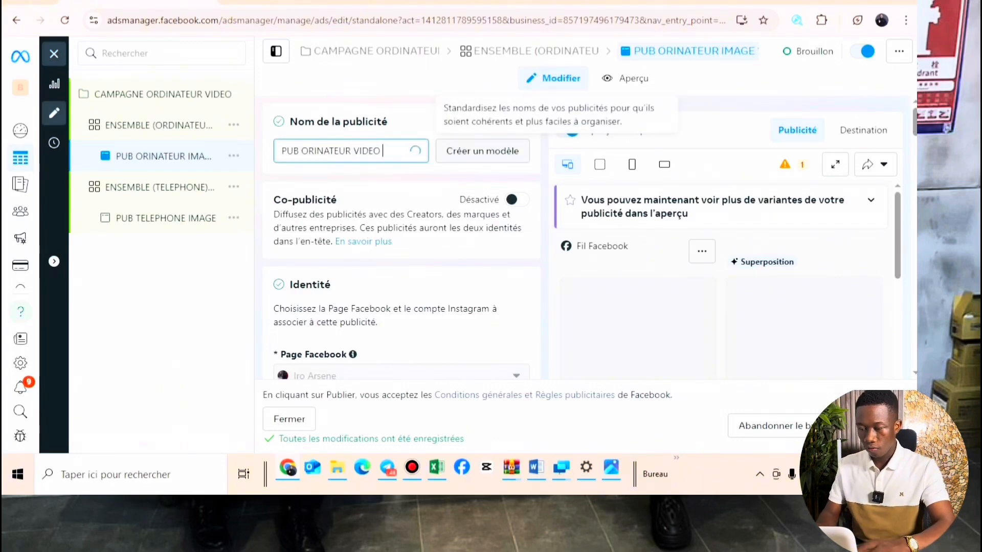
- Remove the existing image media from the ad content of PUB ORINATEUR VIDEO
scroll(364, 207, "down", 1)
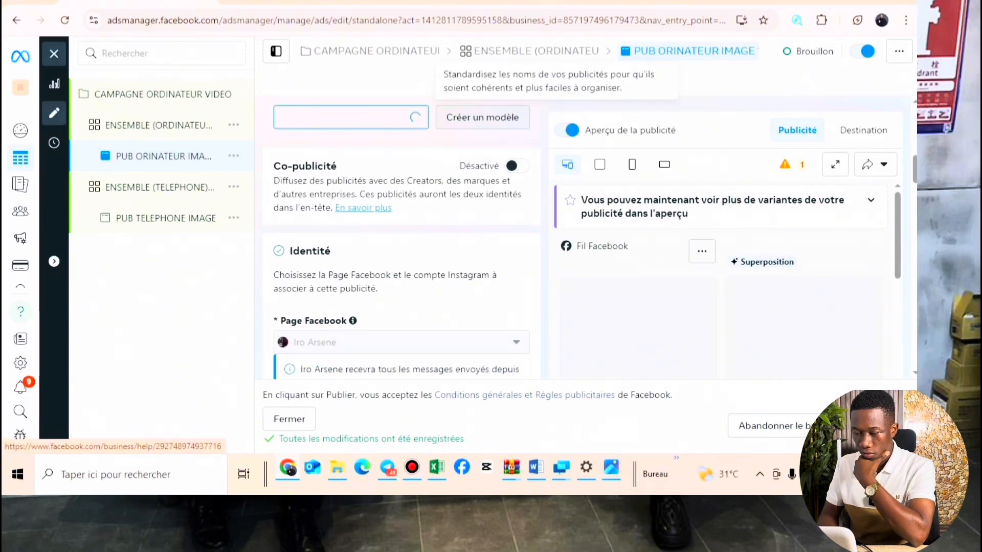
scroll(364, 207, "down", 10)
scroll(402, 235, "down", 5)
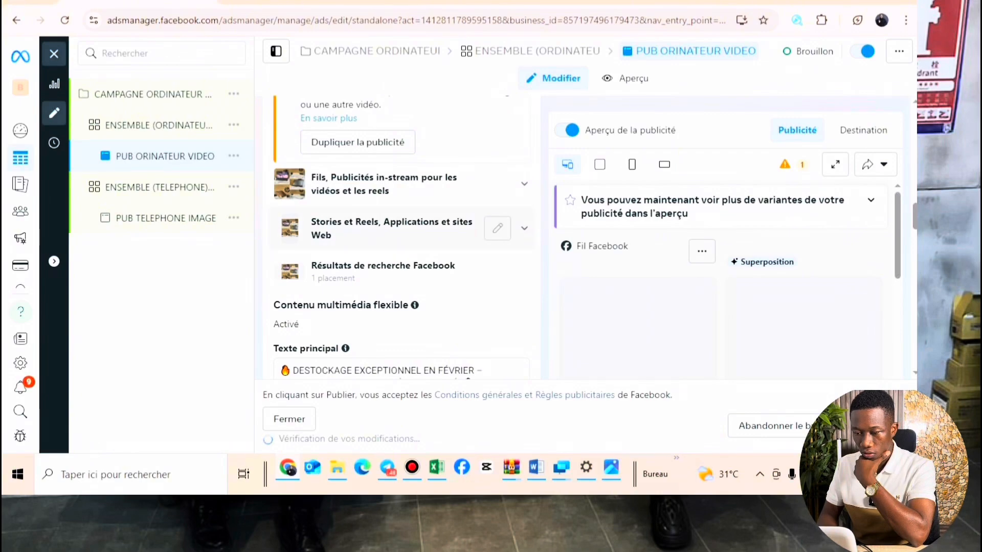
scroll(460, 230, "down", 2)
scroll(460, 230, "up", 4)
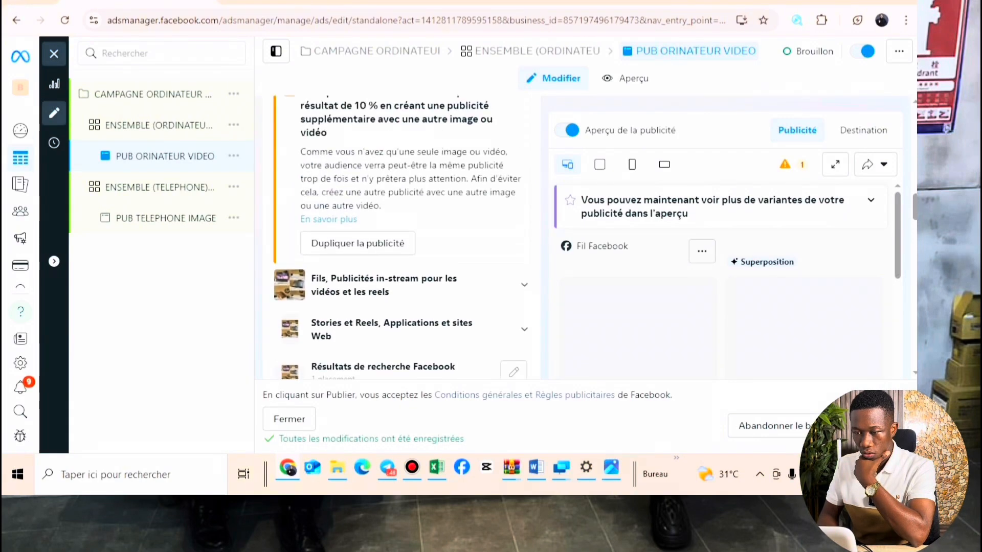
scroll(516, 171, "up", 3)
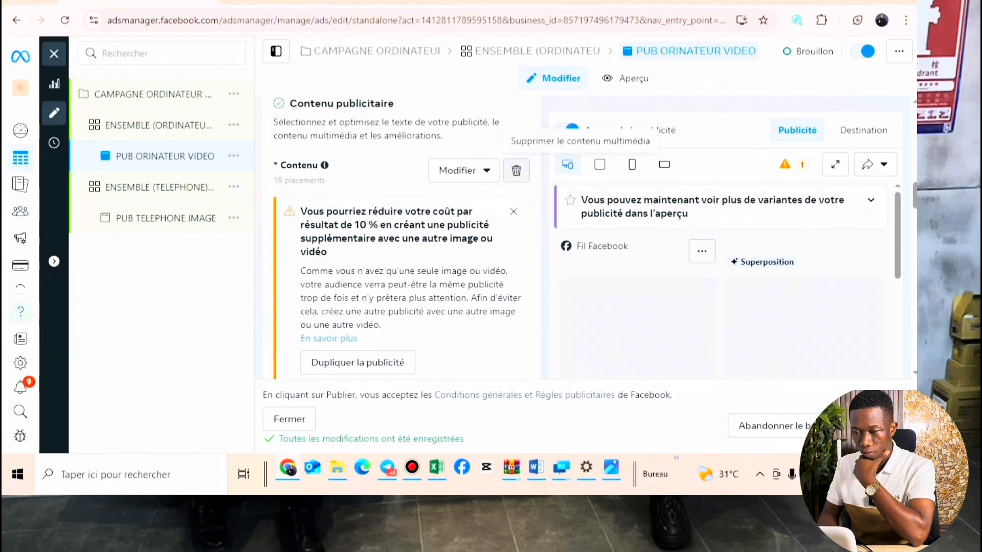
left_click(516, 170)
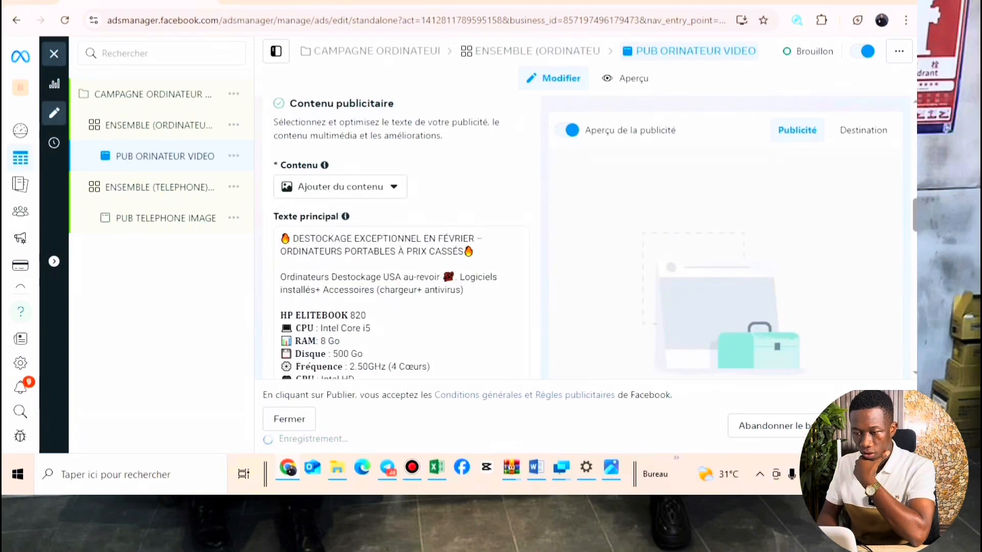
- Add VIDEO ORDINATEUR.MP4 to the computer ad, skipping trimming and keeping the original formats, text and default enhancements, and check the ad preview
left_click(340, 187)
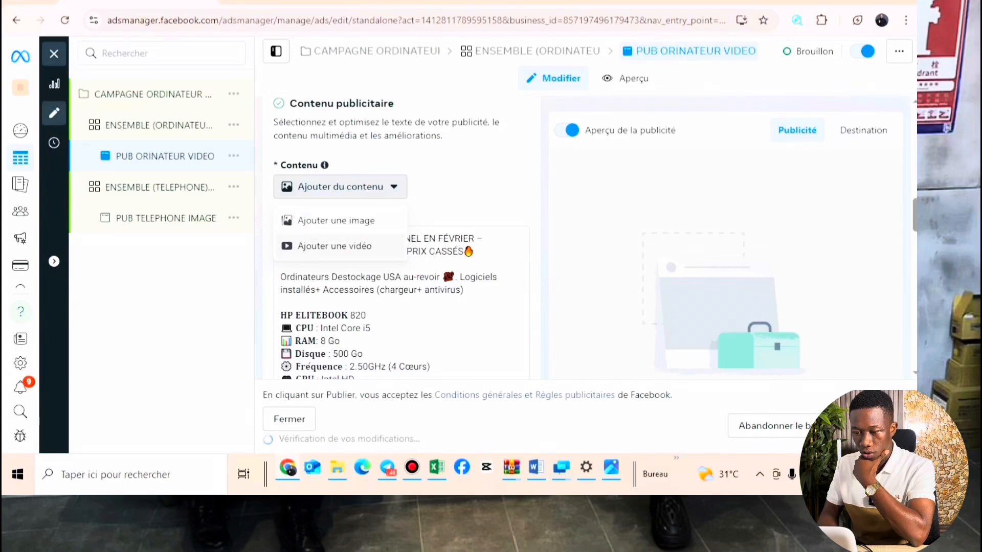
left_click(334, 246)
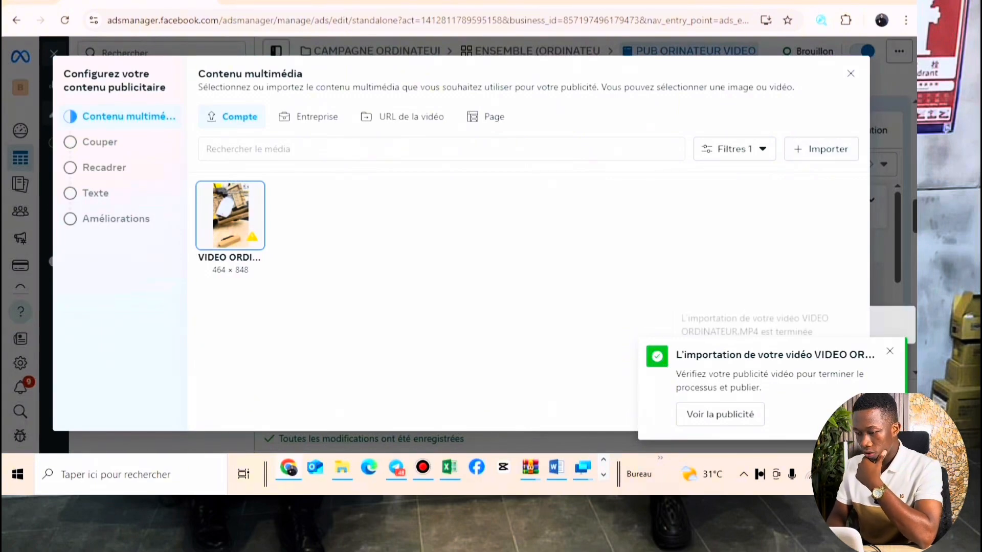
left_click_drag(838, 322, 839, 354)
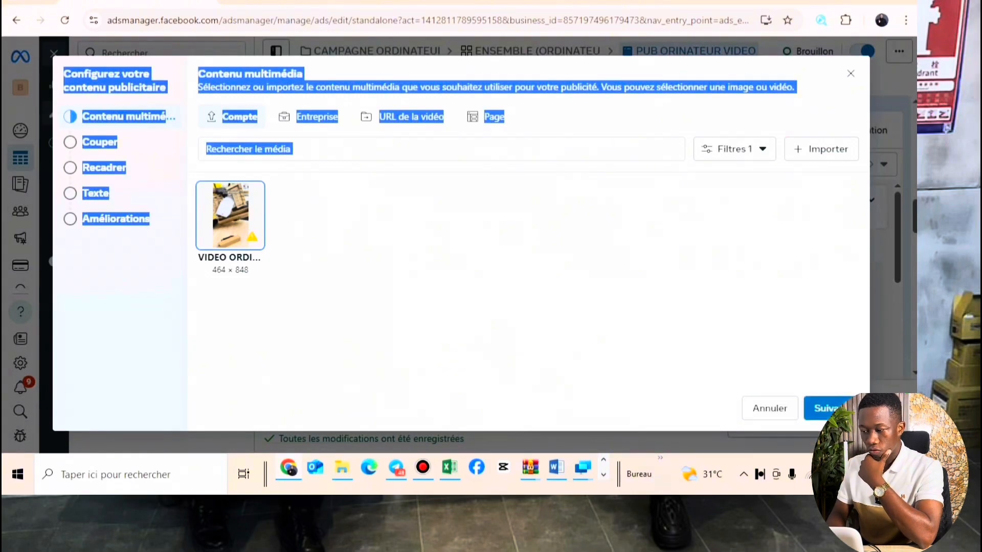
left_click(825, 408)
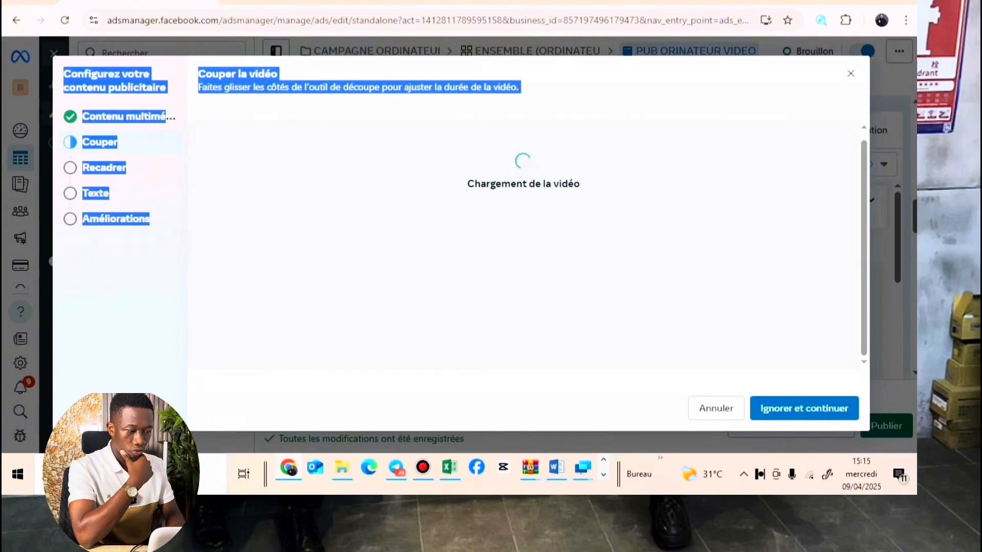
left_click(824, 408)
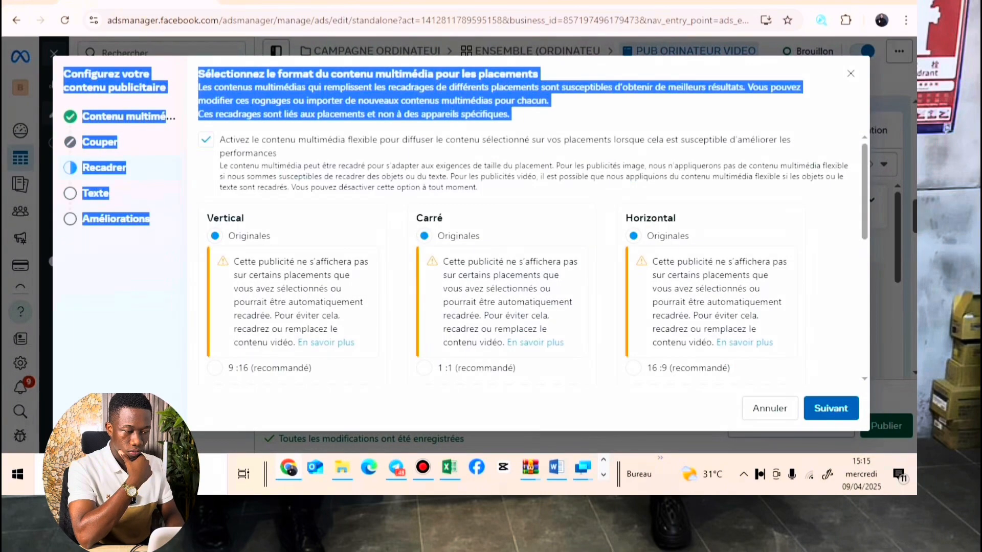
left_click(830, 409)
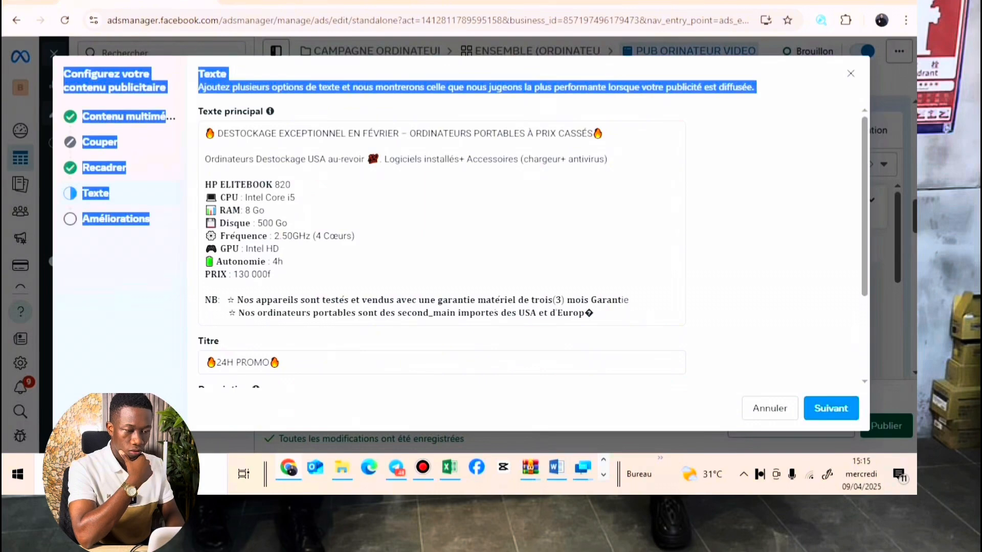
left_click(831, 408)
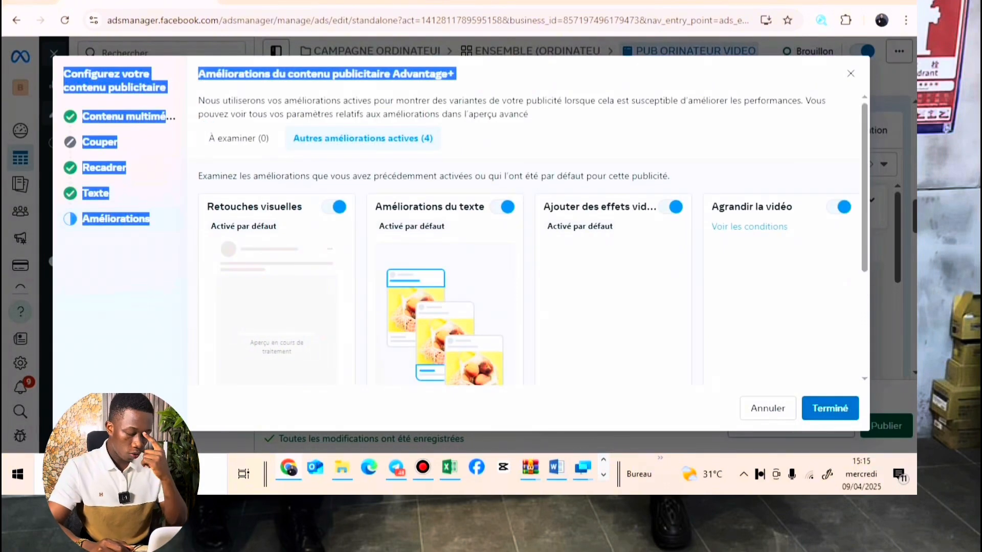
left_click(830, 408)
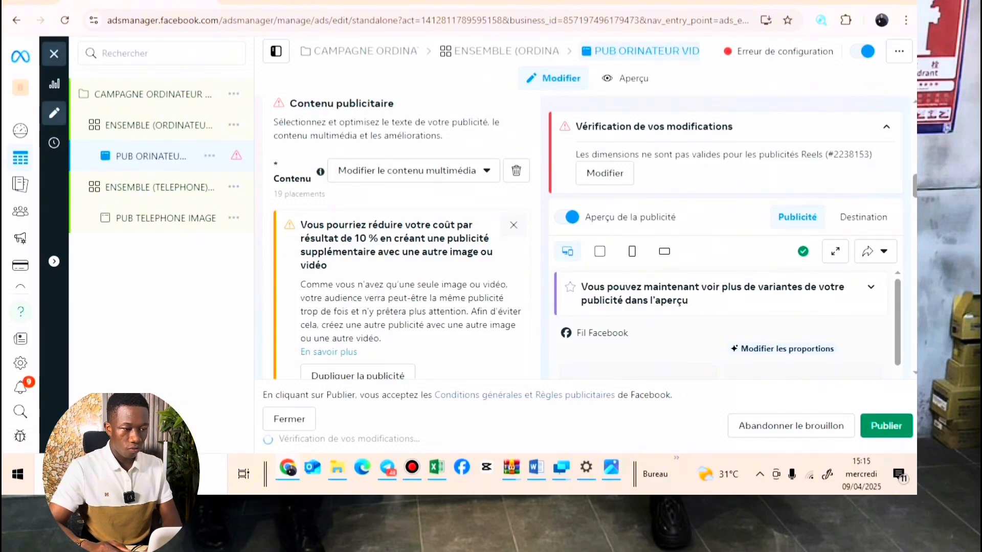
scroll(513, 225, "down", 1)
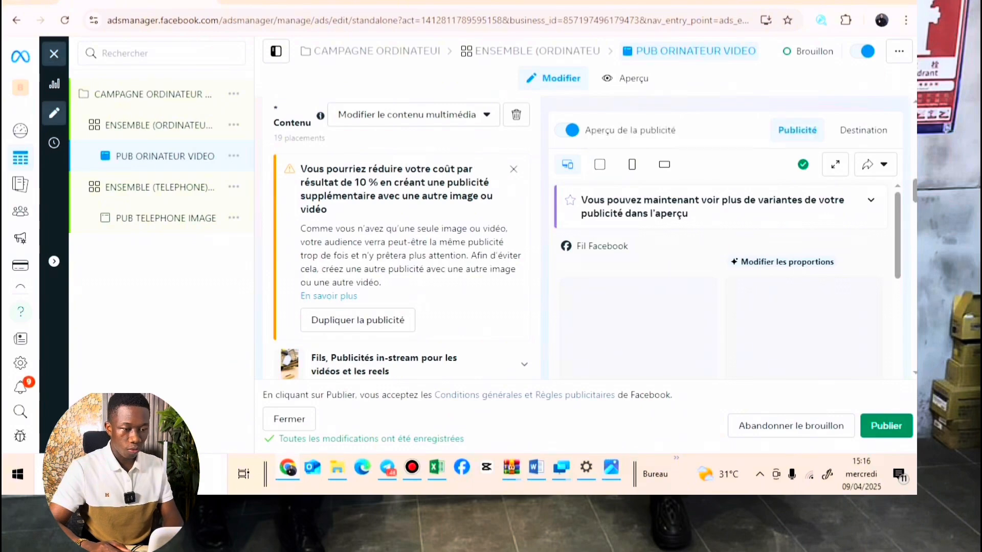
scroll(396, 236, "down", 10)
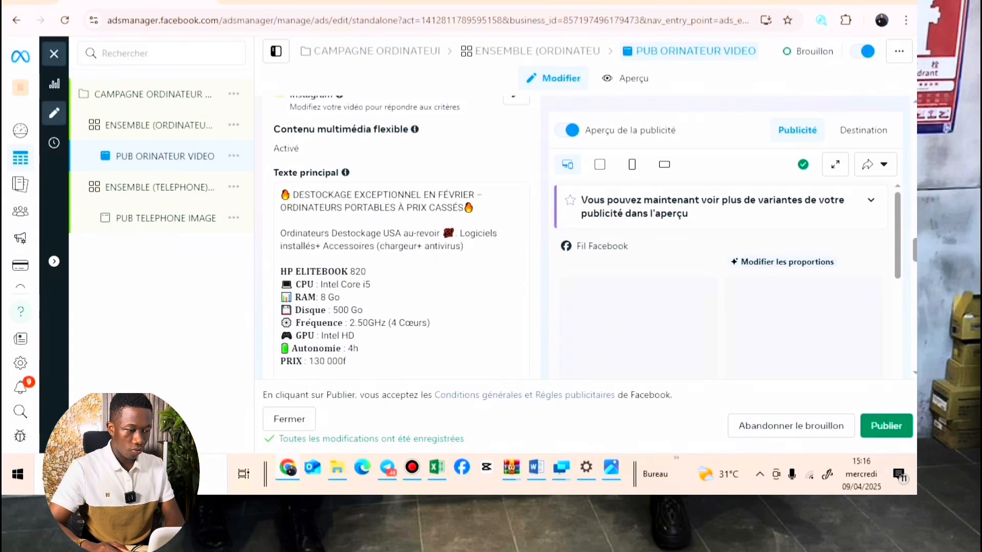
scroll(726, 240, "down", 1)
scroll(726, 281, "down", 3)
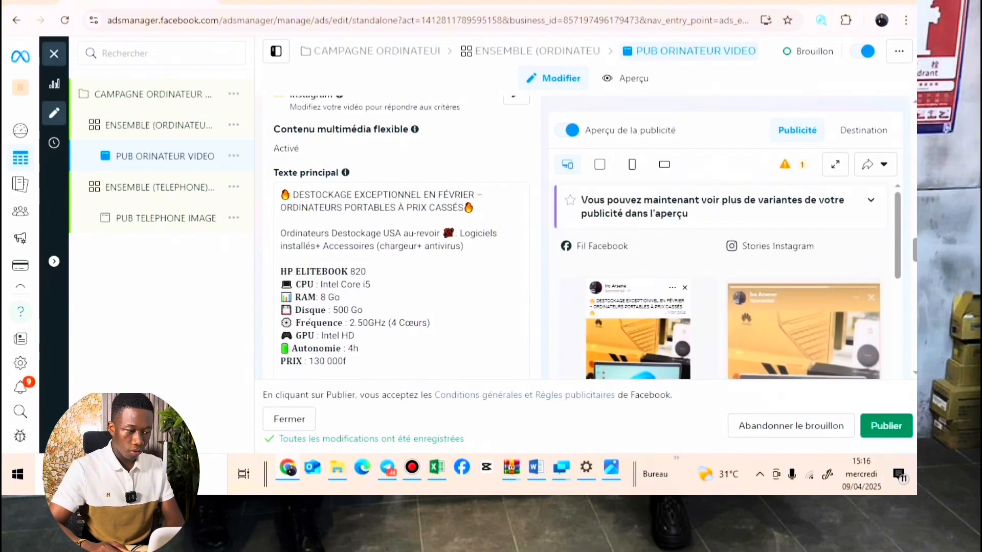
scroll(721, 282, "down", 2)
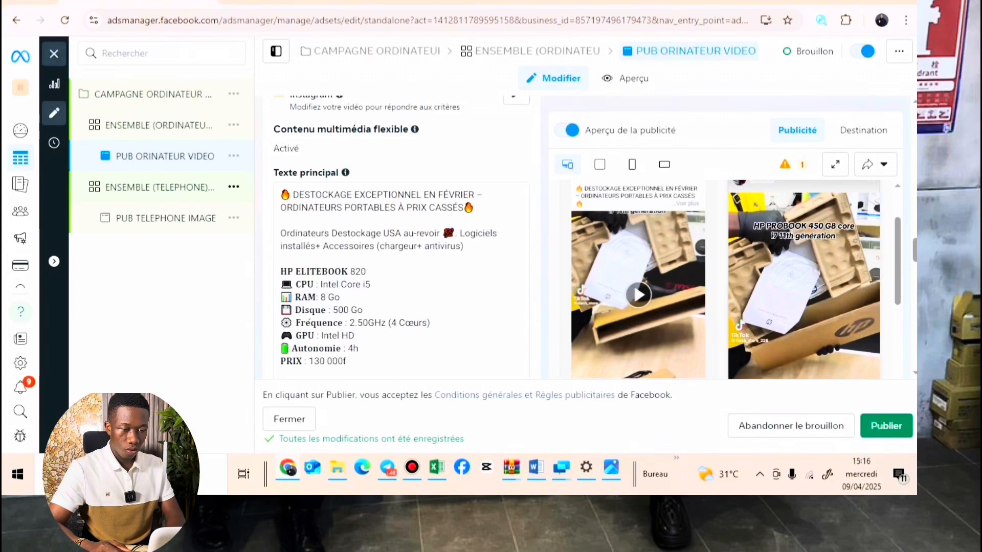
- Rename the telephone ad set as "ENSEMBLE (TELEPHONE) VIDEO"
left_click(160, 187)
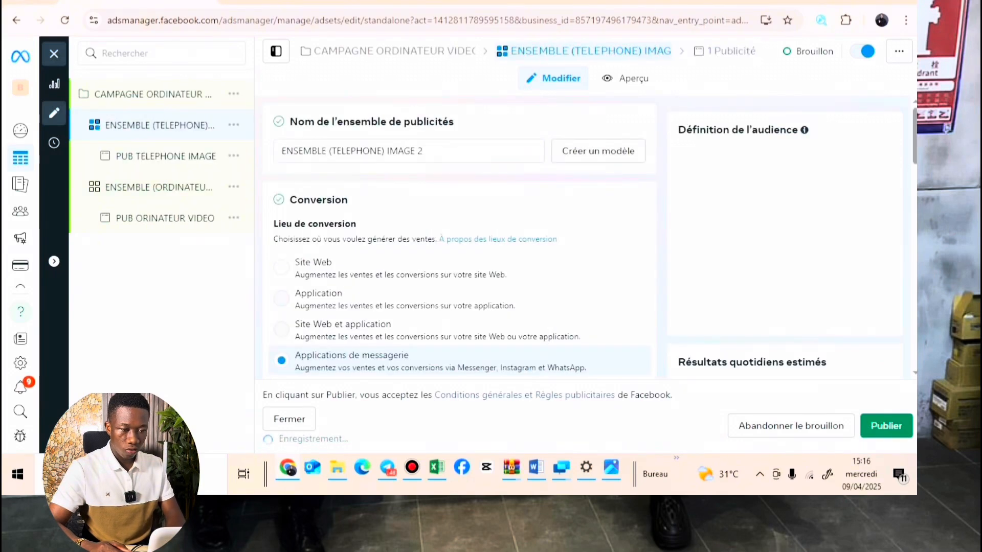
left_click(424, 151)
key("BackSpace")
key("BackSpace")
key("BackSpace")
key("BackSpace")
key("BackSpace")
key("BackSpace")
key("BackSpace")
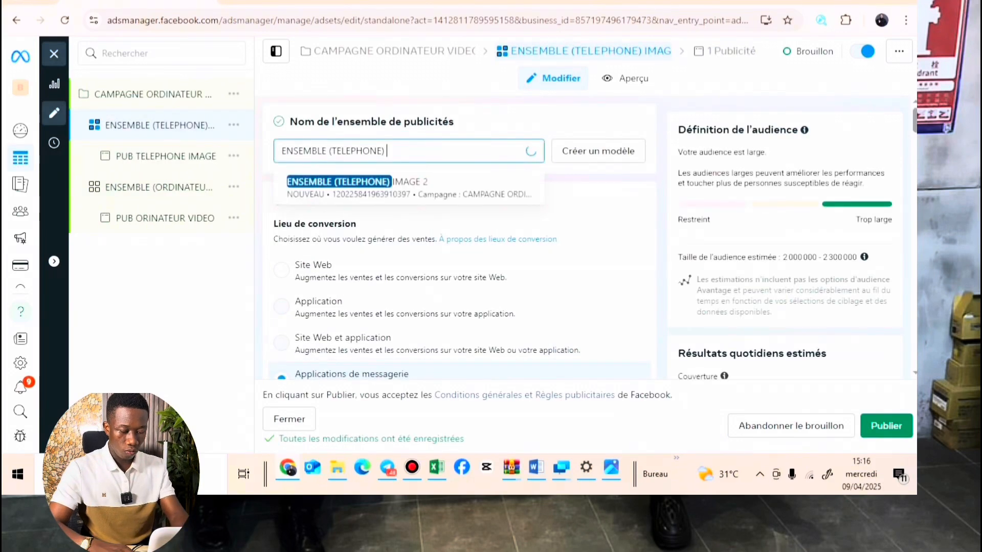
type("VIDEO")
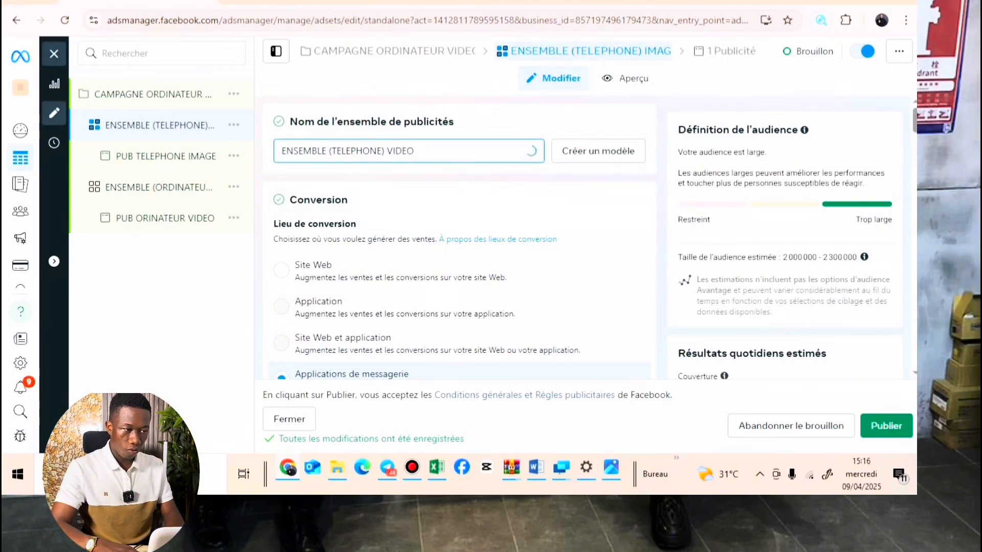
- Rename the ad inside the telephone ad set as "PUB TELEPHONE VIDEO" and remove its existing image media
left_click(725, 51)
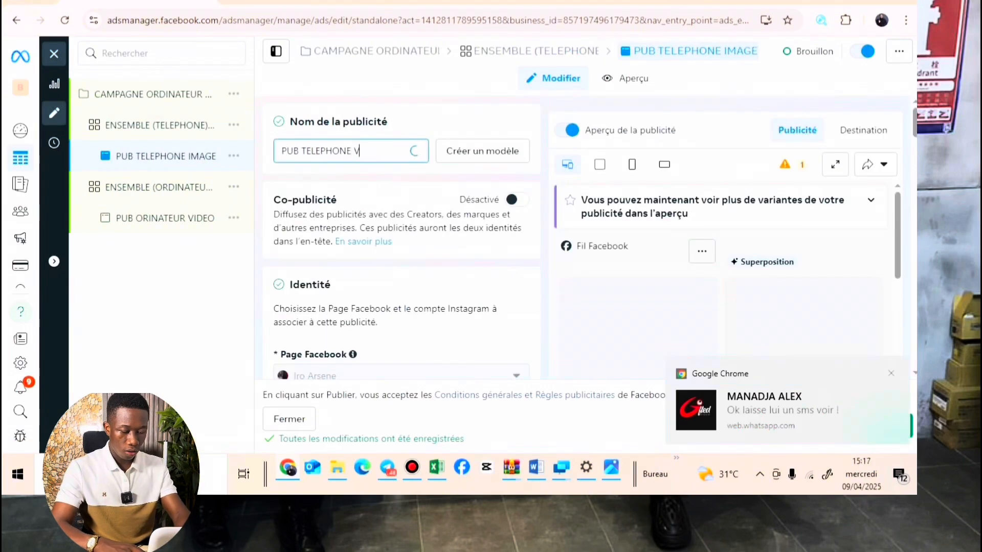
type("IDEO")
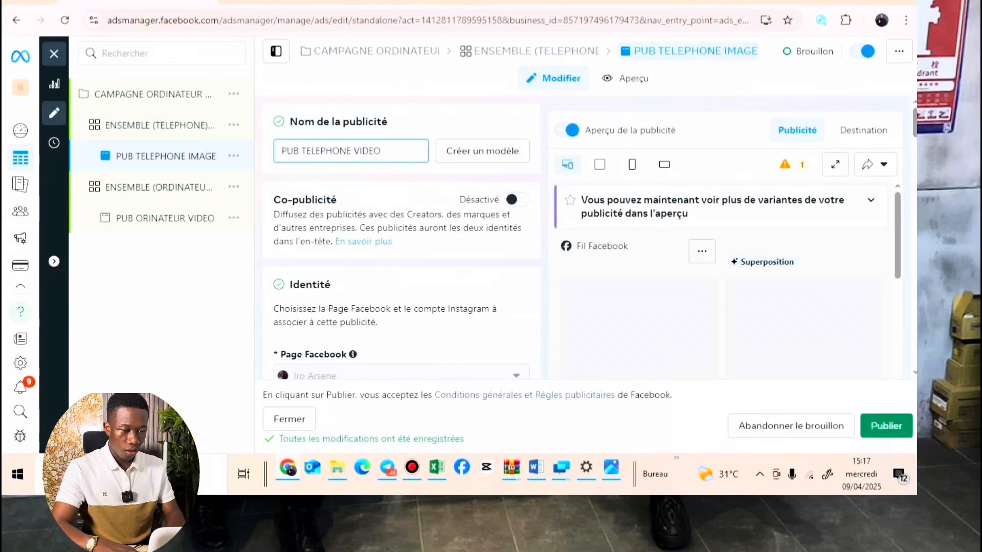
scroll(401, 241, "down", 6)
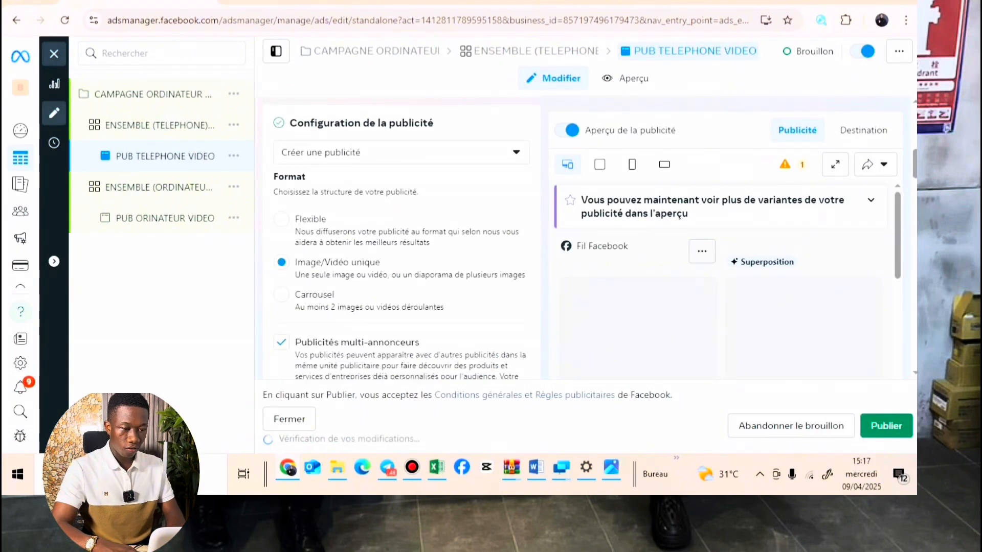
scroll(401, 240, "down", 3)
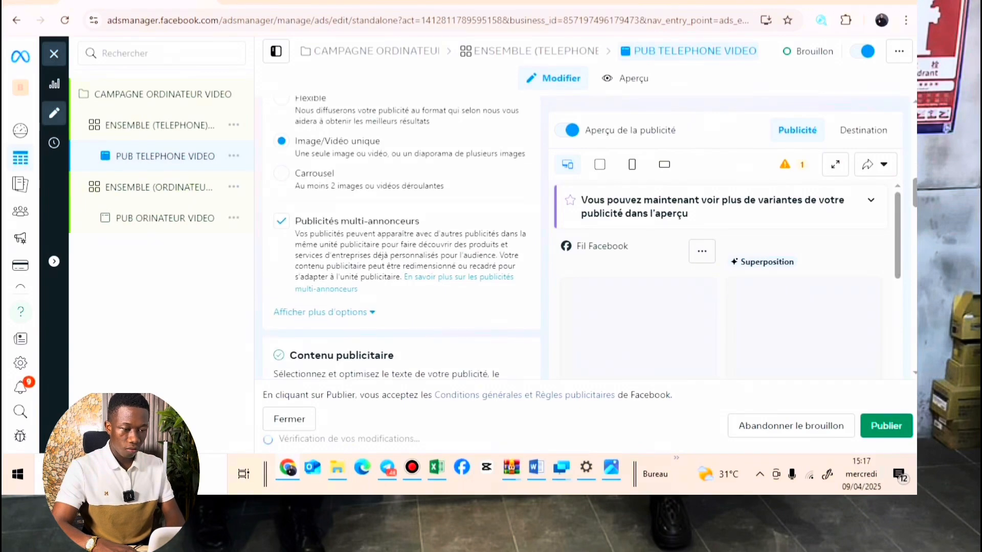
scroll(401, 240, "down", 7)
scroll(401, 240, "up", 4)
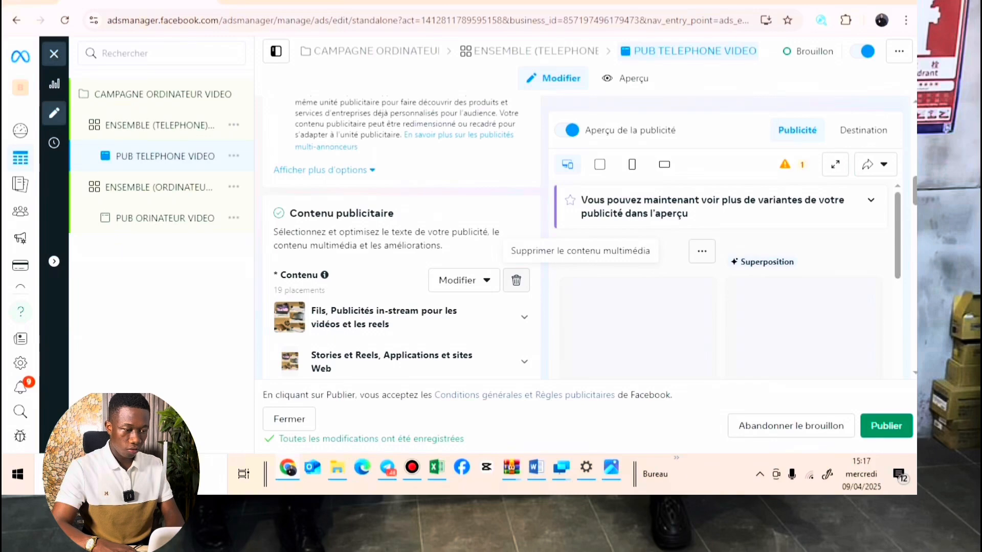
left_click(516, 280)
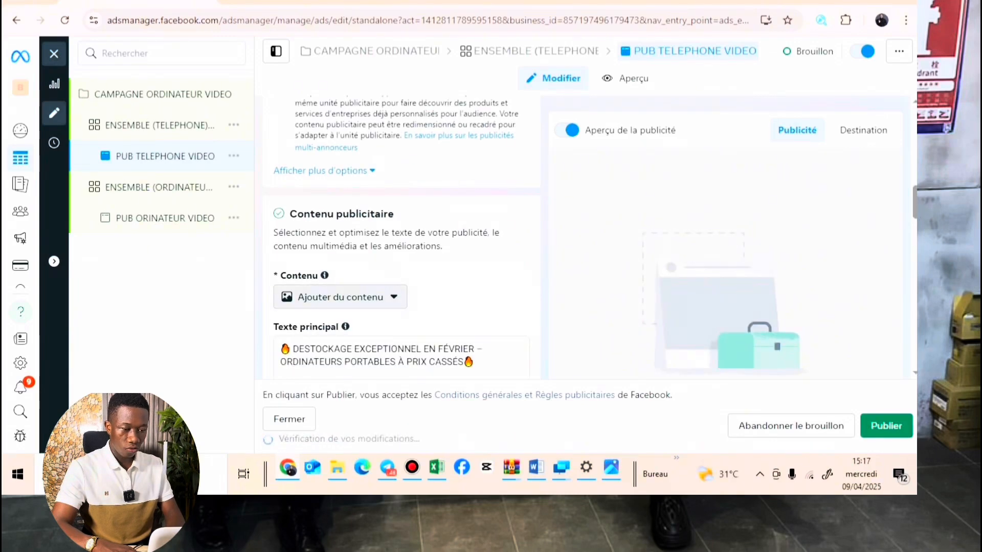
- Add the uploaded VIDEO ORDINATEUR.MP4 to PUB TELEPHONE VIDEO, skipping trimming and keeping the default formats, text and enhancements, and check the resulting ad
left_click(340, 297)
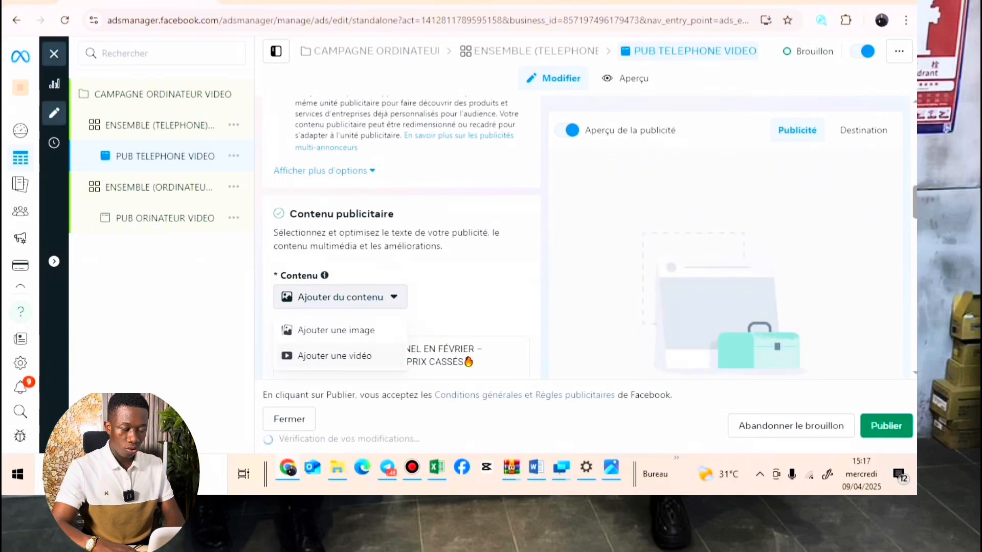
left_click(334, 356)
left_click(230, 215)
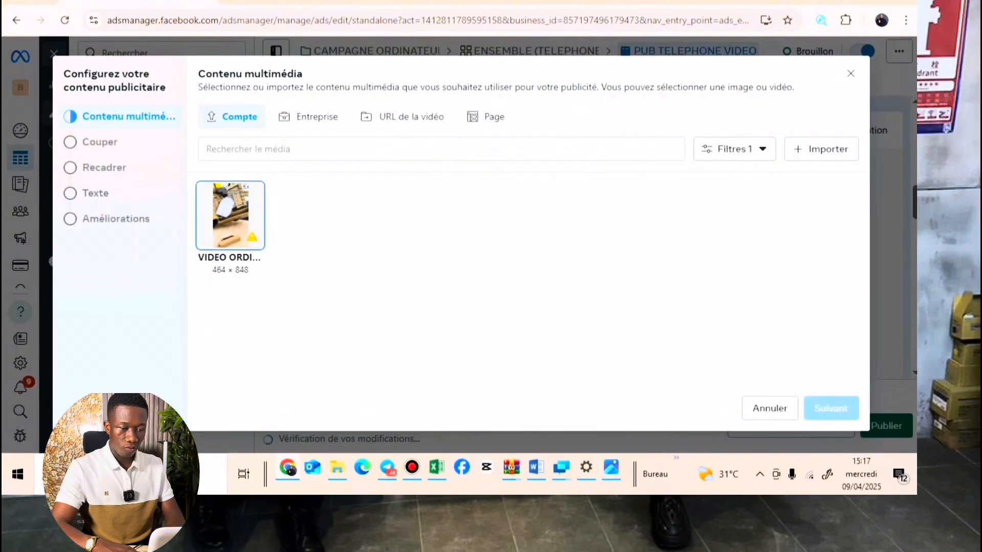
left_click(831, 408)
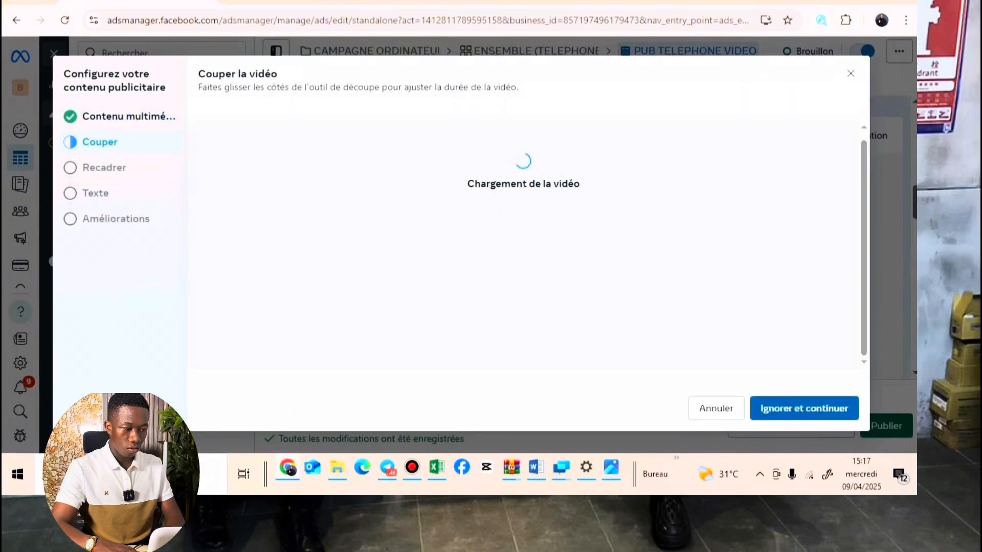
left_click(831, 408)
left_click(831, 408)
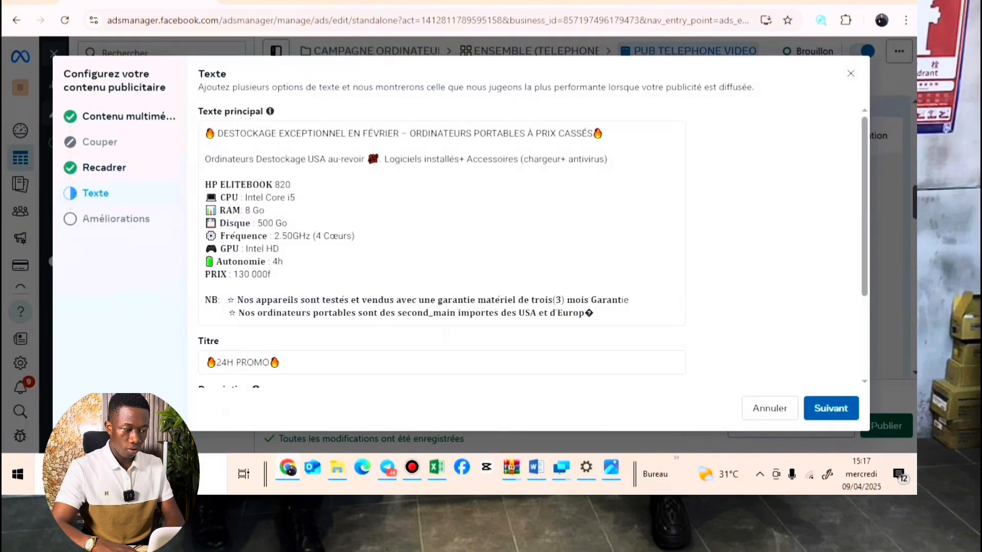
left_click(831, 408)
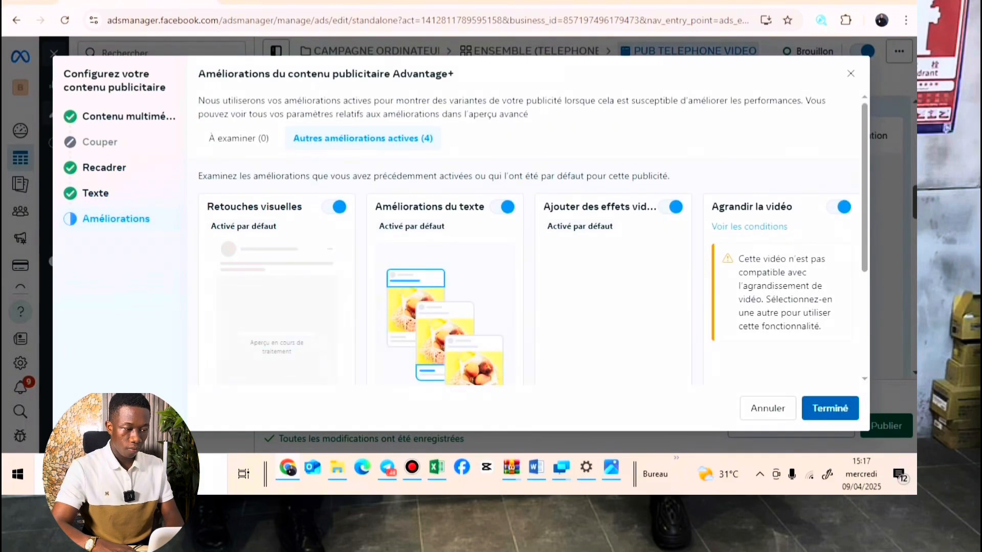
left_click(830, 408)
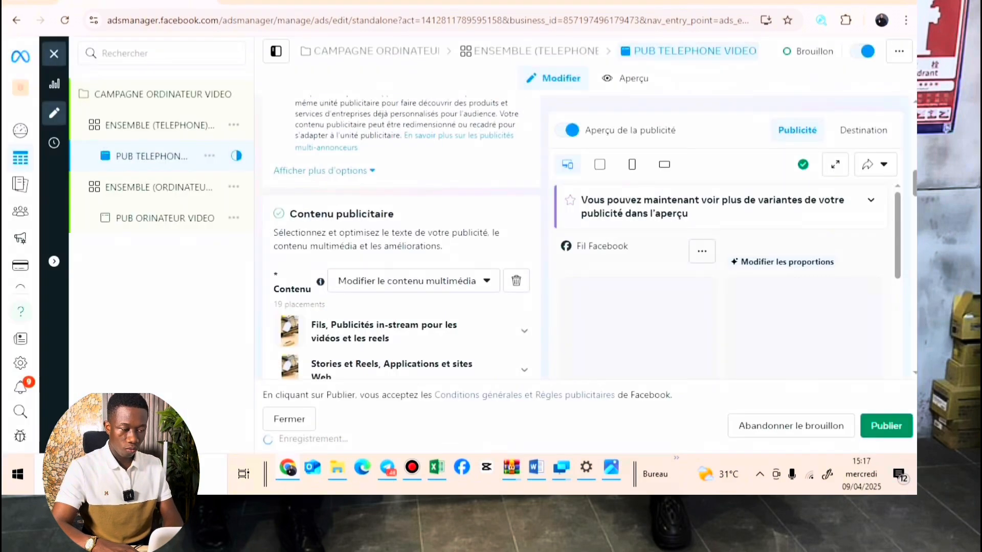
scroll(402, 235, "down", 8)
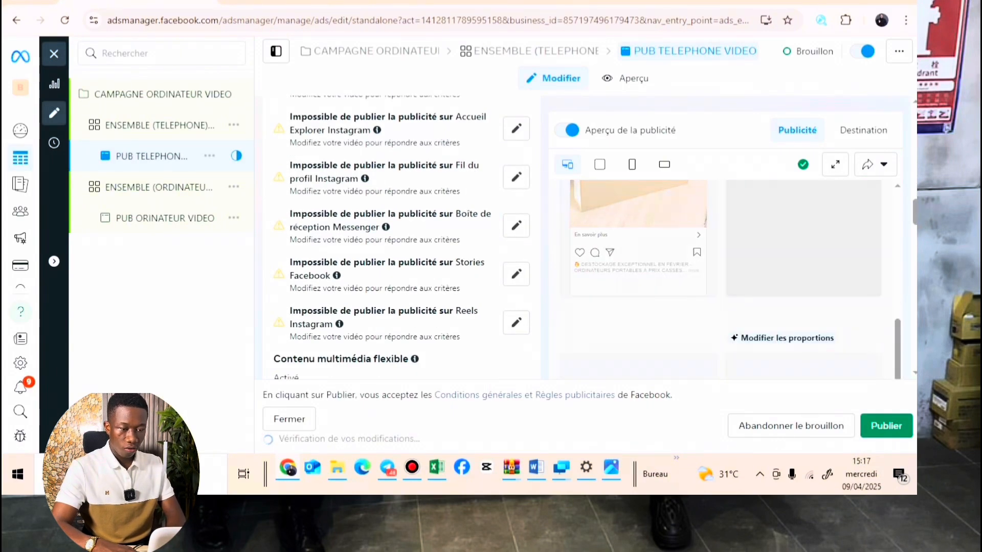
scroll(389, 235, "up", 2)
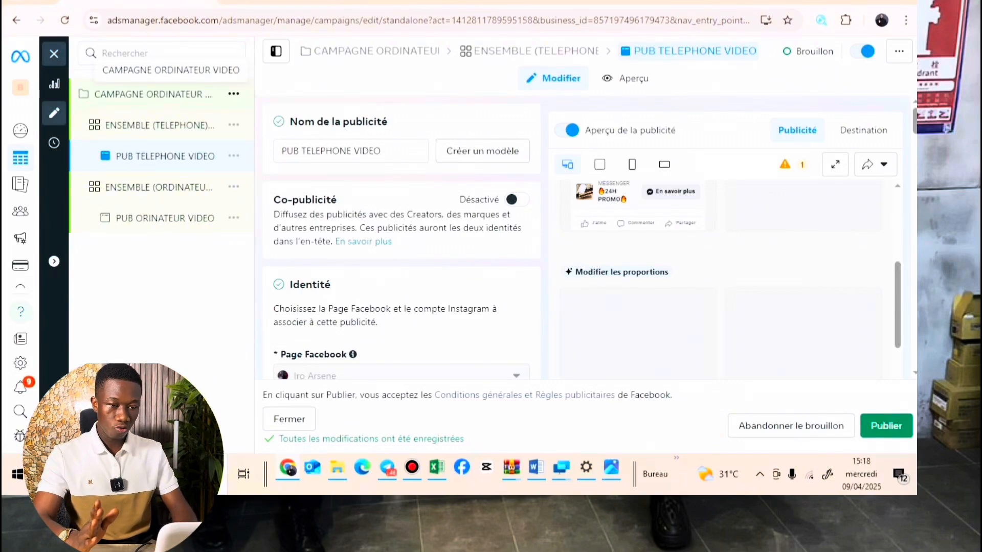
- Open the campaign-level settings of CAMPAGNE ORDINATEUR VIDEO, keeping its current name
double_click(153, 94)
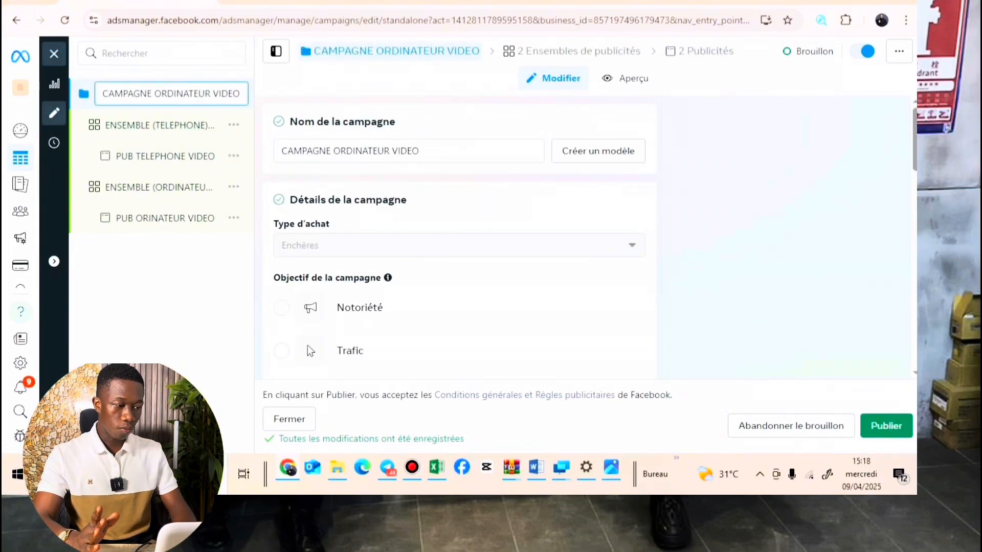
key("Return")
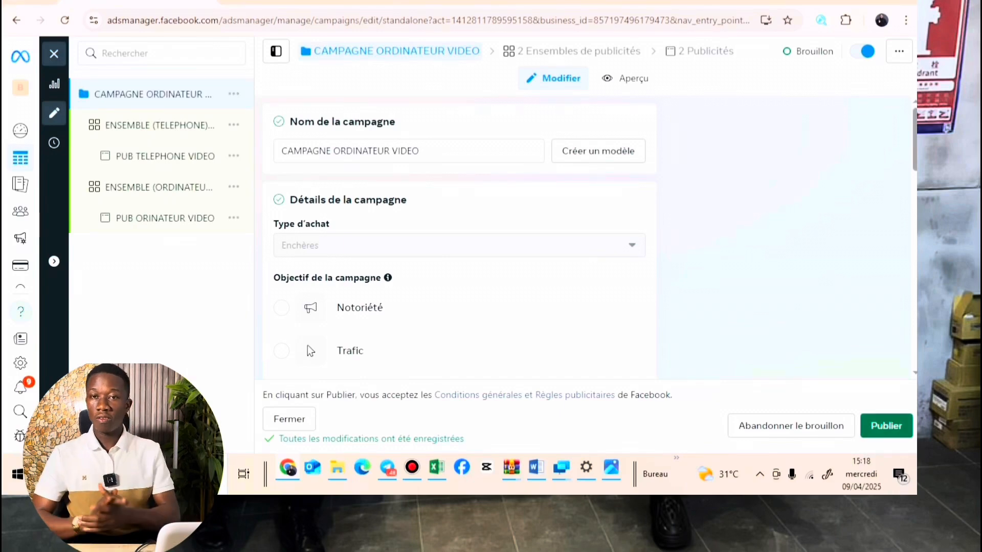